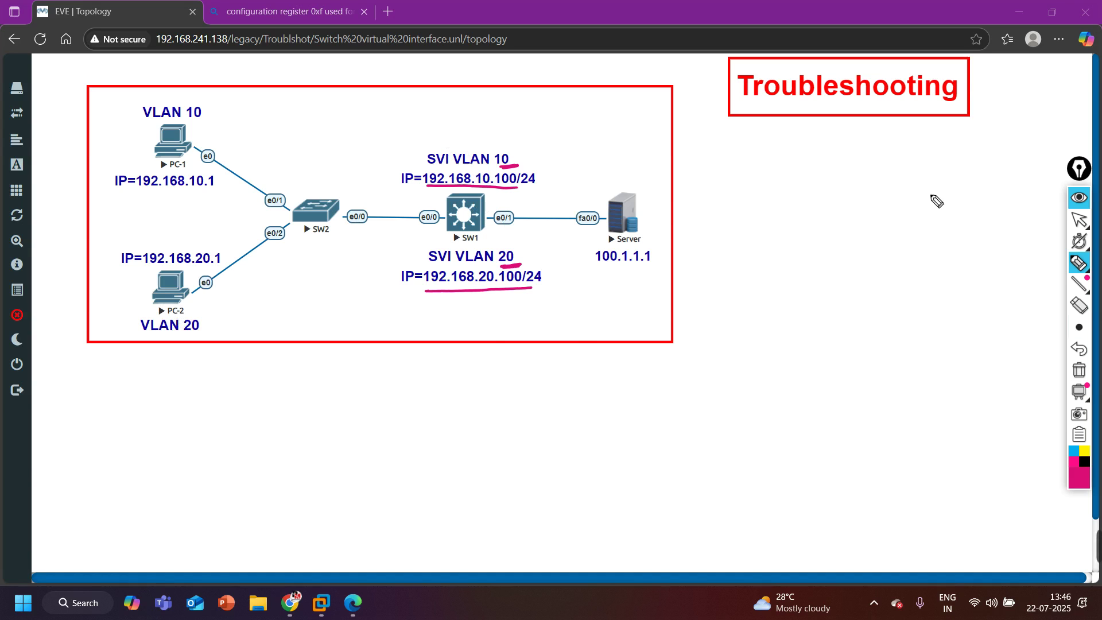
Draw a pen bracket beside PC-1 and PC-2 and double-underline the server address 100.1.1.1 in the topology
click(1080, 223)
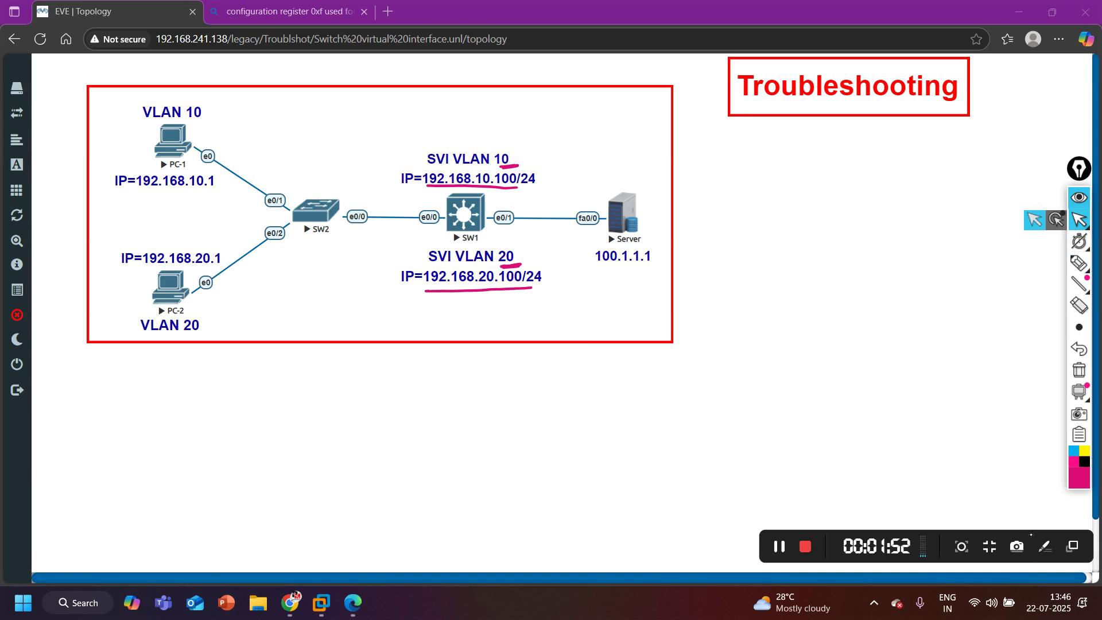
click(1079, 263)
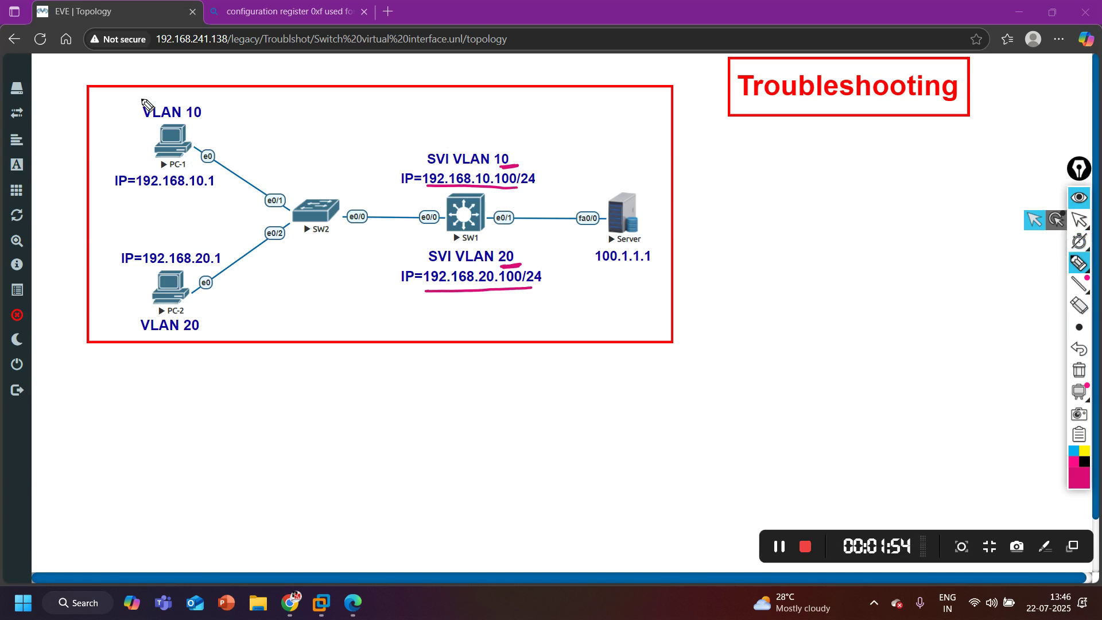
mouse_move(162, 90)
mouse_down()
mouse_move(102, 112)
mouse_move(91, 310)
mouse_move(130, 341)
mouse_up()
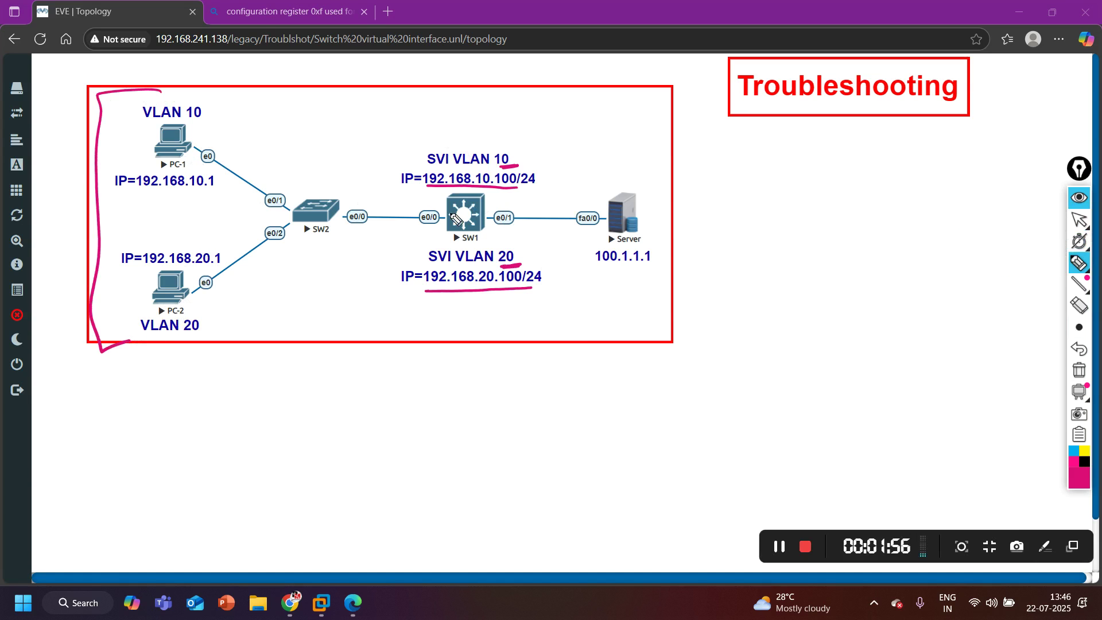
drag(613, 277, 654, 280)
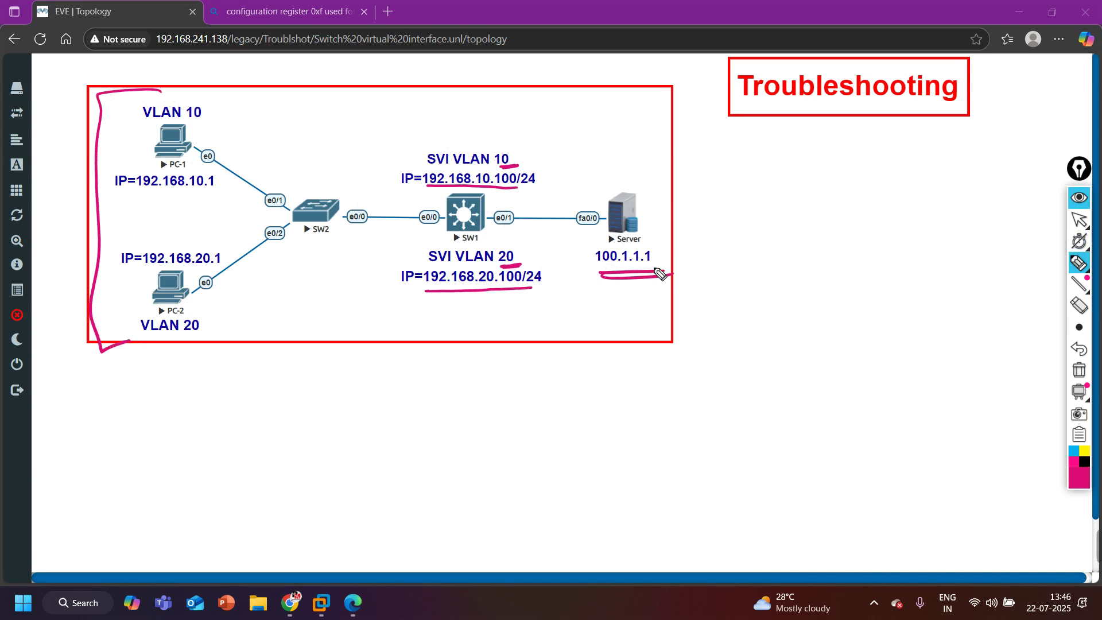
drag(664, 274, 673, 274)
Write an underlined "Web" label by the server, draw an arrow from PC-1 towards PC-2, and clear all pen marks
drag(646, 178, 703, 176)
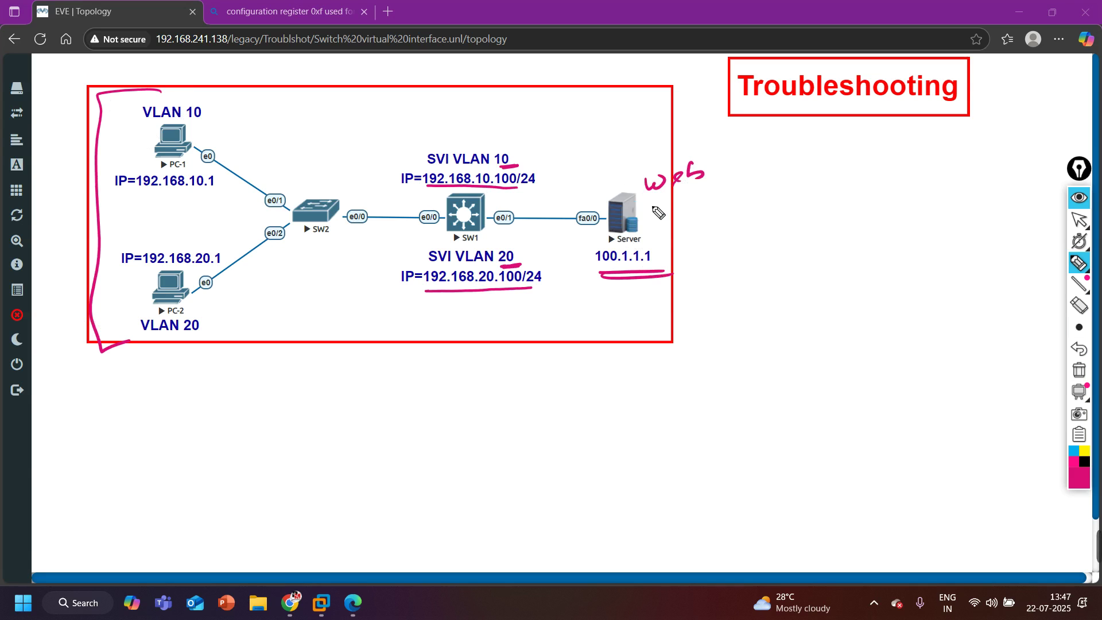
drag(659, 191, 711, 186)
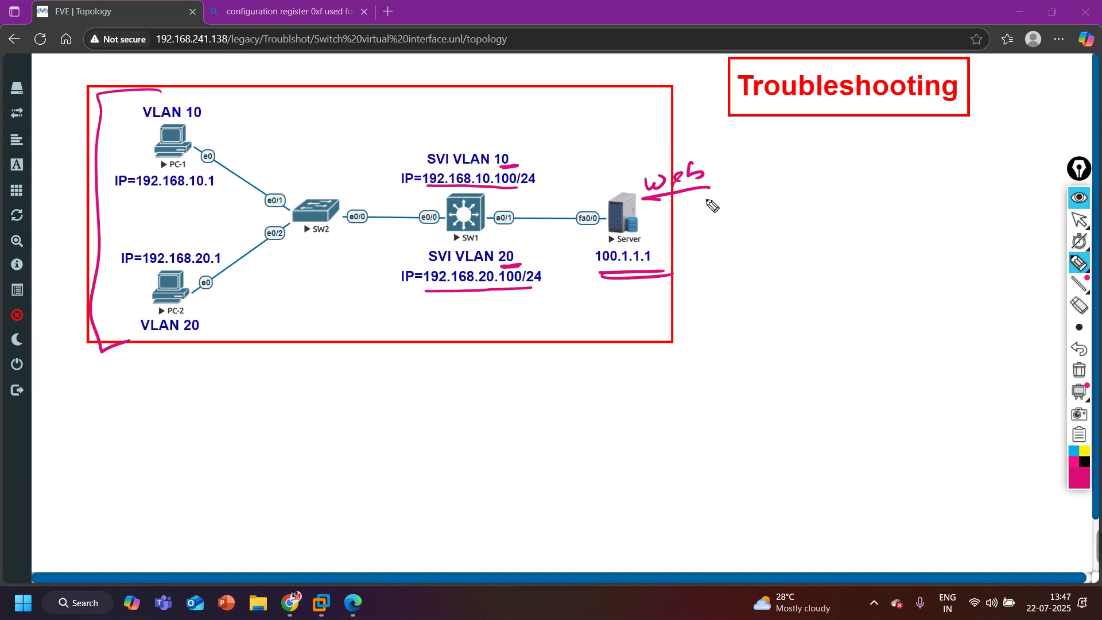
mouse_move(174, 202)
mouse_down()
mouse_move(182, 233)
mouse_move(170, 230)
mouse_up()
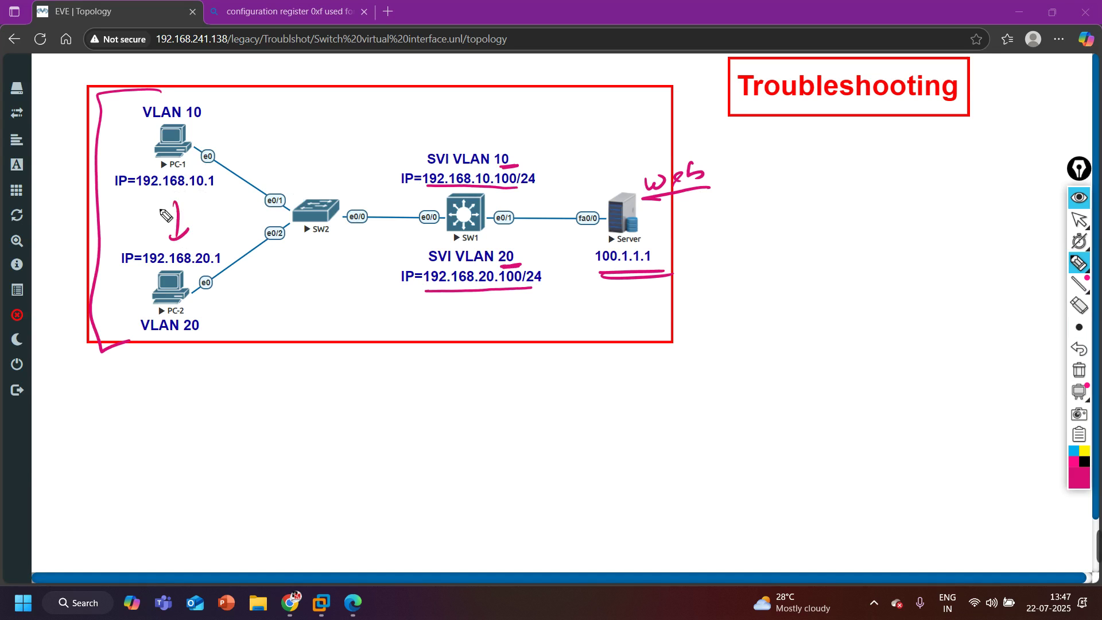
click(1079, 370)
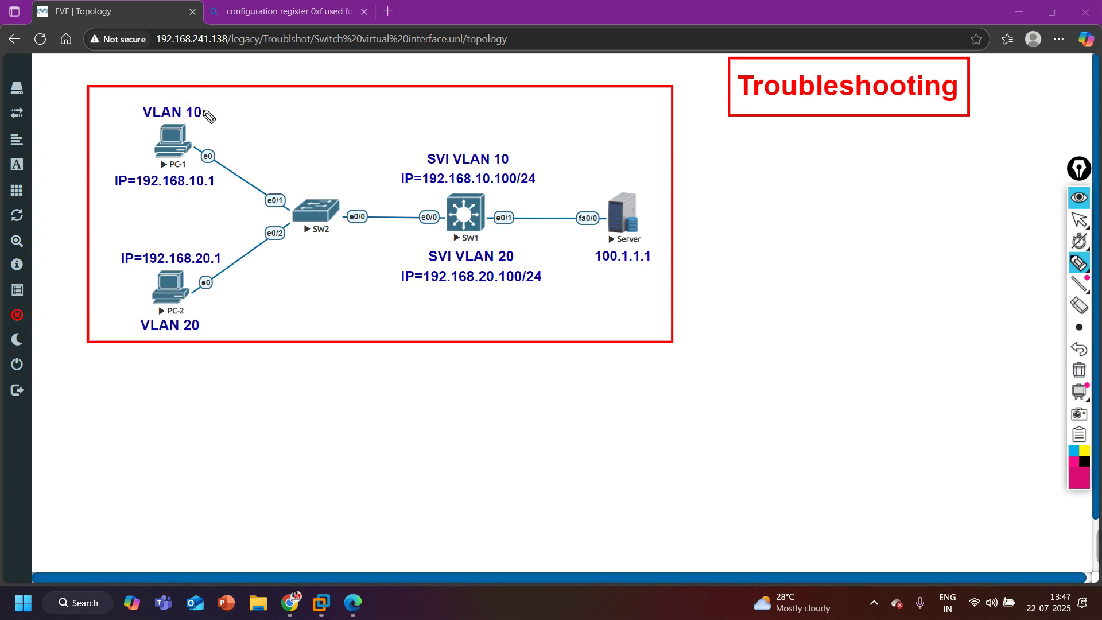
Circle PC-1's VLAN 10 label, underline SW2 and SW1 with the pen, and clear the marks
drag(172, 124, 198, 128)
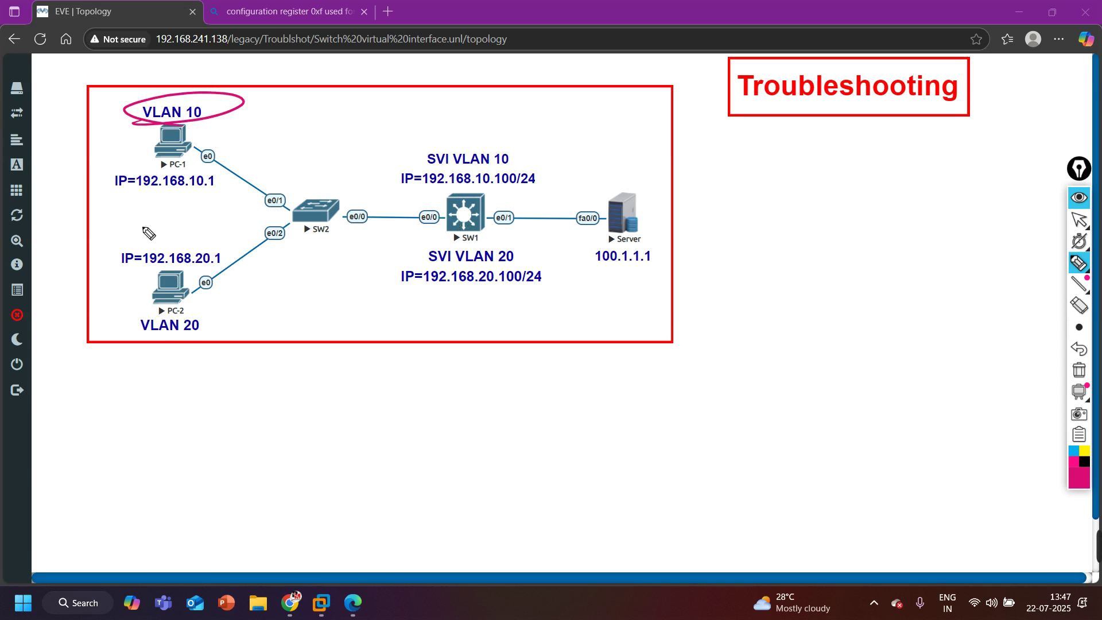
drag(296, 243, 343, 236)
drag(448, 245, 485, 242)
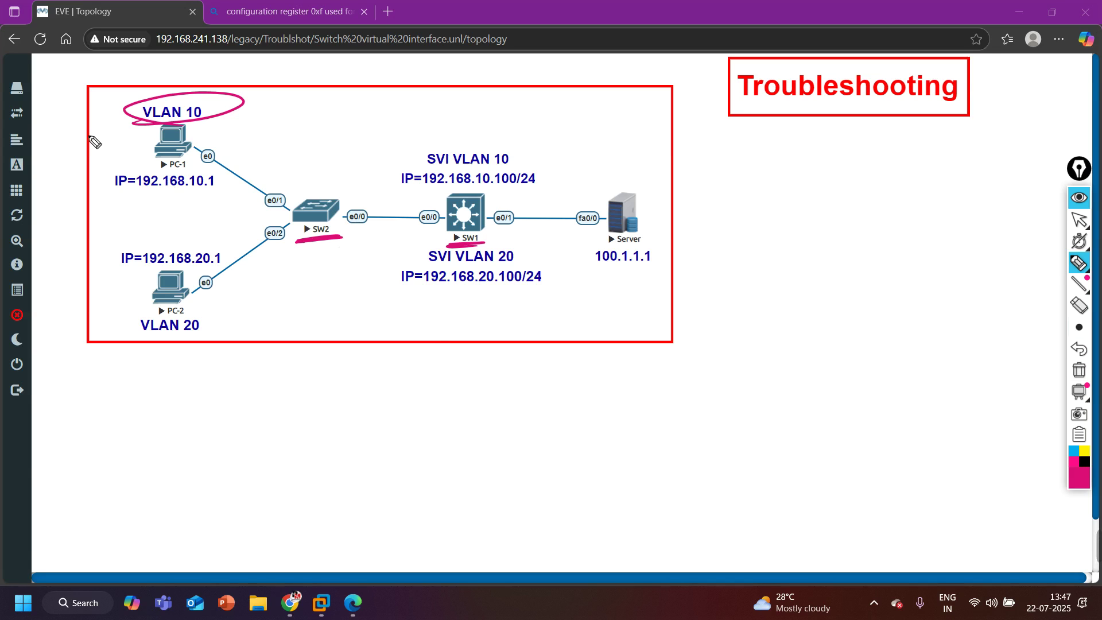
click(1079, 372)
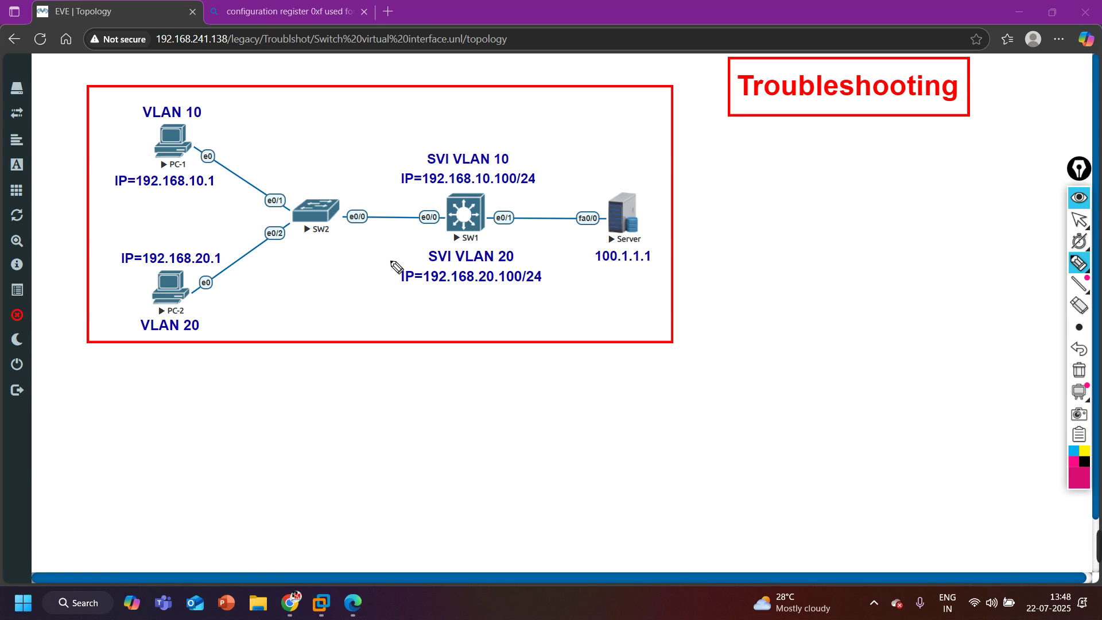
Draw pen lines below both switches, erase them, and return to the normal pointer
mouse_move(326, 246)
mouse_down()
mouse_move(288, 253)
mouse_move(328, 246)
mouse_up()
mouse_move(498, 247)
mouse_down()
mouse_move(462, 254)
mouse_move(505, 247)
mouse_up()
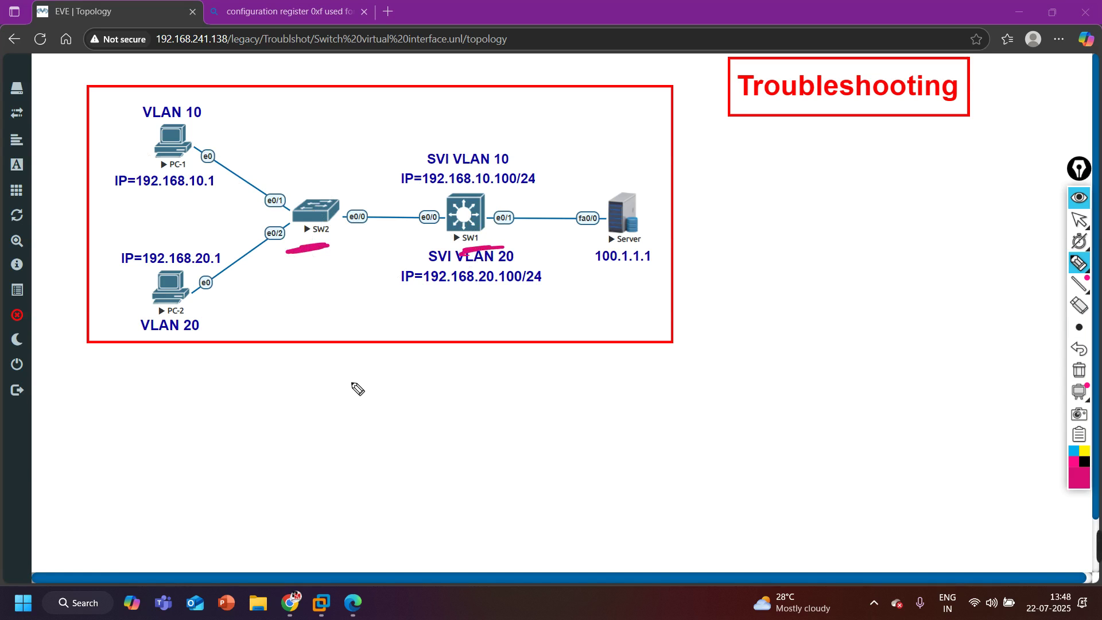
click(1079, 371)
click(1079, 220)
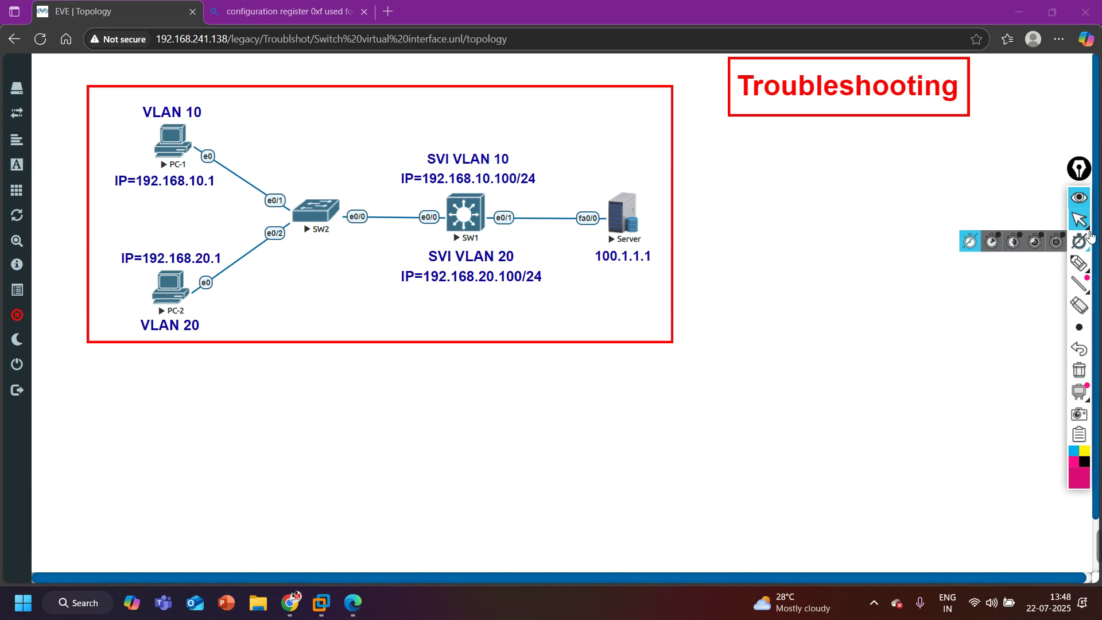
Open PC-1's VNC console, accept the server without authentication, and move the console window clear of the PCs
click(171, 147)
click(632, 123)
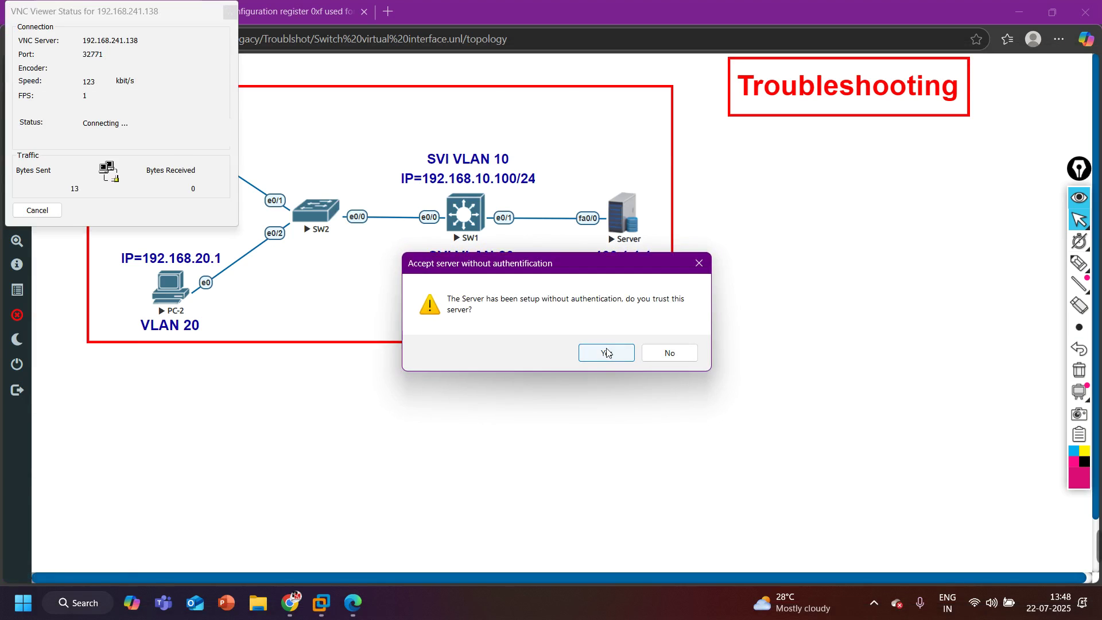
click(607, 354)
drag(611, 113, 815, 120)
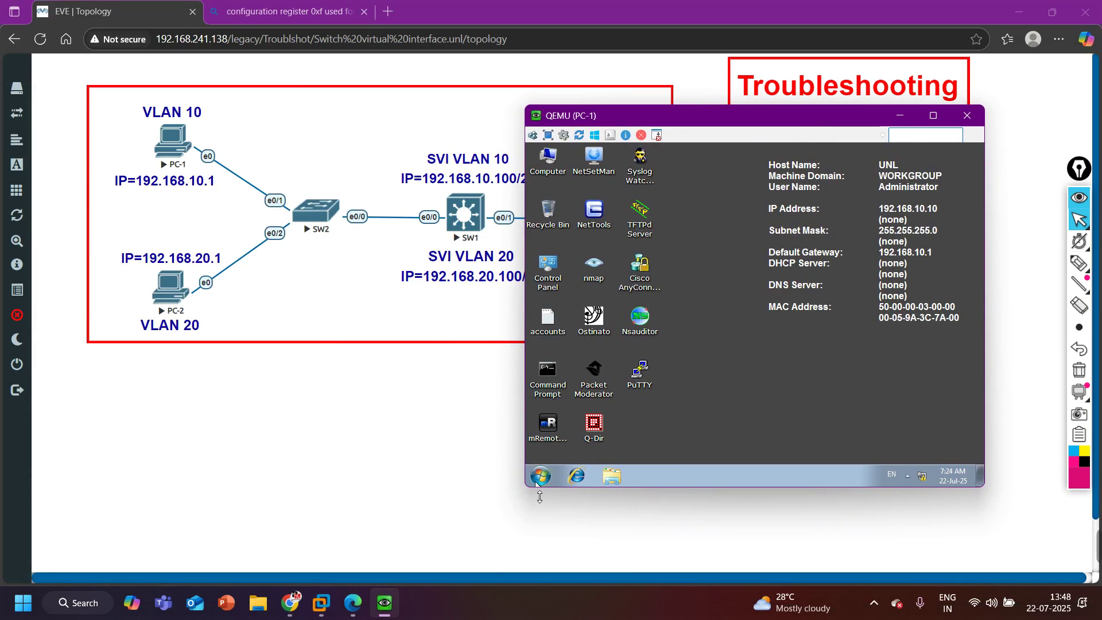
Open a command prompt on PC-1 and check its IP settings with ipconfig
click(541, 476)
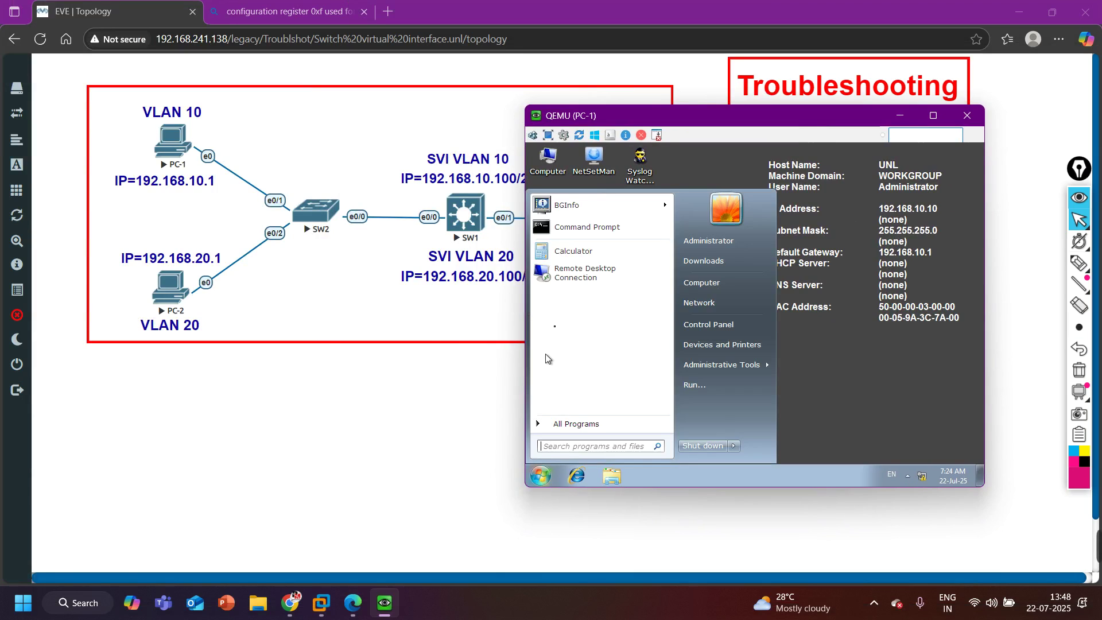
click(594, 229)
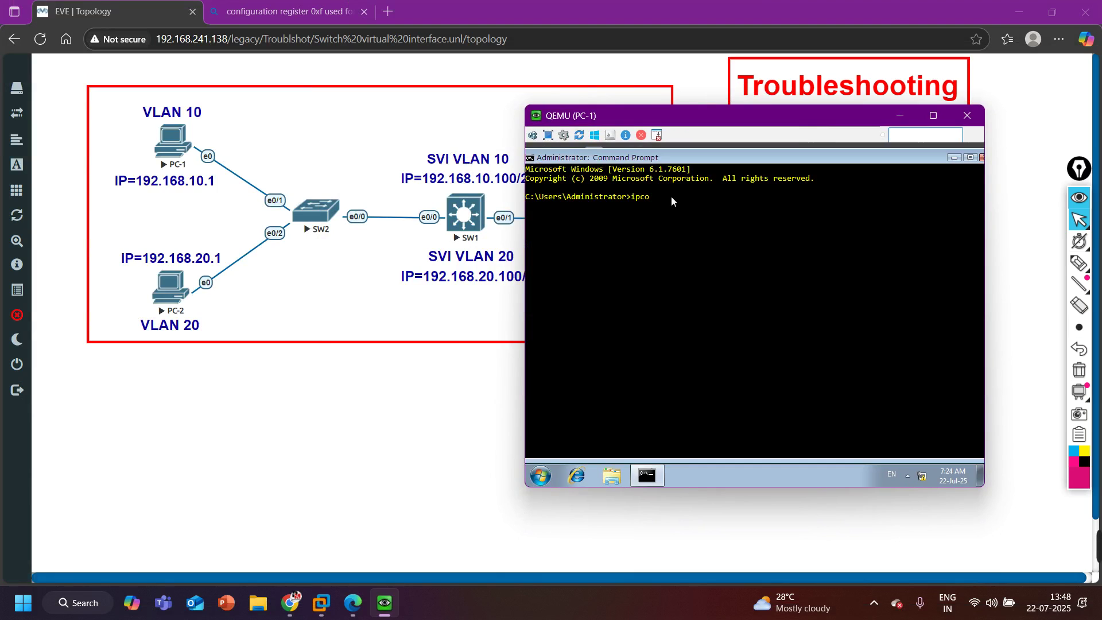
text(ipconfig)
key(Return)
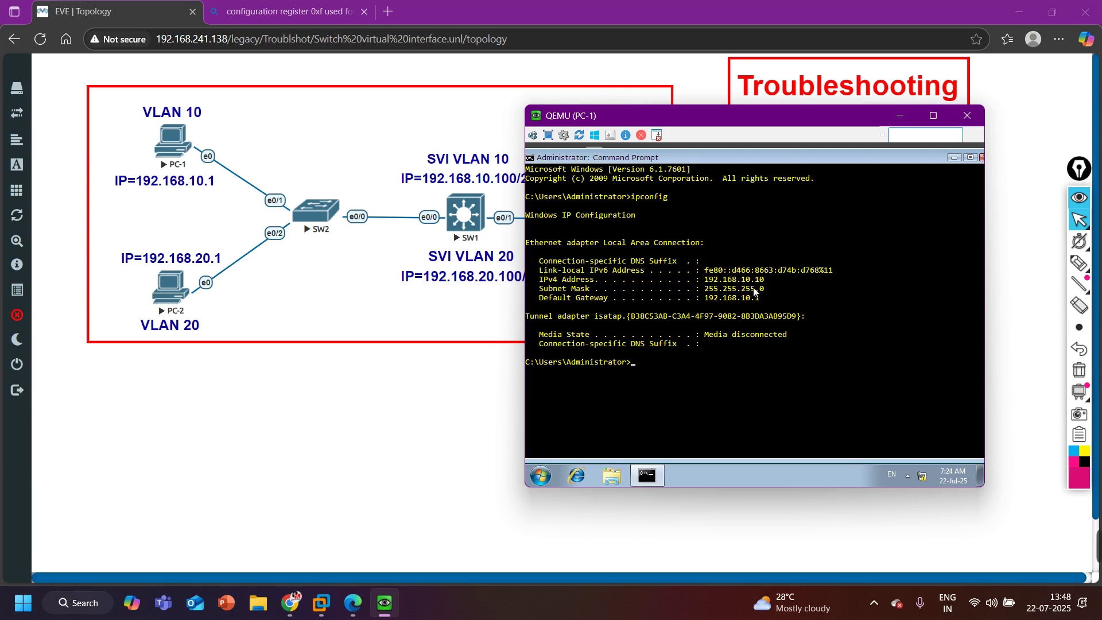
Highlight the IPv4 address and default gateway in the ipconfig output, add a 0 to PC-1's topology address, and clear the marks
click(1077, 264)
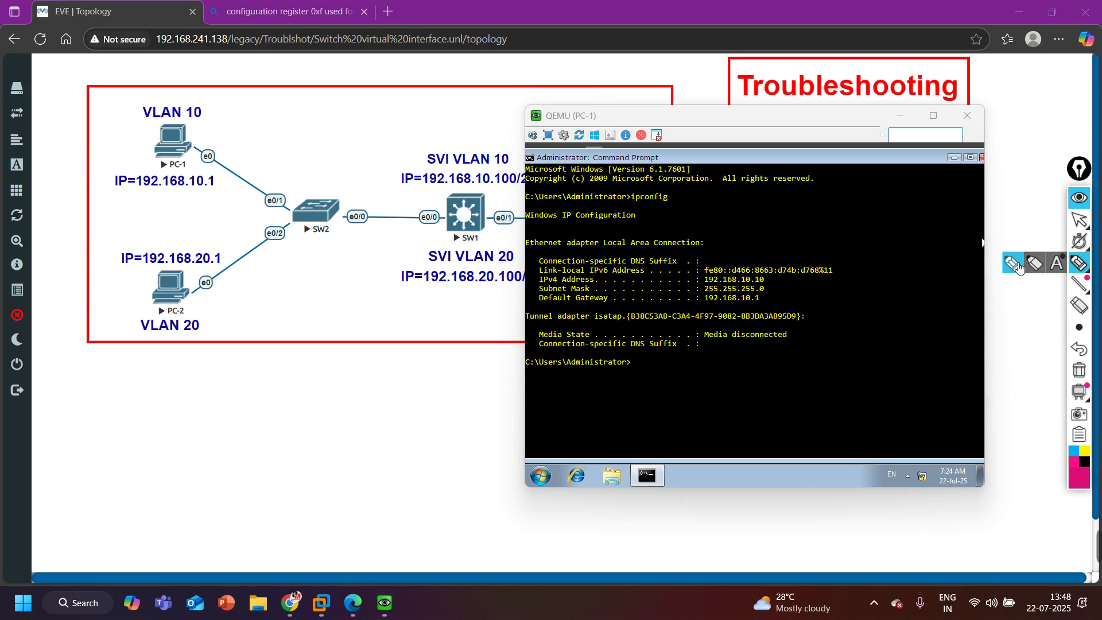
drag(696, 279, 767, 284)
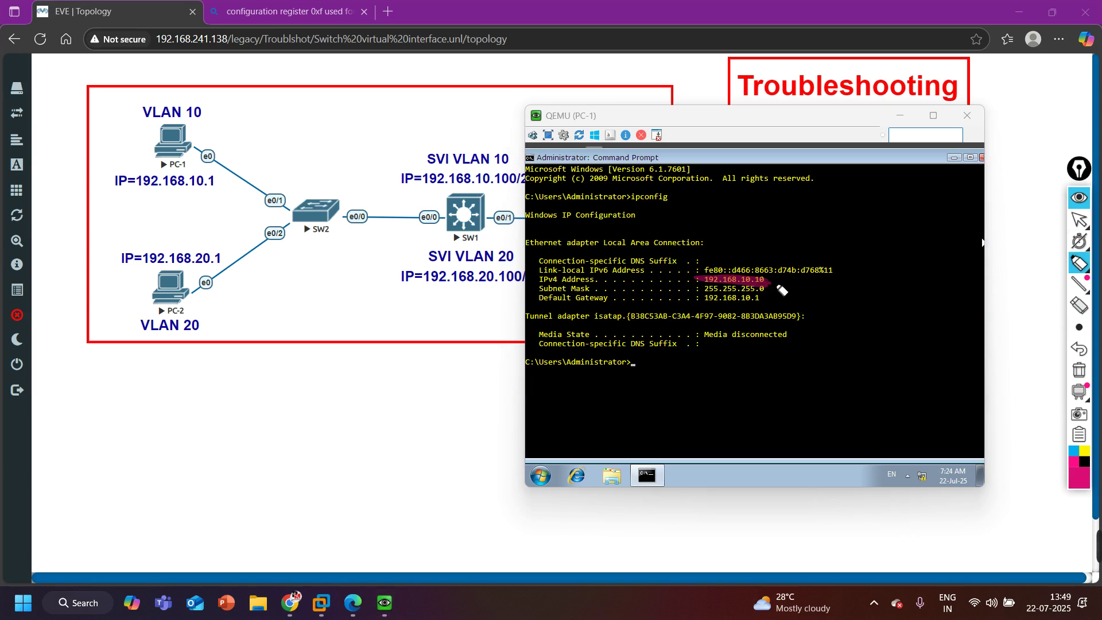
drag(230, 186, 222, 182)
drag(584, 309, 544, 309)
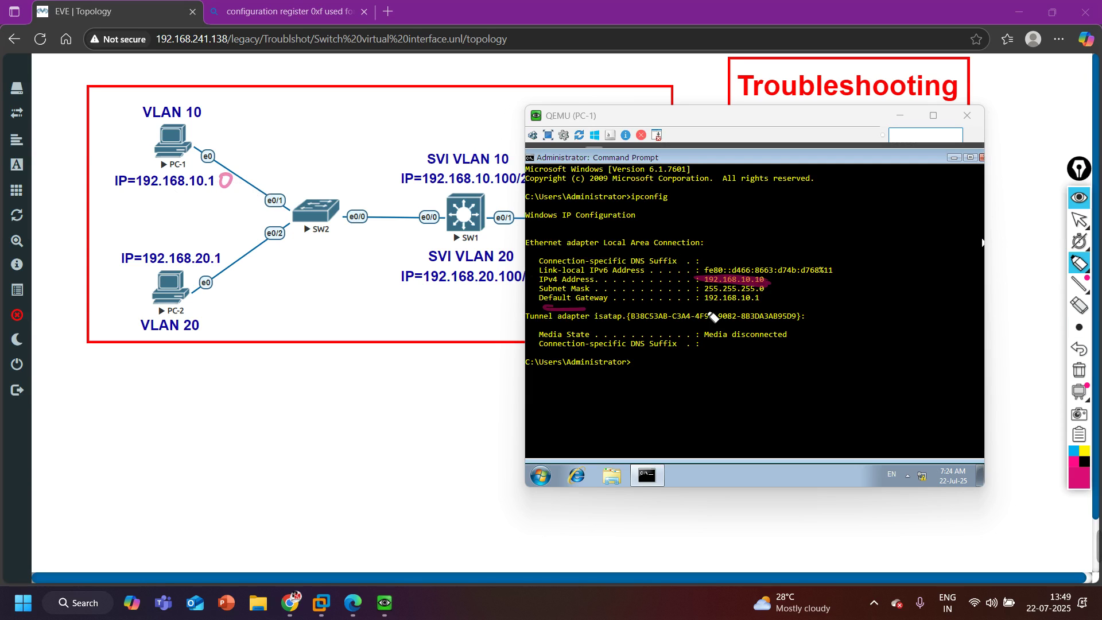
mouse_move(713, 312)
mouse_down()
mouse_move(790, 310)
mouse_move(717, 324)
mouse_move(766, 323)
mouse_move(760, 310)
mouse_move(790, 275)
mouse_move(779, 314)
mouse_move(809, 305)
mouse_up()
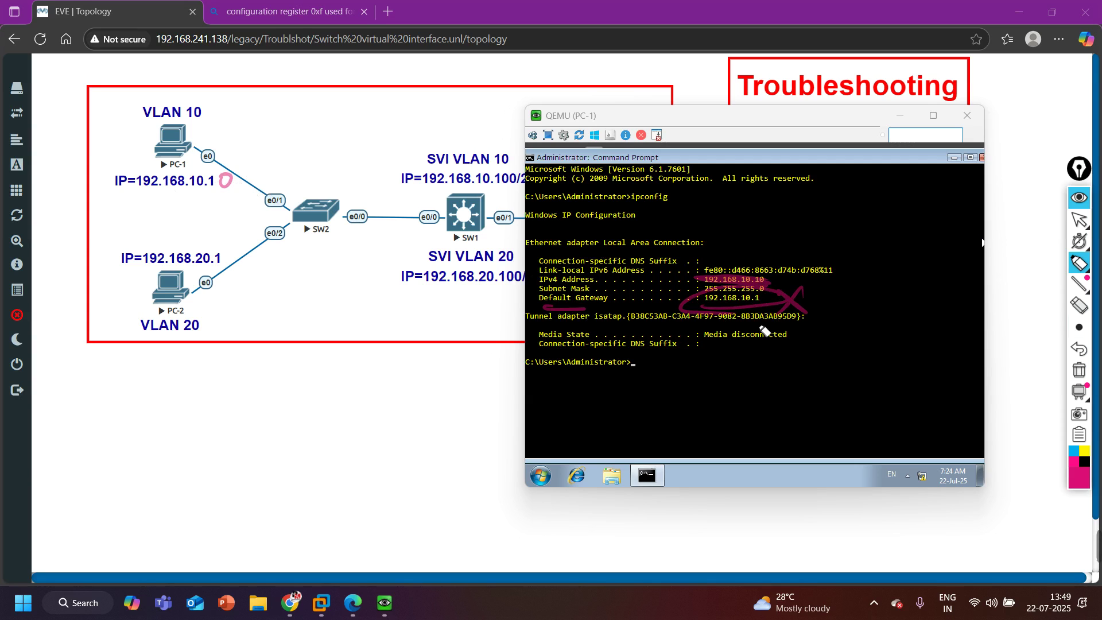
click(1080, 370)
click(1079, 219)
mouse_move(1079, 241)
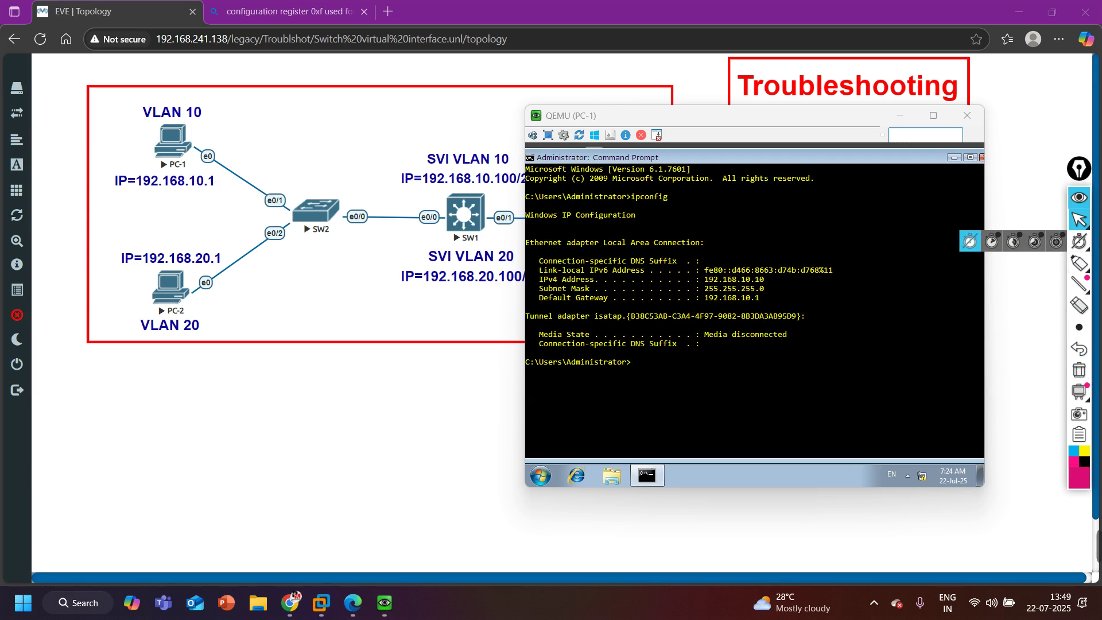
click(900, 117)
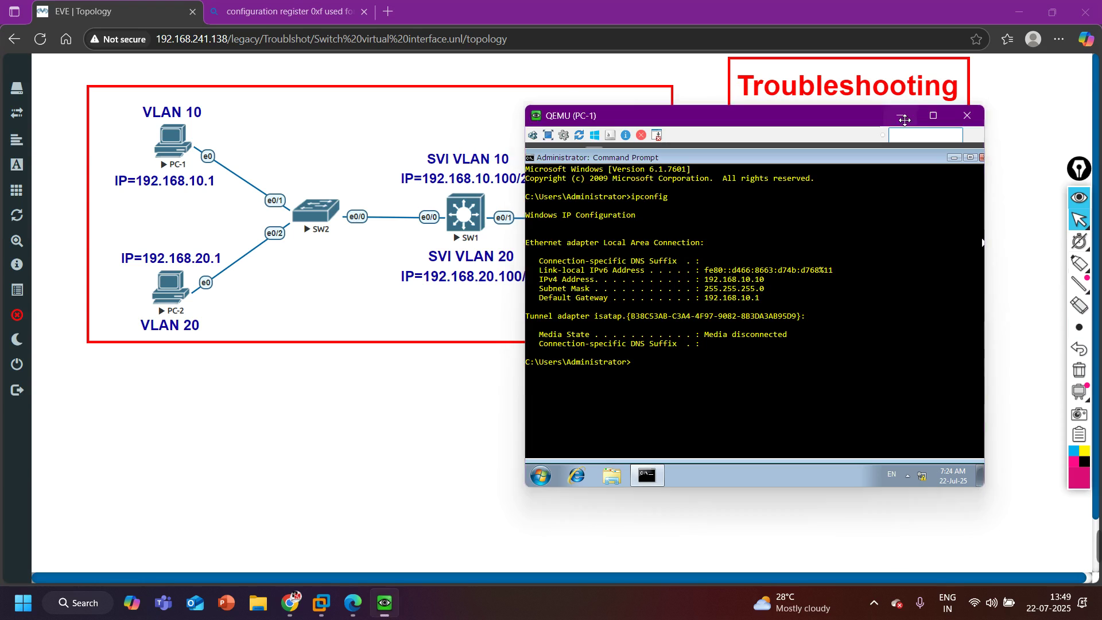
click(899, 118)
drag(684, 271, 597, 185)
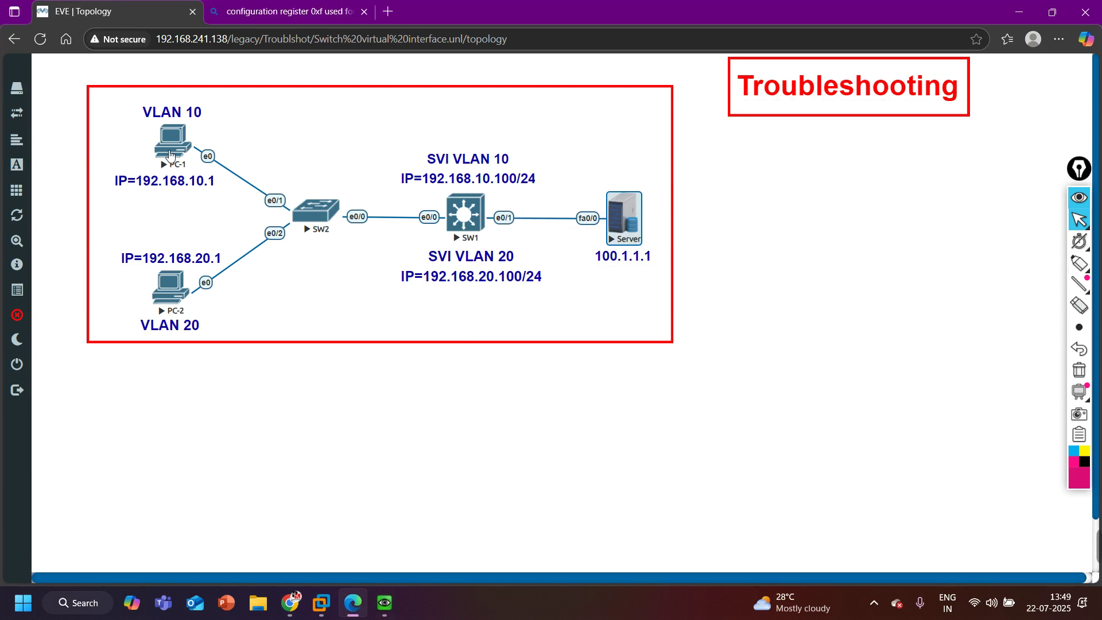
click(779, 263)
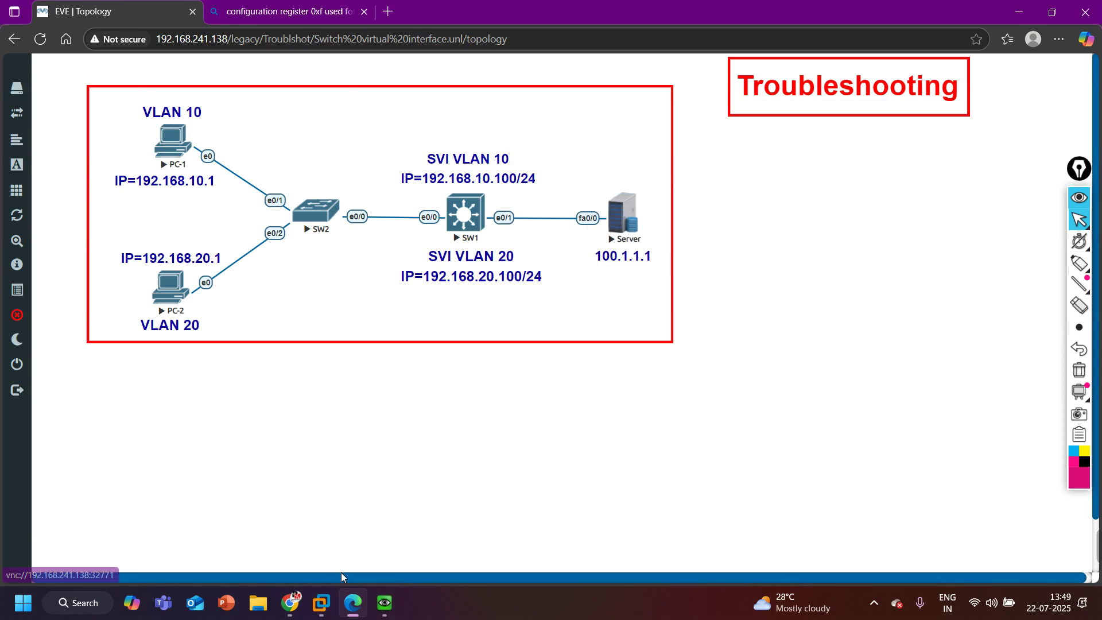
Return to PC-1's console and ping the VLAN 10 SVI at 192.168.10.100
click(382, 614)
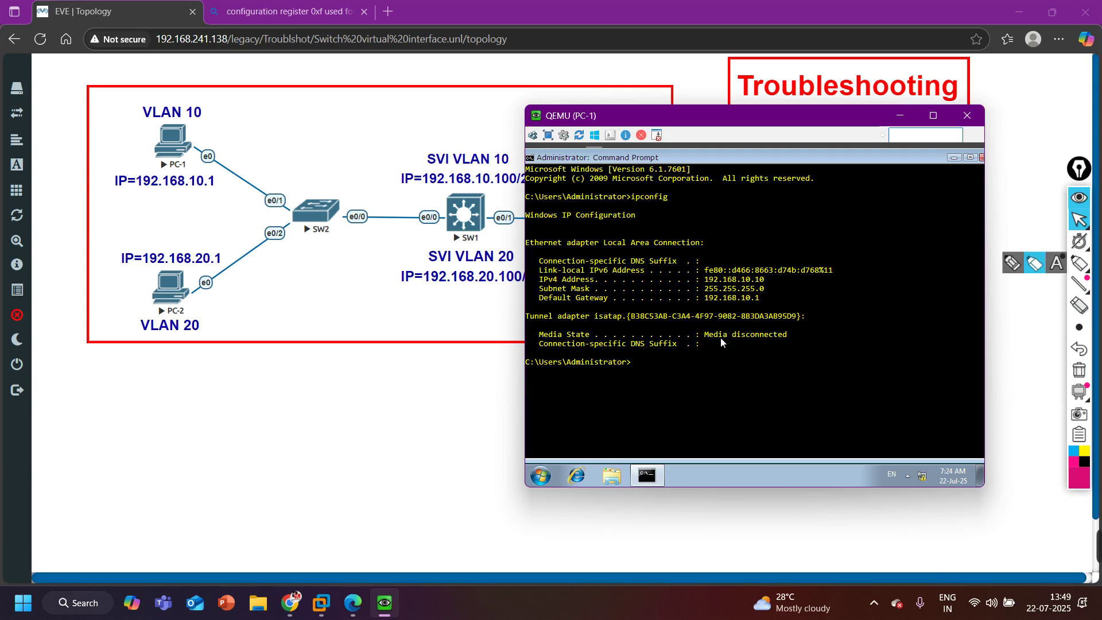
text(ping 192.168.10.100)
key(Return)
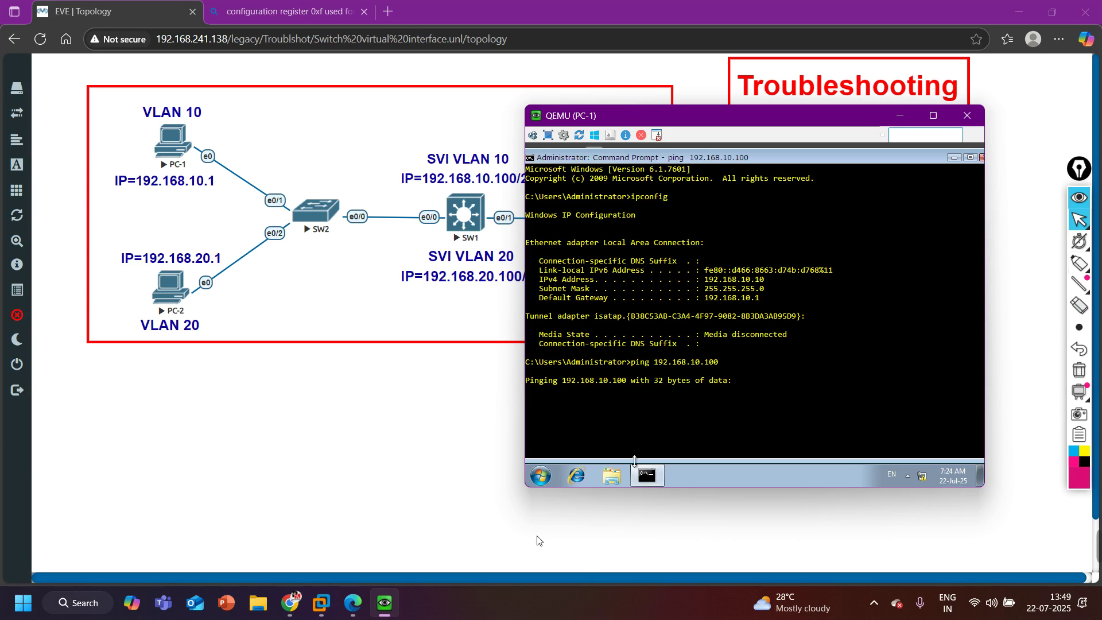
Open a second command prompt on PC-1 with cmd, ping 192.168.10.100 from it, and close that prompt
click(542, 476)
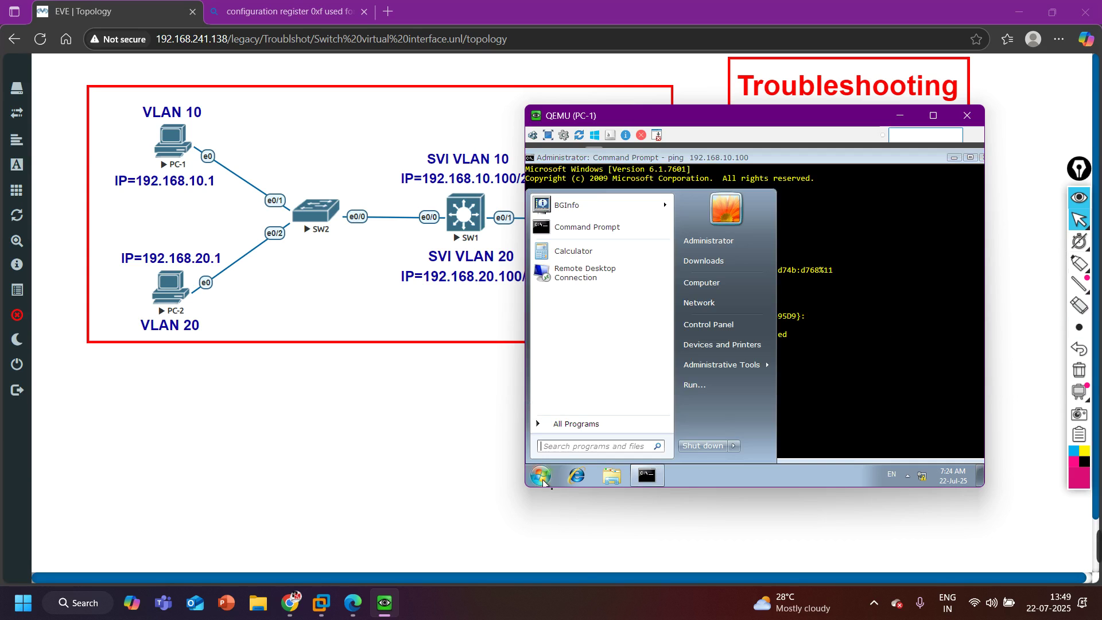
text(cmd)
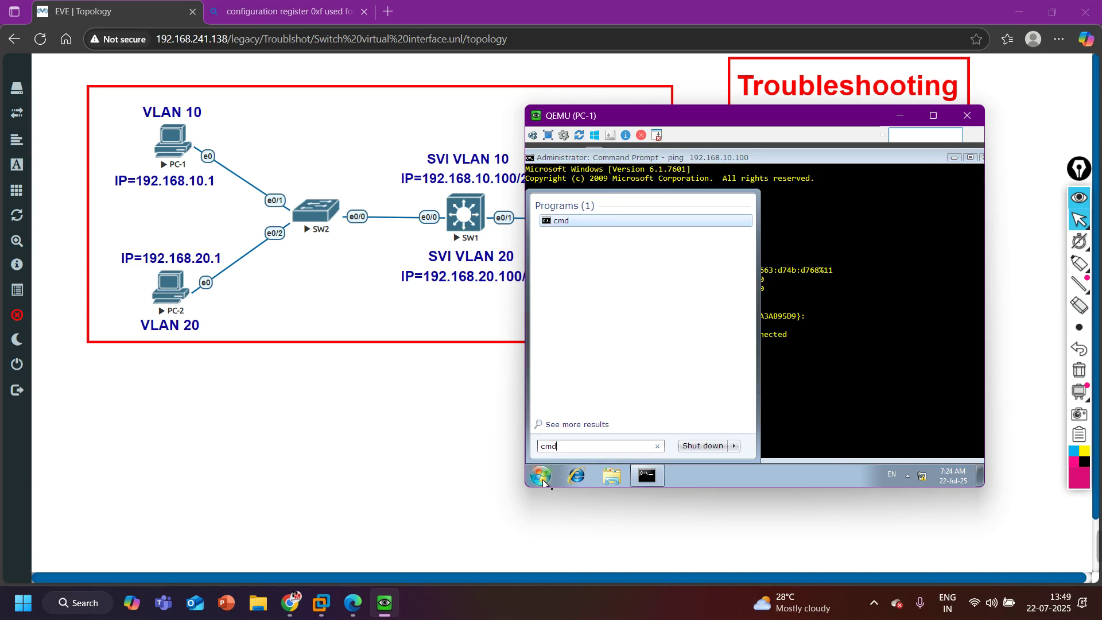
key(Return)
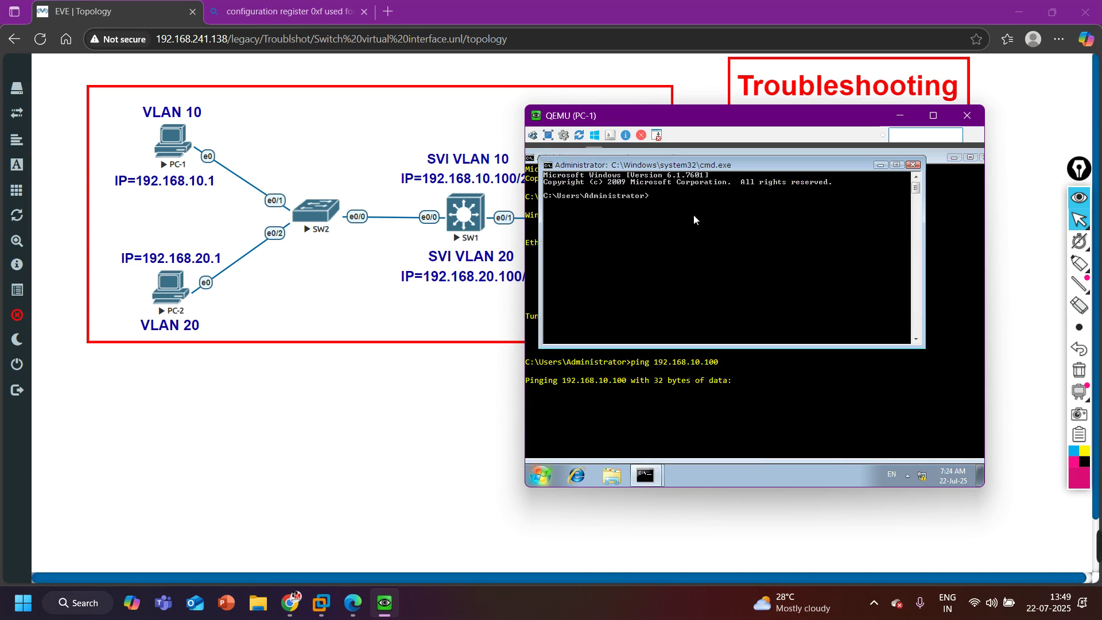
text(ping 192.168.10.100)
key(Return)
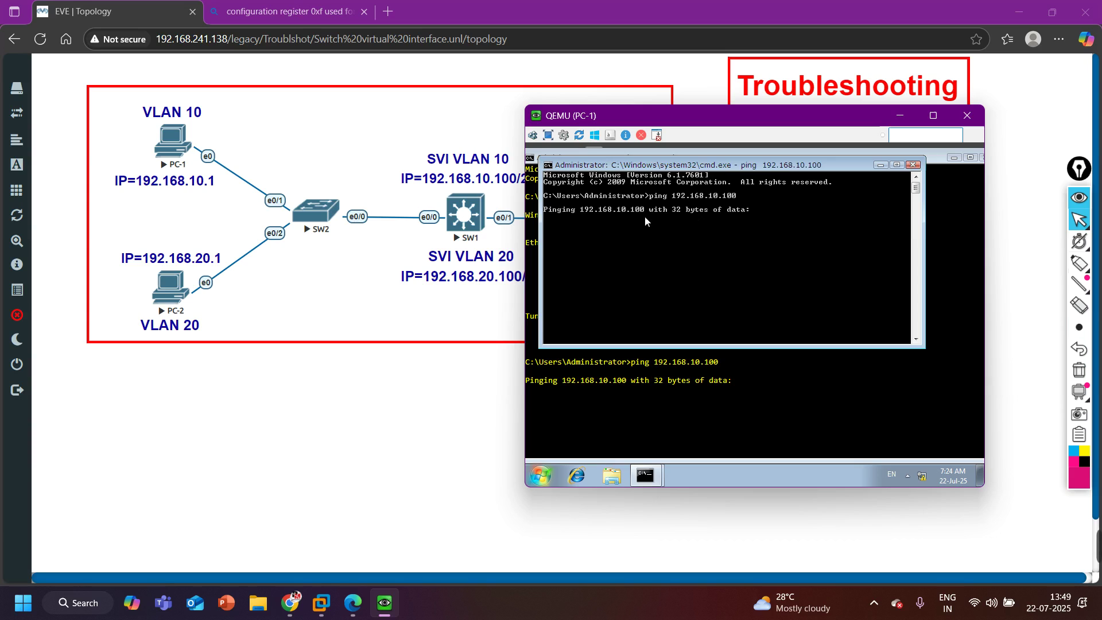
click(913, 165)
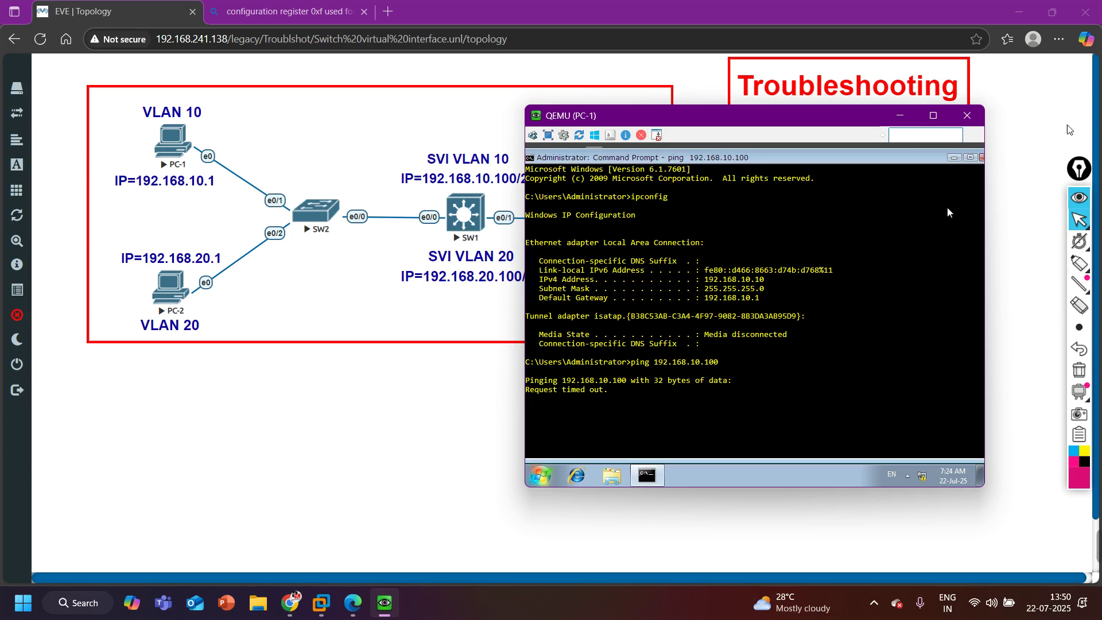
Minimize PC-1's console, open SW1's console below the topology, and enter privileged mode with en
click(899, 115)
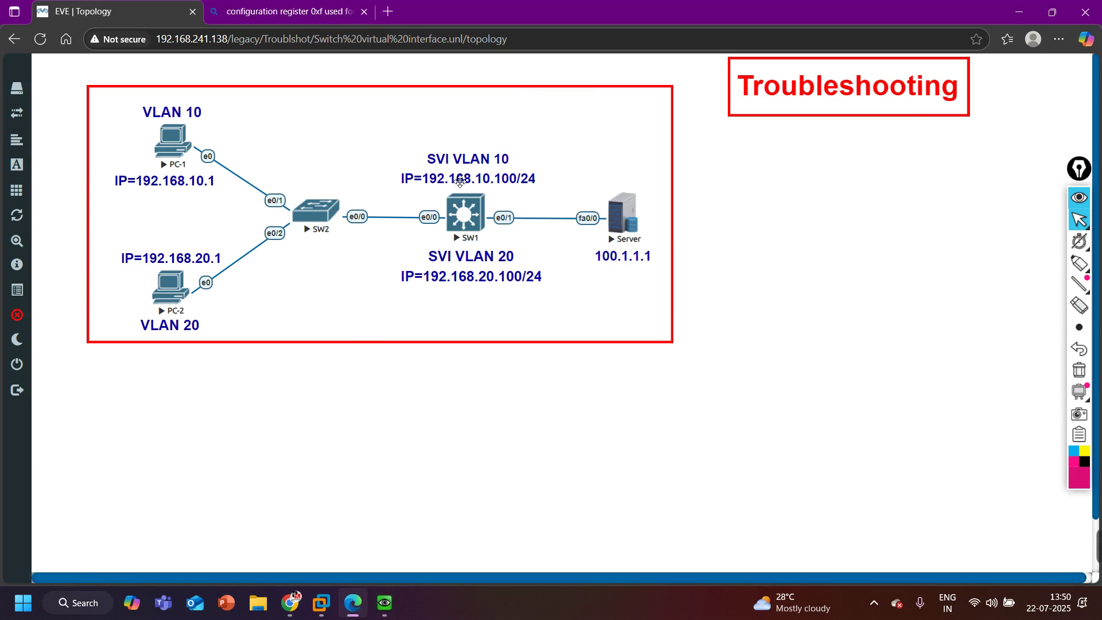
click(472, 224)
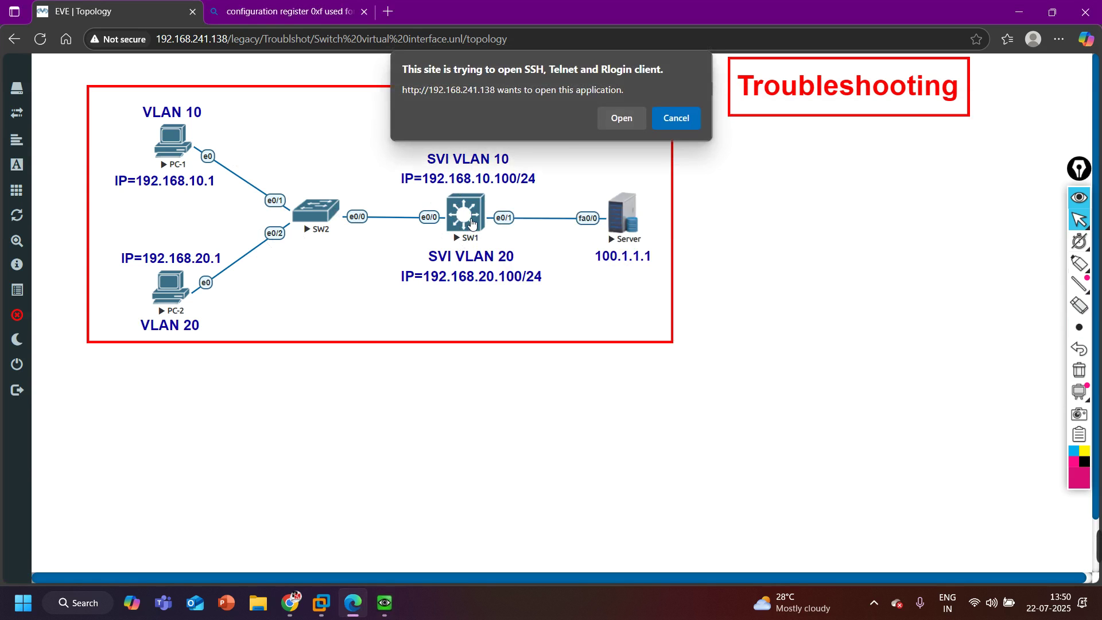
click(615, 118)
drag(577, 89, 632, 310)
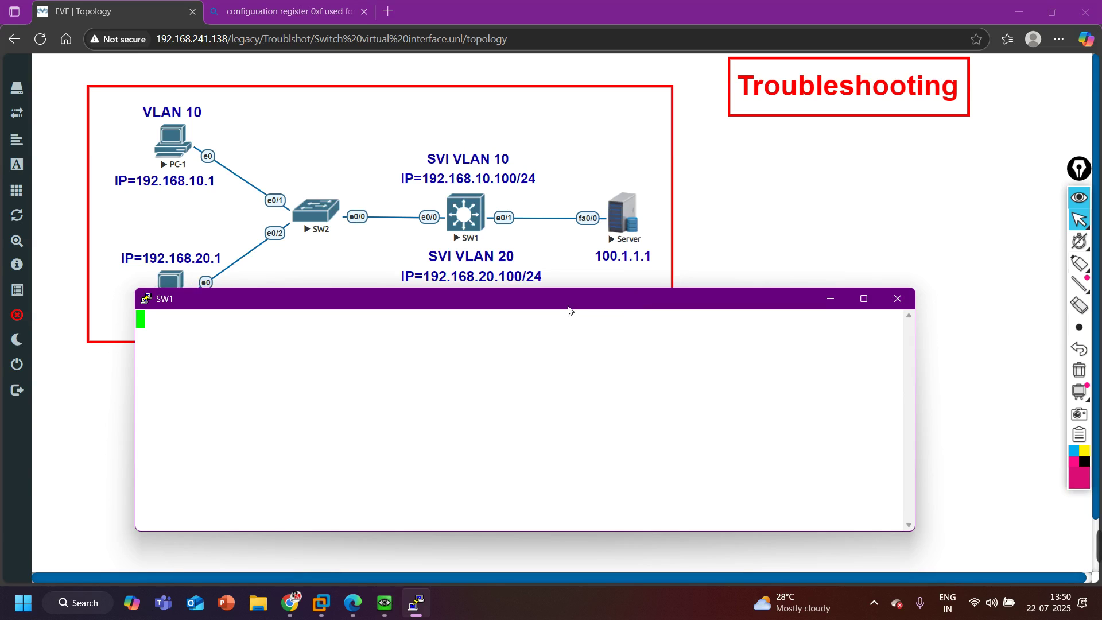
key(Return)
text(en)
key(Return)
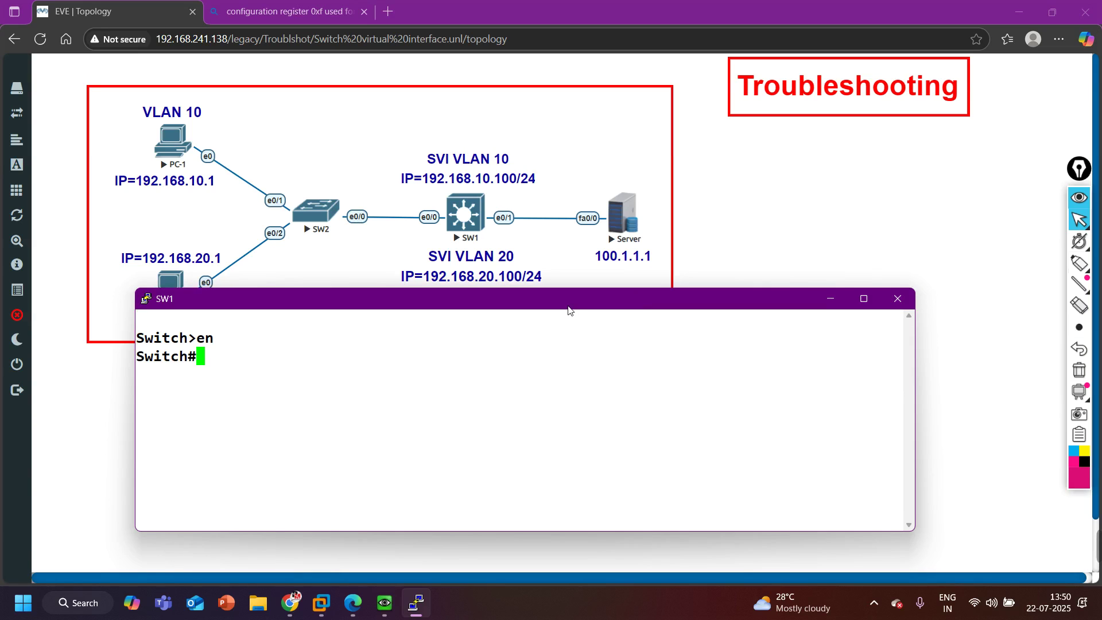
List SW1's interfaces that have an IP address assigned with show ip int br | ex un
text(sh)
key(Tab)
text(ip int)
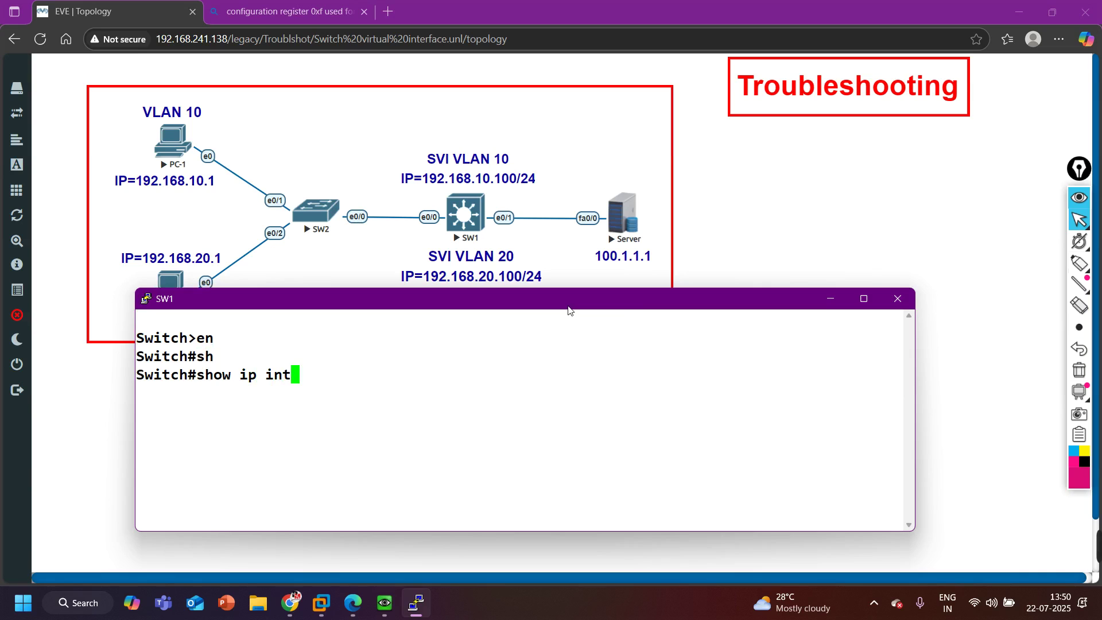
text( br | ex )
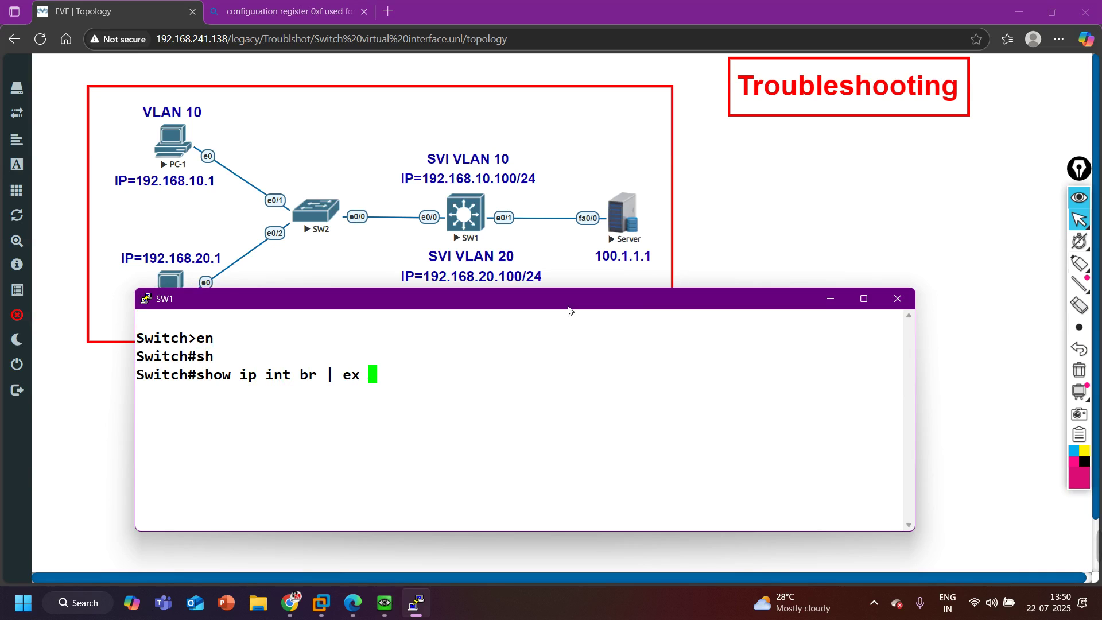
text(un)
key(Return)
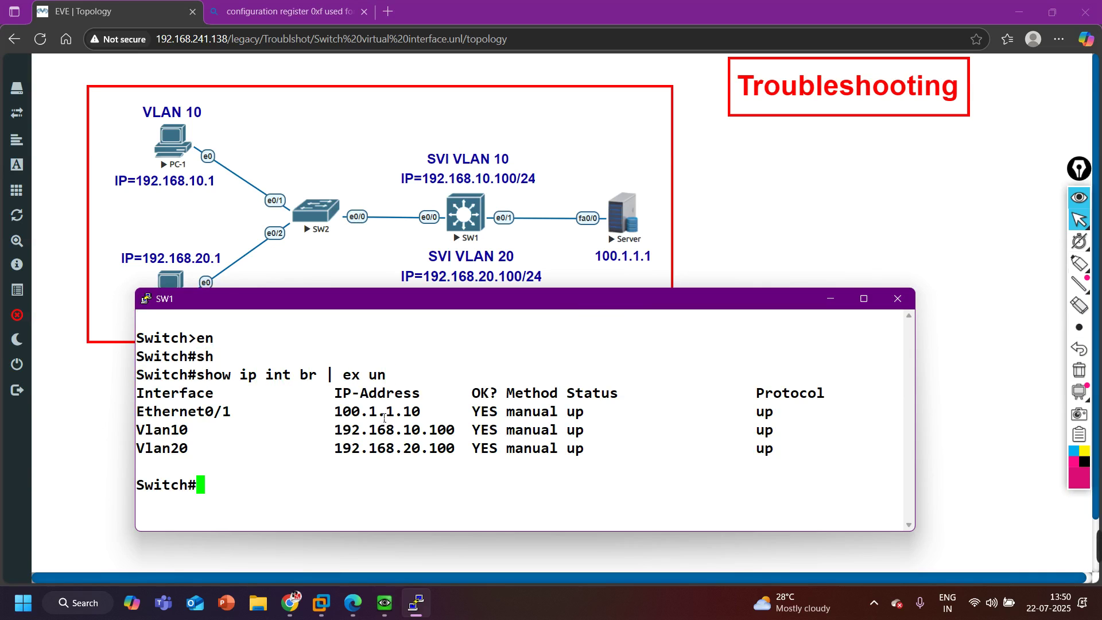
Highlight the Vlan10 address, its status, and the whole Vlan10 row in SW1's interface list
drag(158, 438, 325, 434)
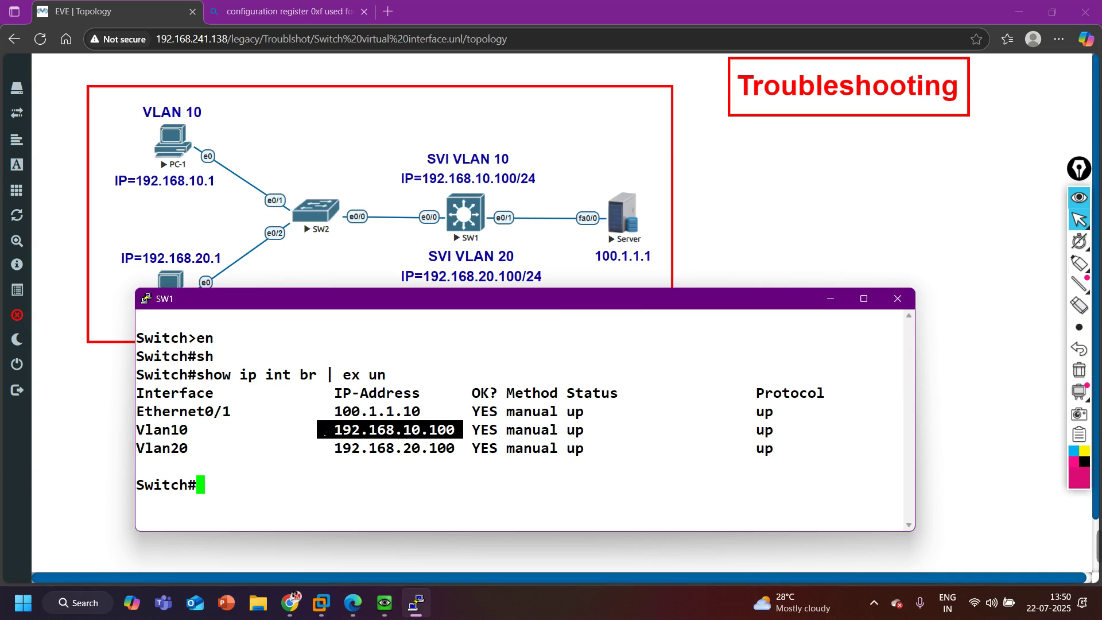
drag(552, 435, 590, 439)
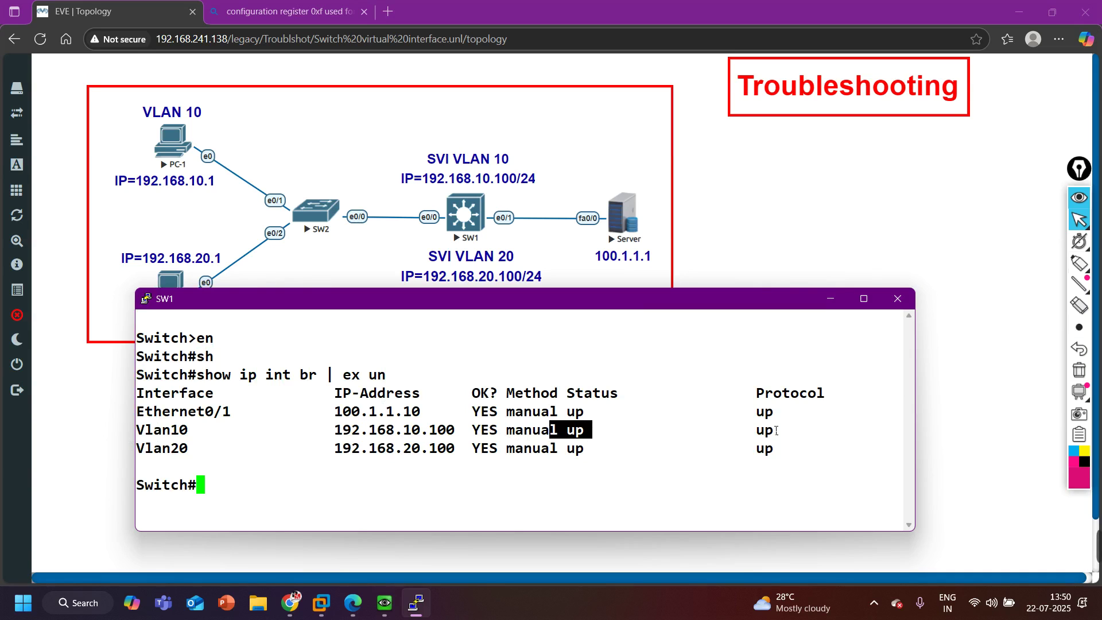
drag(811, 440, 165, 433)
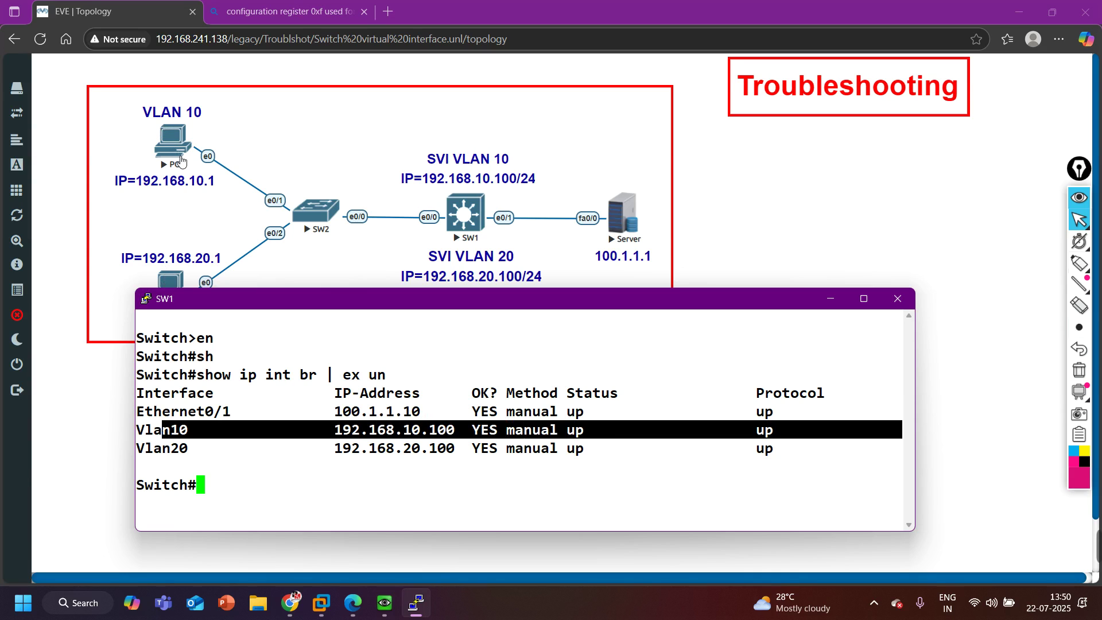
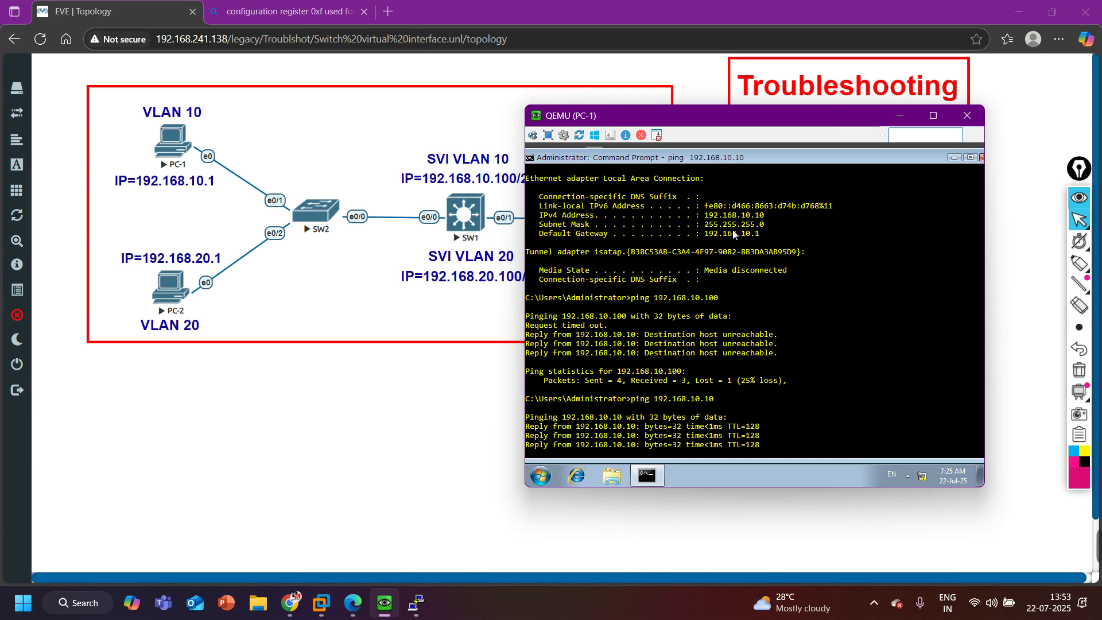
Minimize PC-1's command prompt and open its Network Connections with ncpa.cpl
click(955, 157)
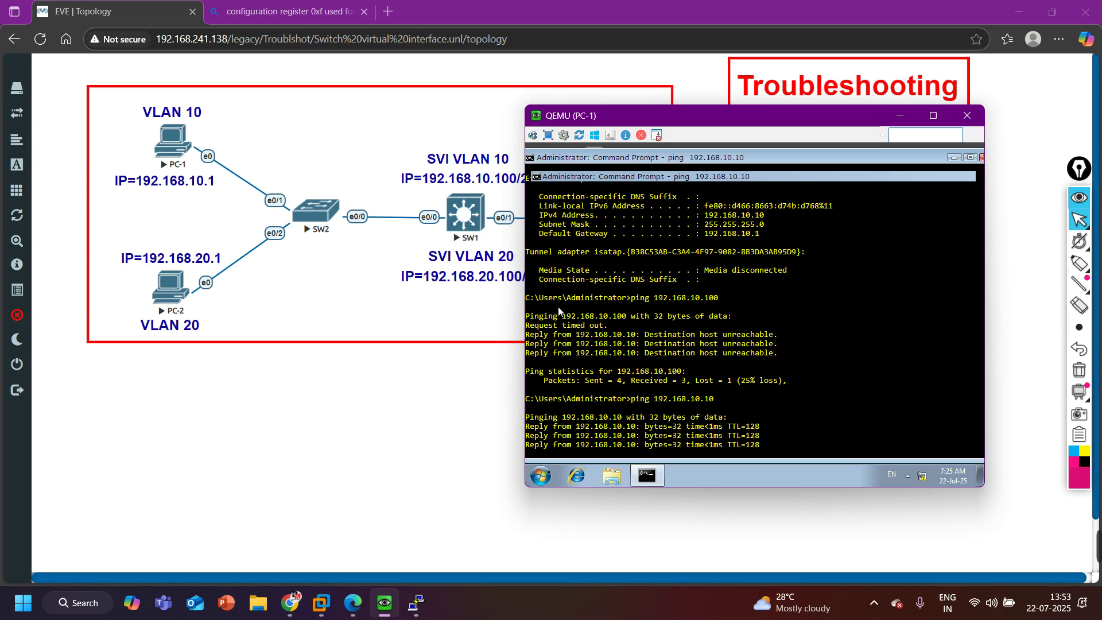
click(546, 484)
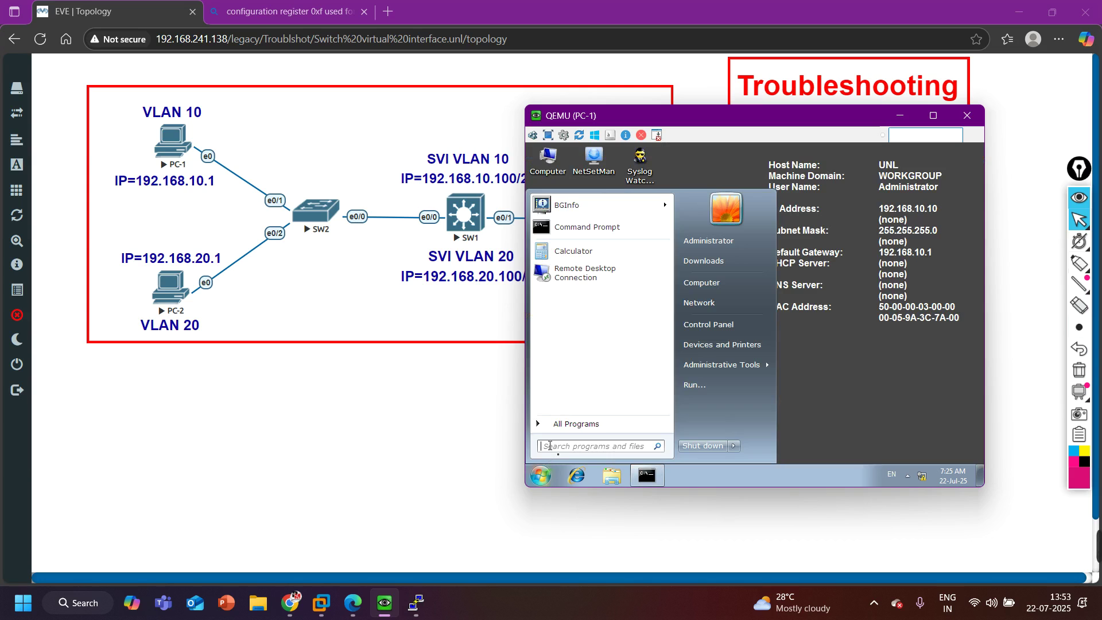
text(co)
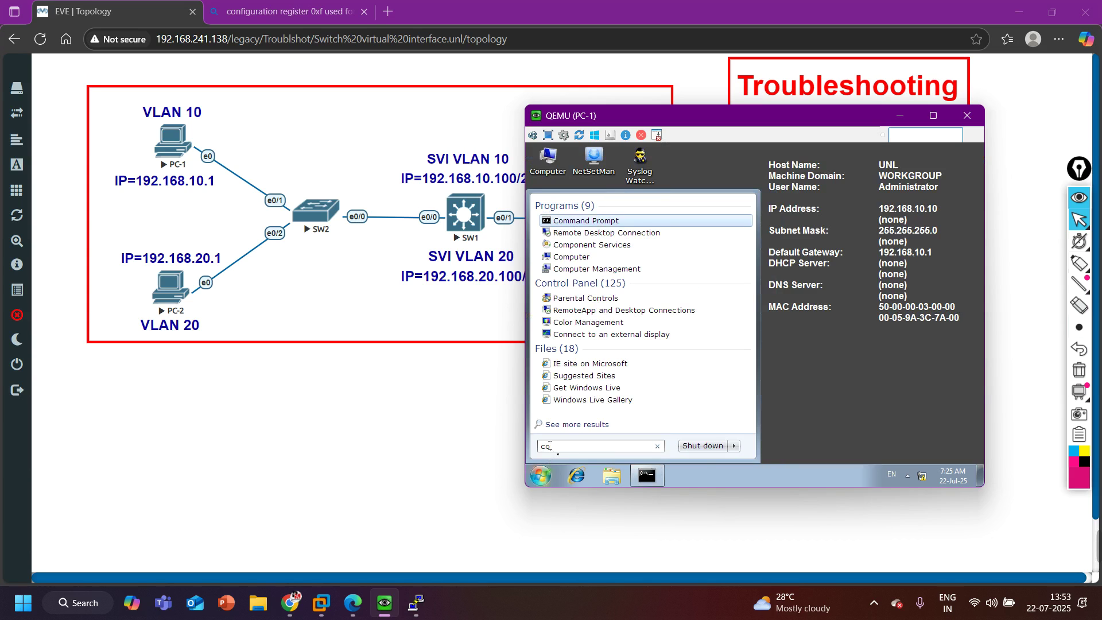
key(BackSpace)
key(BackSpace)
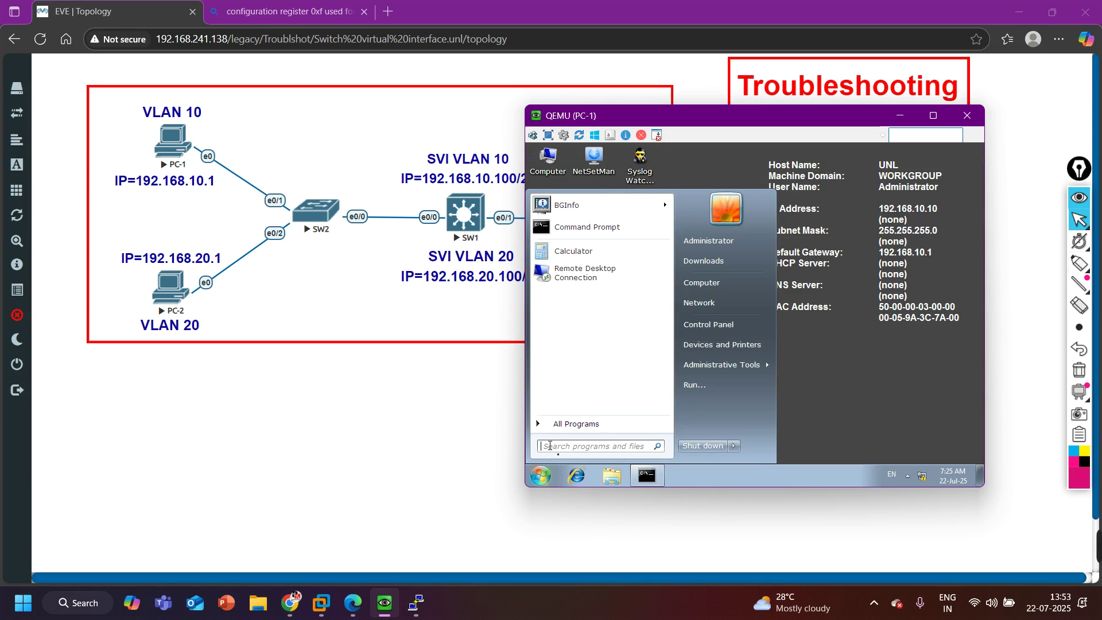
text(ncpa)
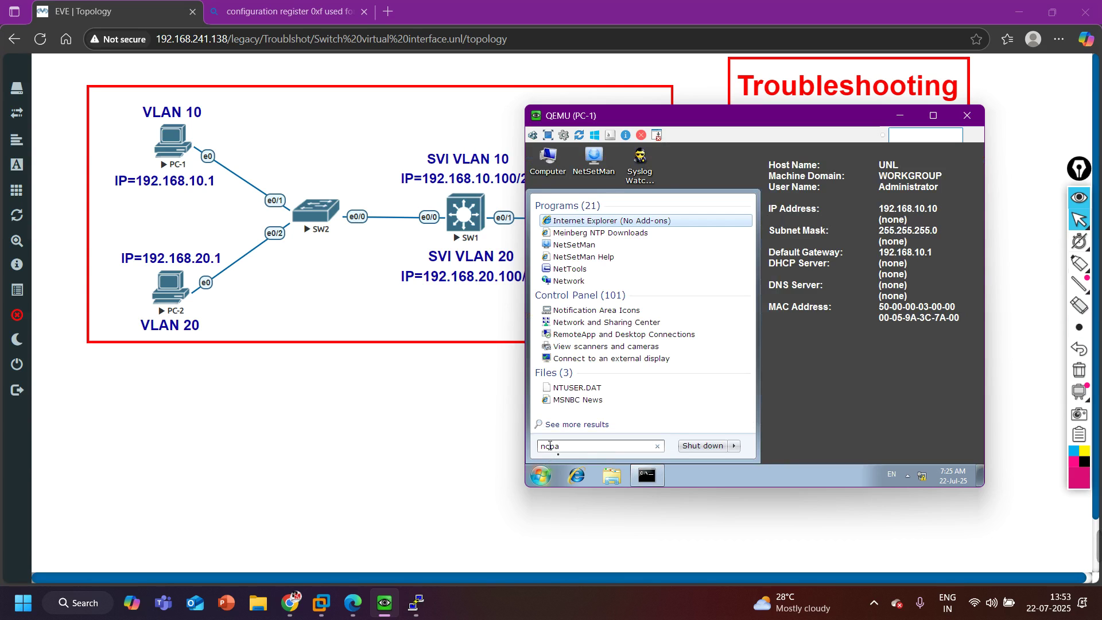
text(.cpl)
key(Return)
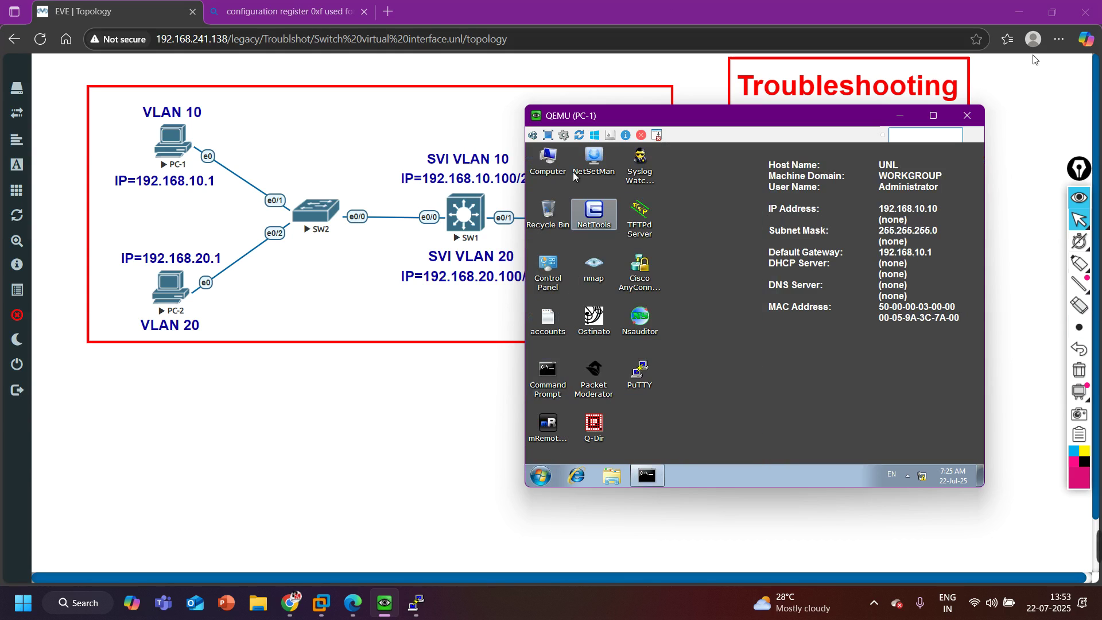
Set PC-1's Local Area Connection IPv4 properties to obtain an IP address automatically, and save the connection properties
click(639, 217)
right_click(639, 216)
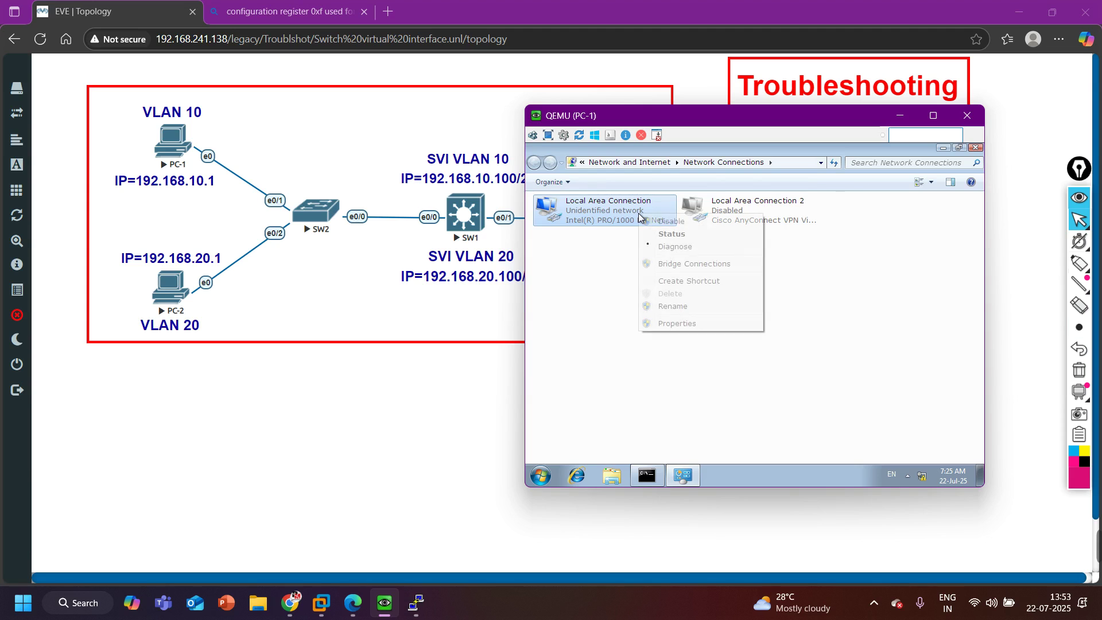
click(677, 323)
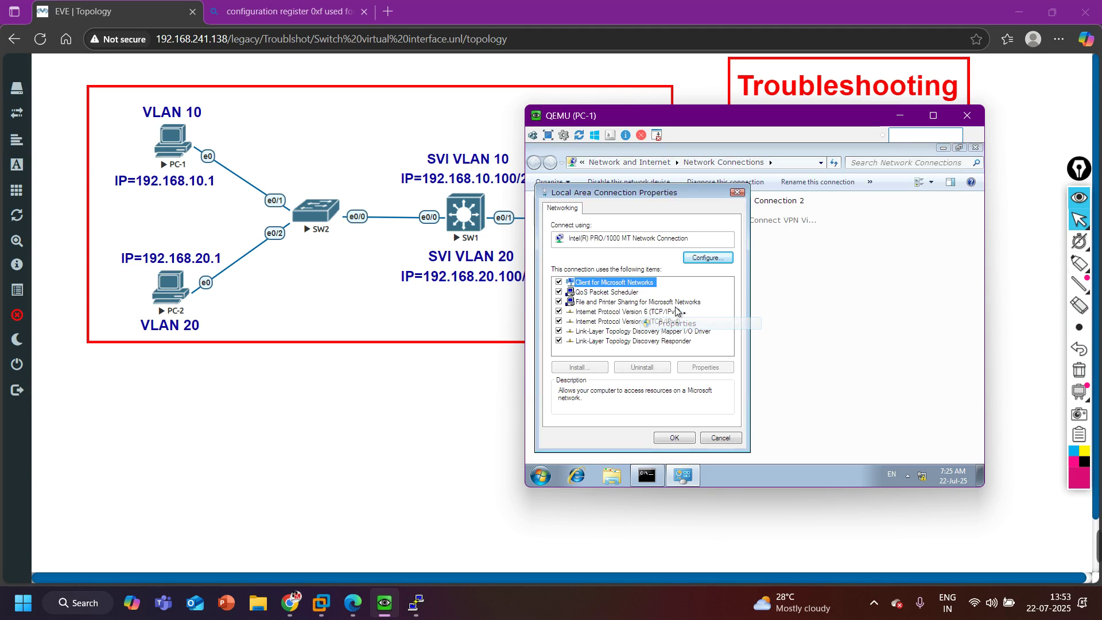
double_click(654, 321)
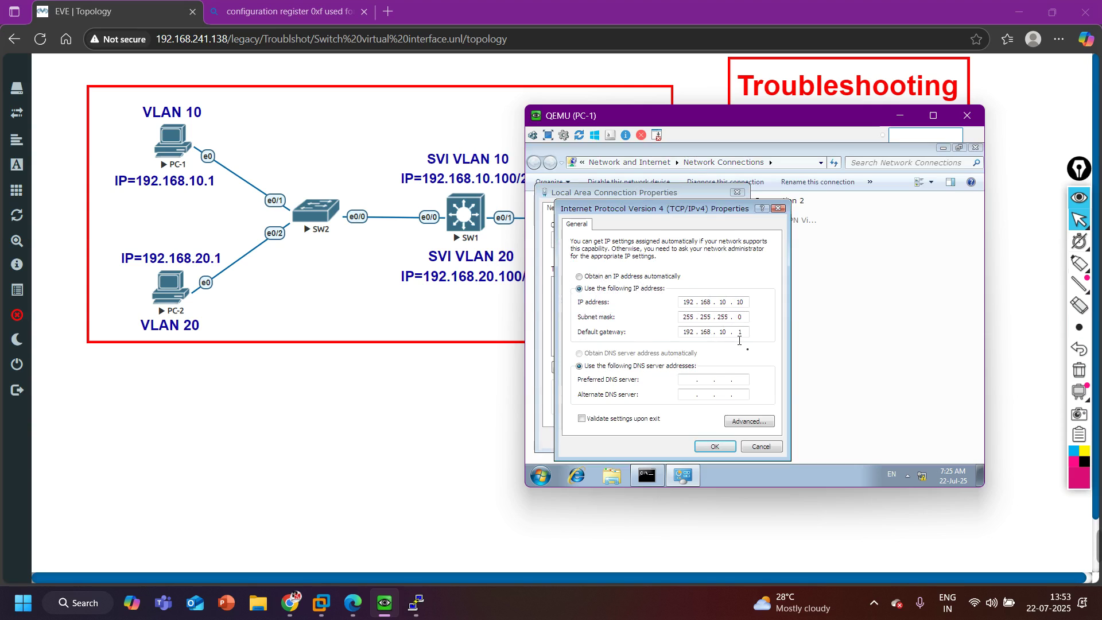
click(579, 277)
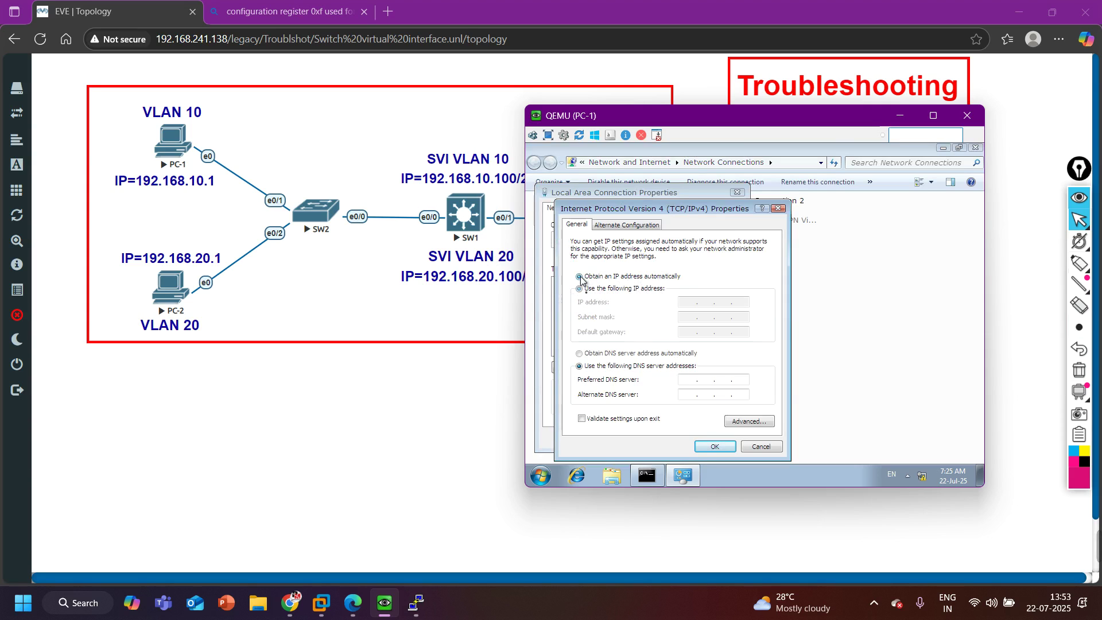
click(716, 448)
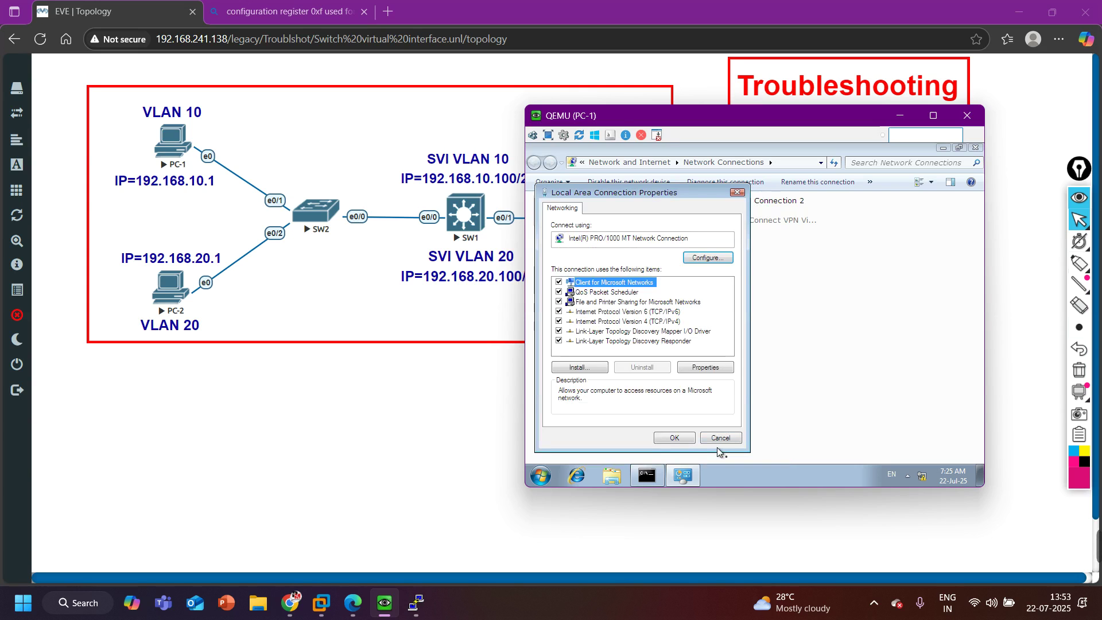
click(675, 438)
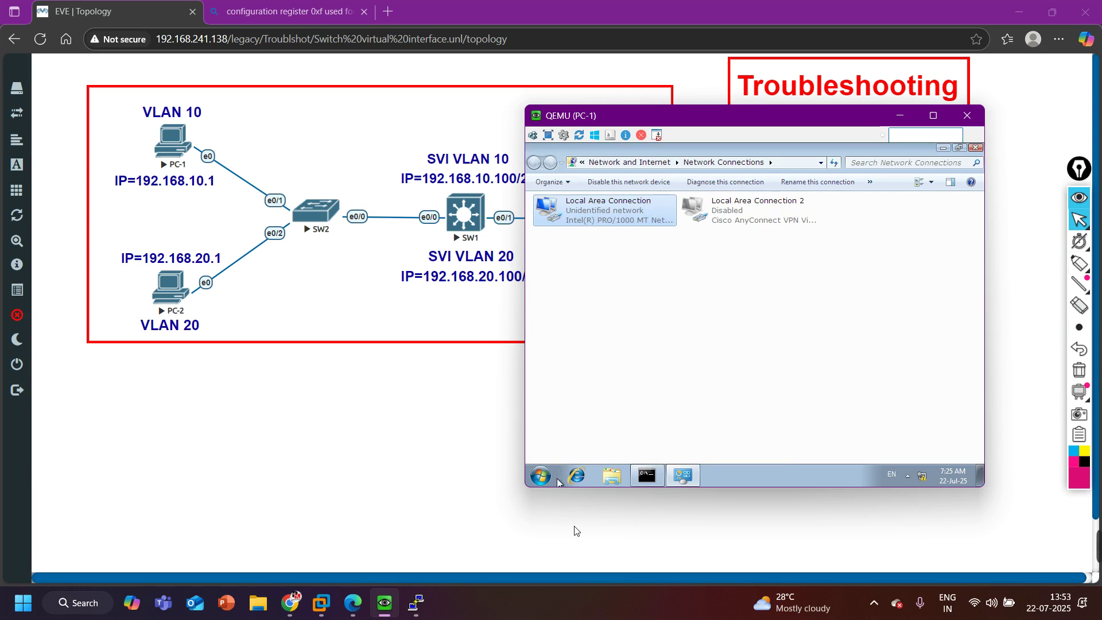
Return to PC-1's command prompt and check its IP settings with ipconfig
click(658, 480)
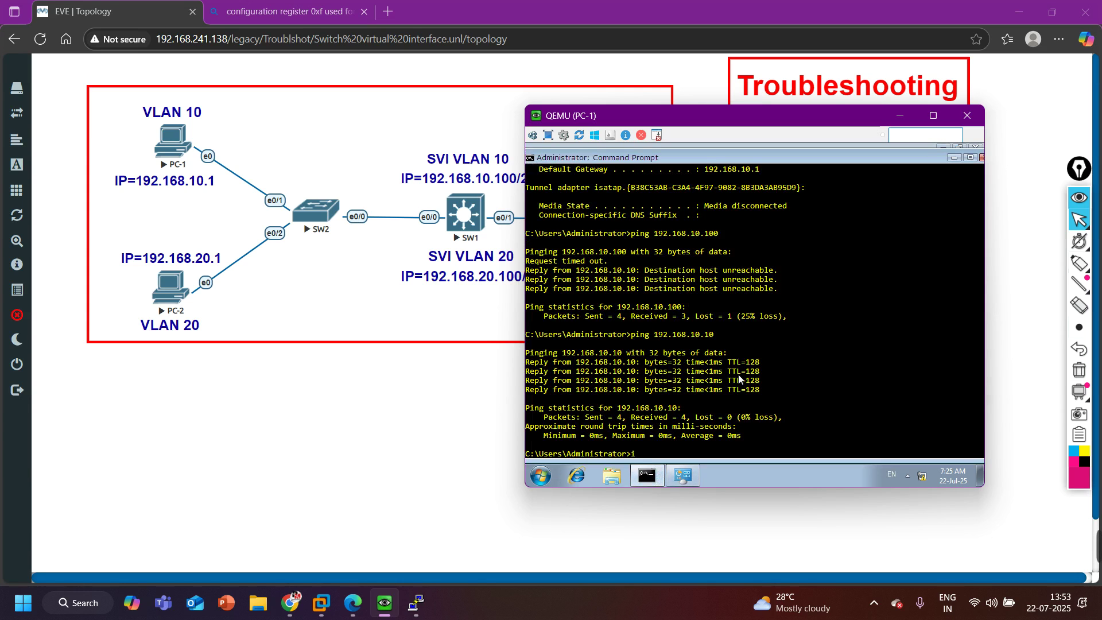
text(ipconfig)
key(Return)
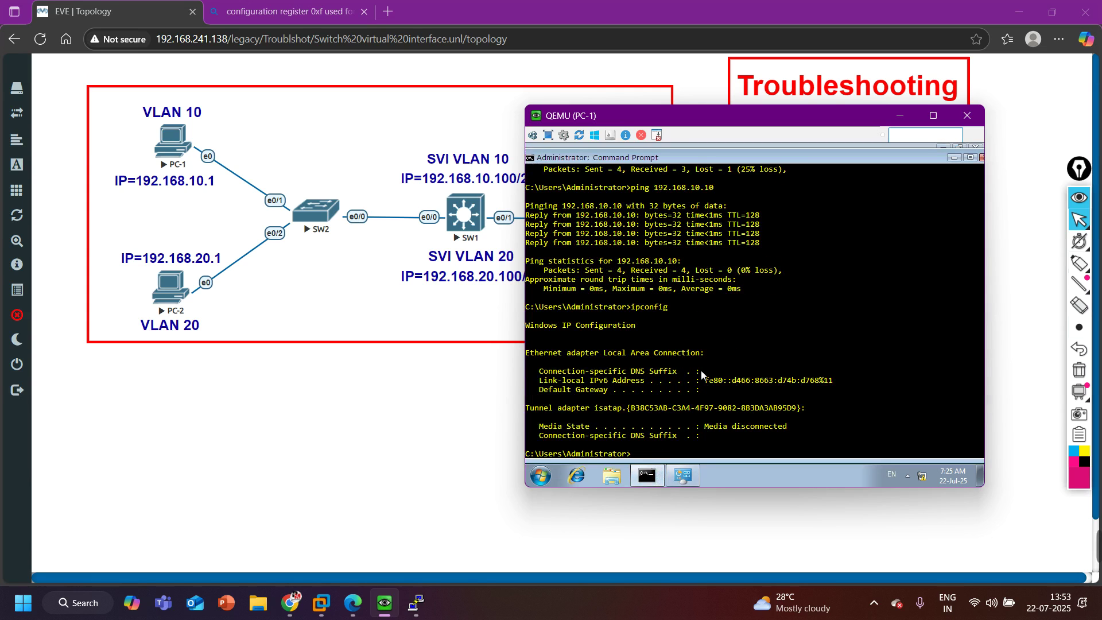
Separate the earlier output with blank prompt lines, rerun ipconfig on PC-1, and minimize its console
key(Return)
key(Return)
key(Return)
key(Return)
key(Return)
key(Return)
key(Return)
key(Return)
key(Return)
key(Return)
key(Return)
key(Return)
key(Return)
key(Return)
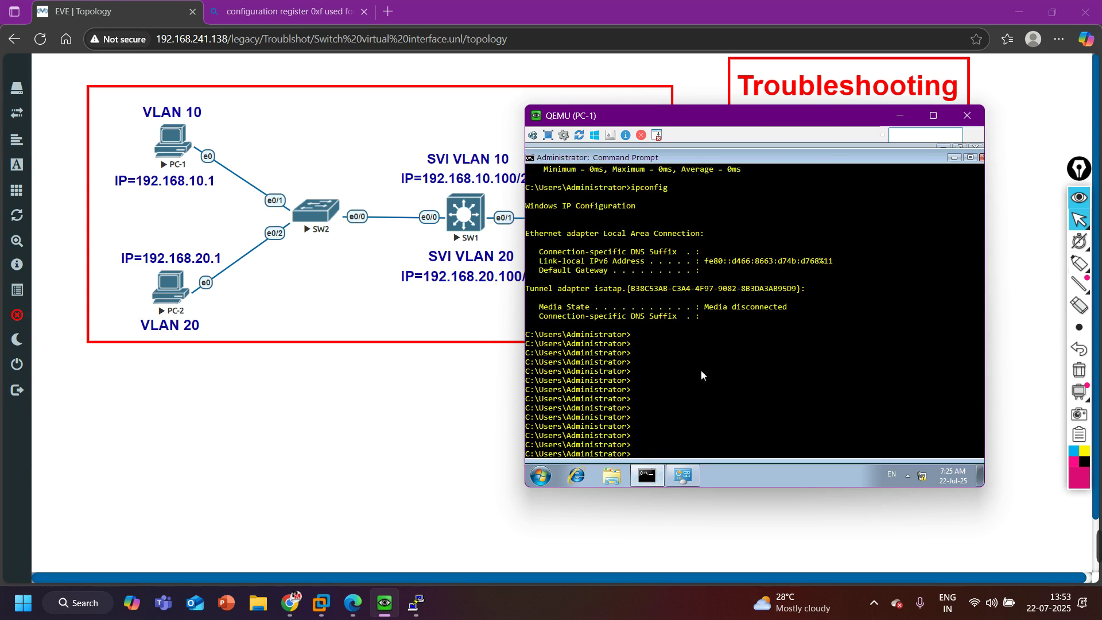
key(Up)
key(Return)
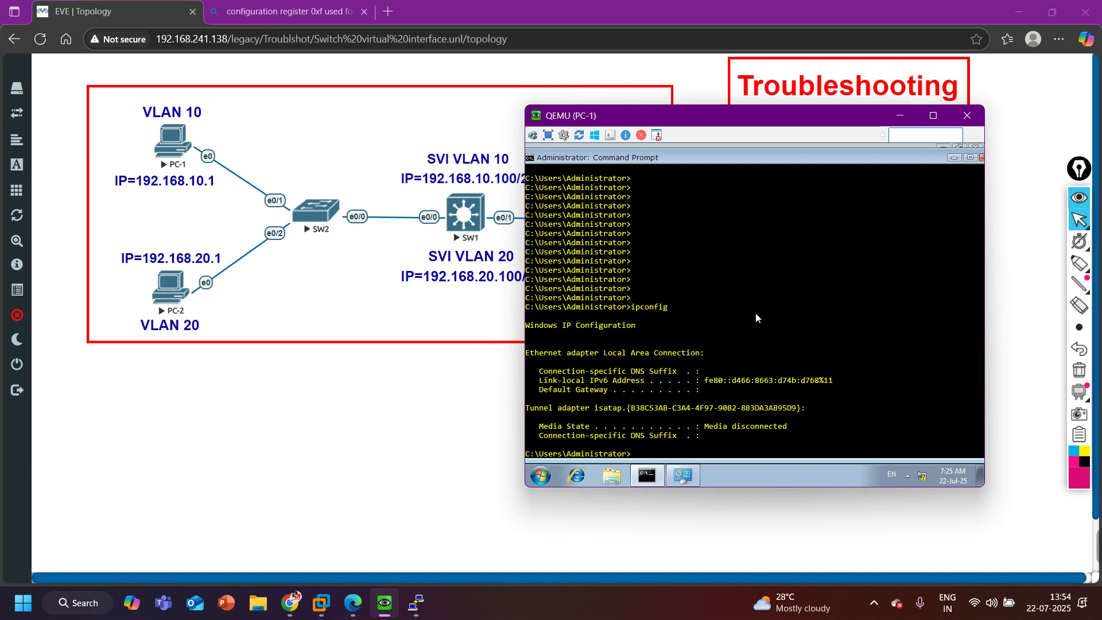
click(901, 117)
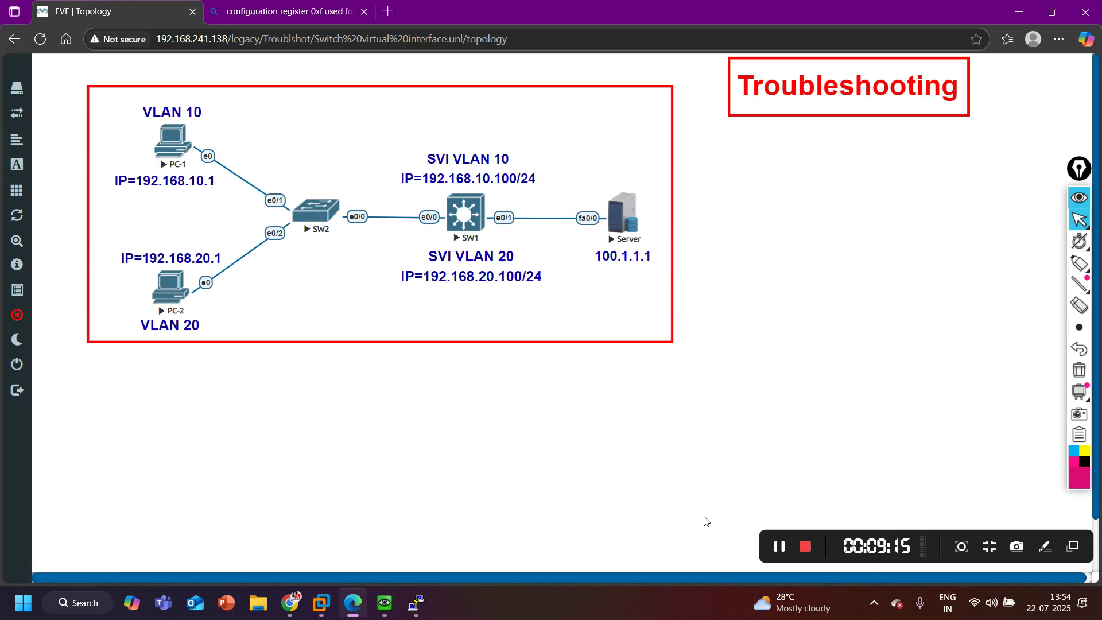
Wake the Server console and enter privileged mode with en
click(776, 551)
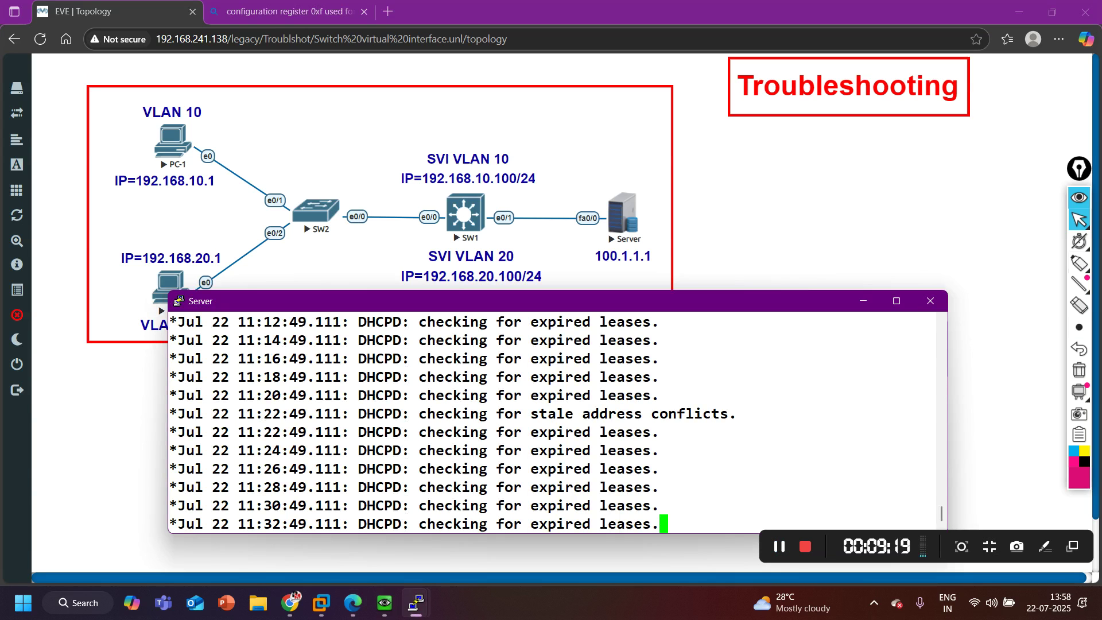
key(Return)
text(erver>e)
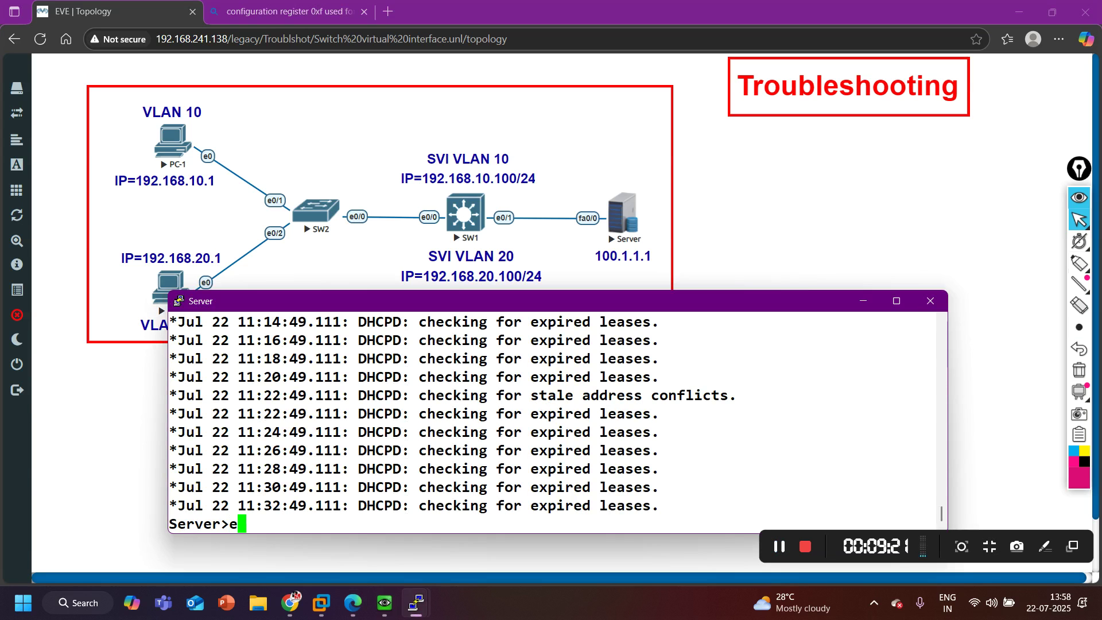
text(n)
key(Return)
Display the Server's DHCP leases with show ip dhcp binding, highlight the area under the table header, and minimize the console
text(sh)
key(Tab)
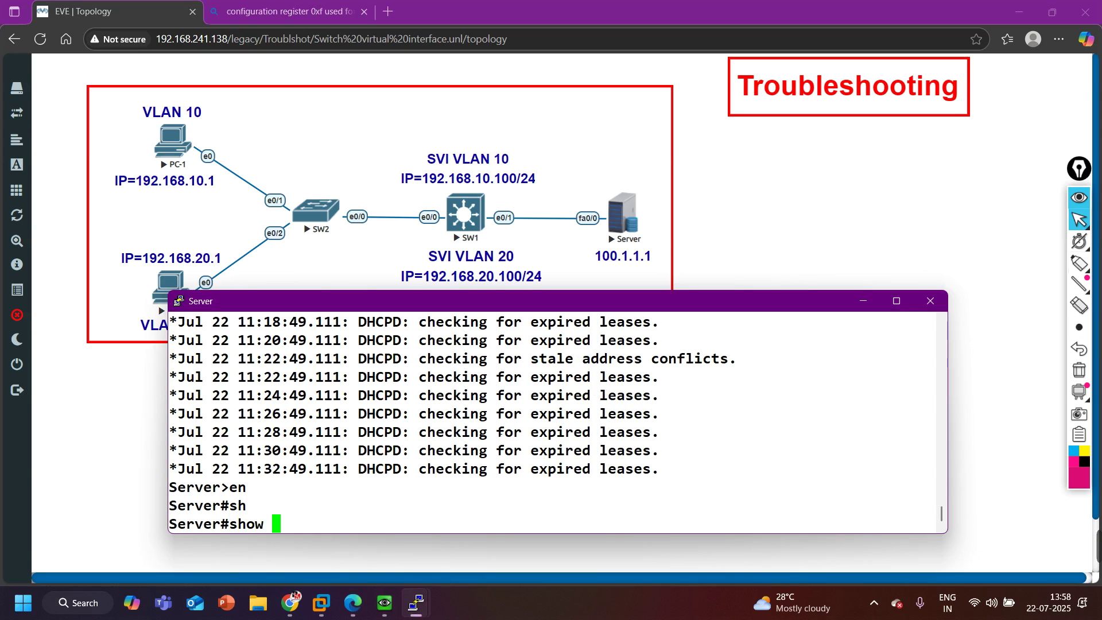
text(ip dh)
key(Tab)
text(bi)
key(Tab)
key(Return)
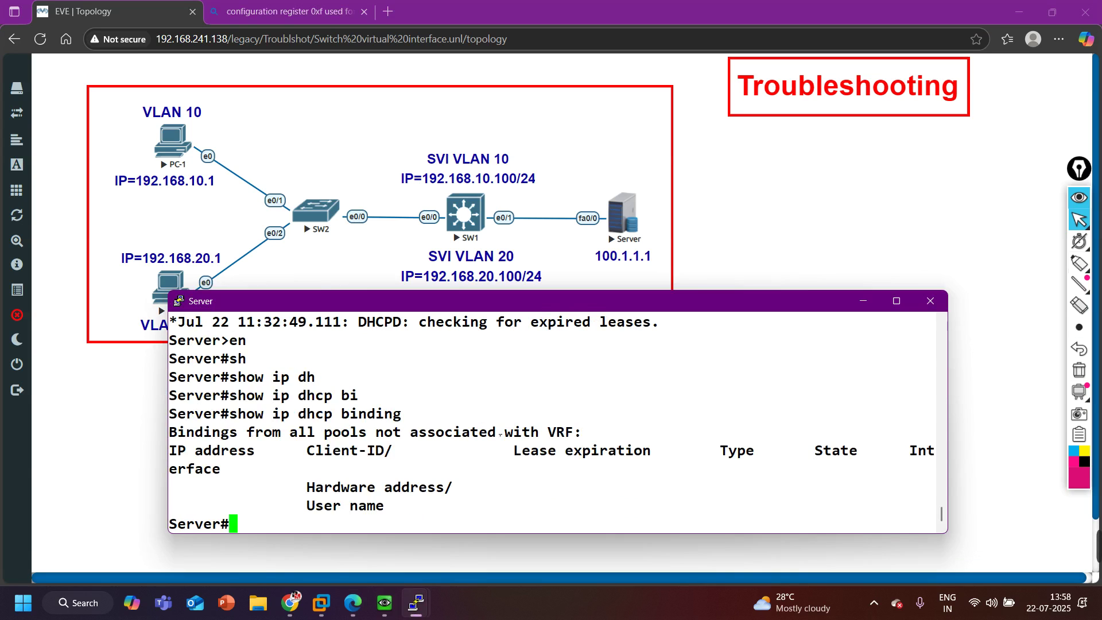
drag(256, 466, 675, 525)
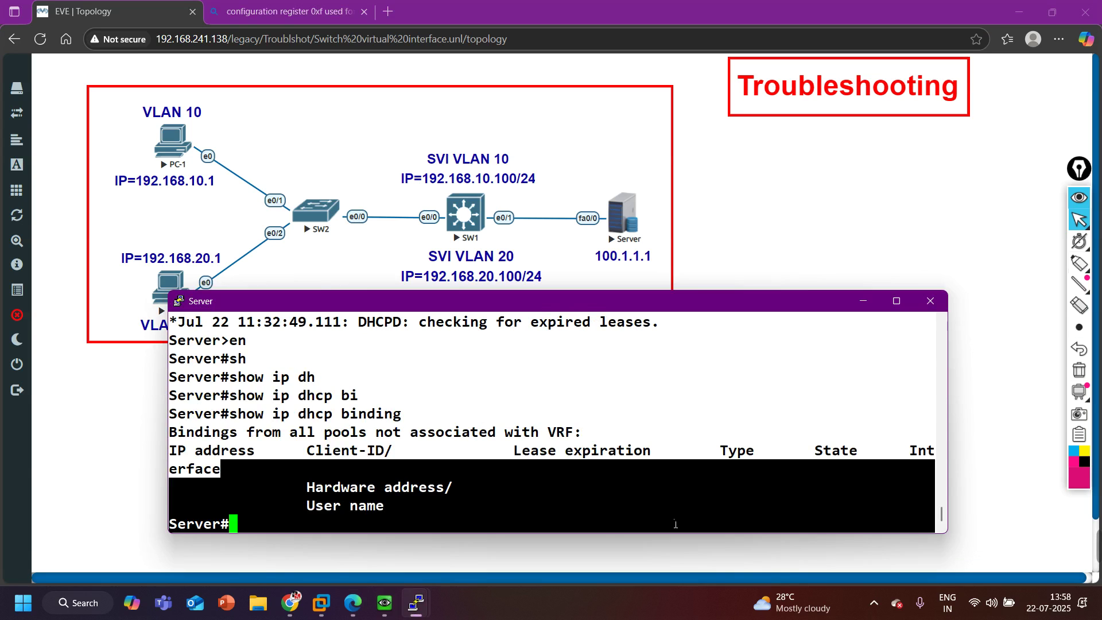
click(863, 301)
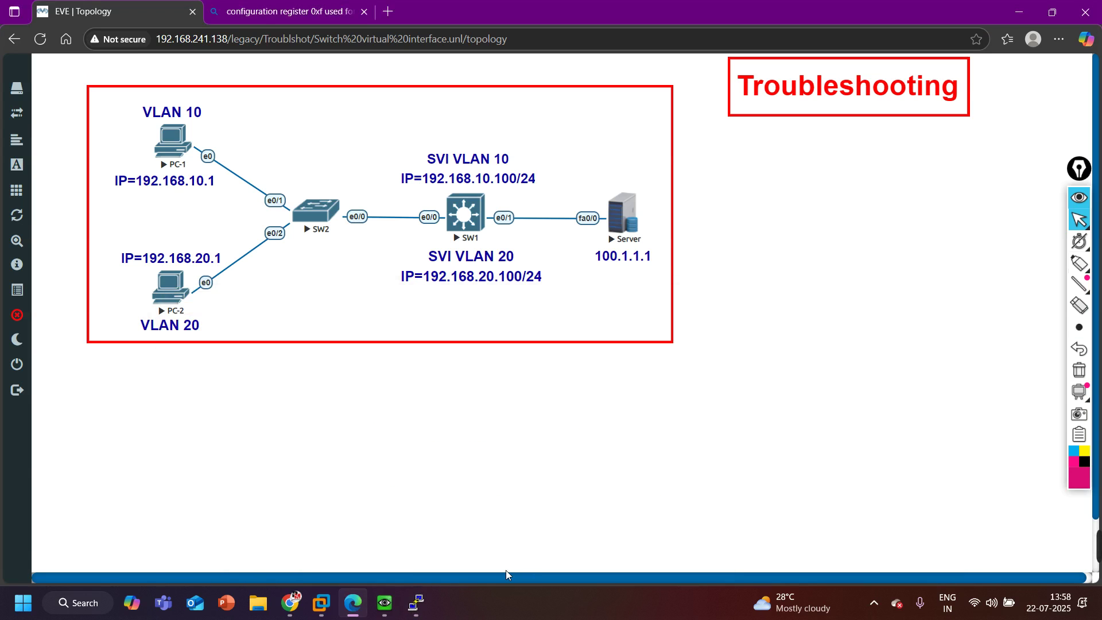
mouse_move(414, 612)
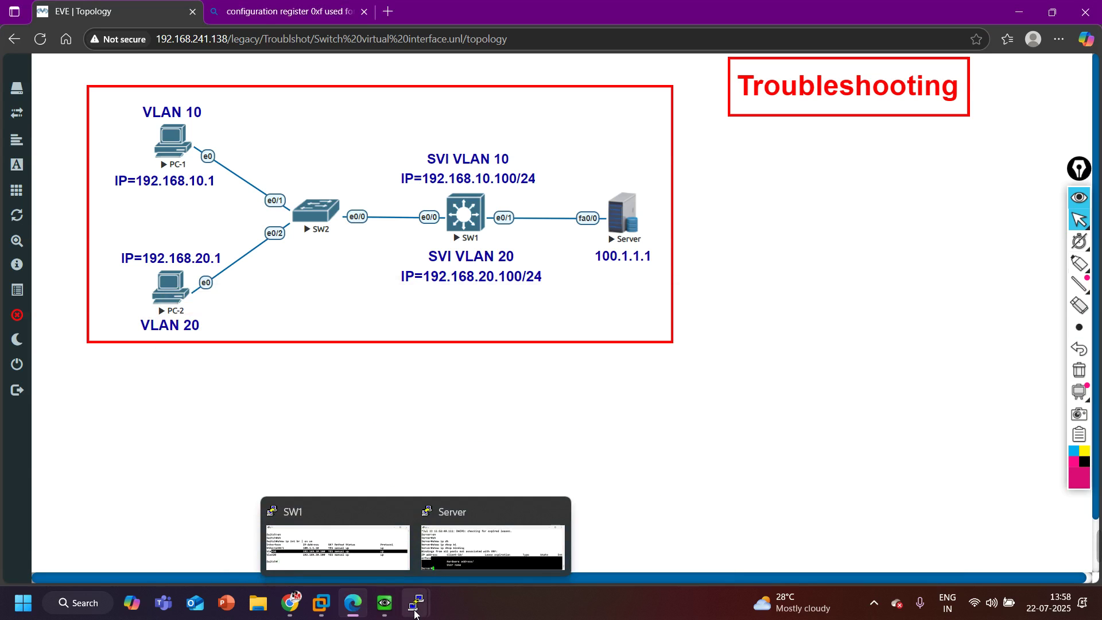
Open SW2's console, place its window below the topology, and enter privileged mode with en
click(316, 211)
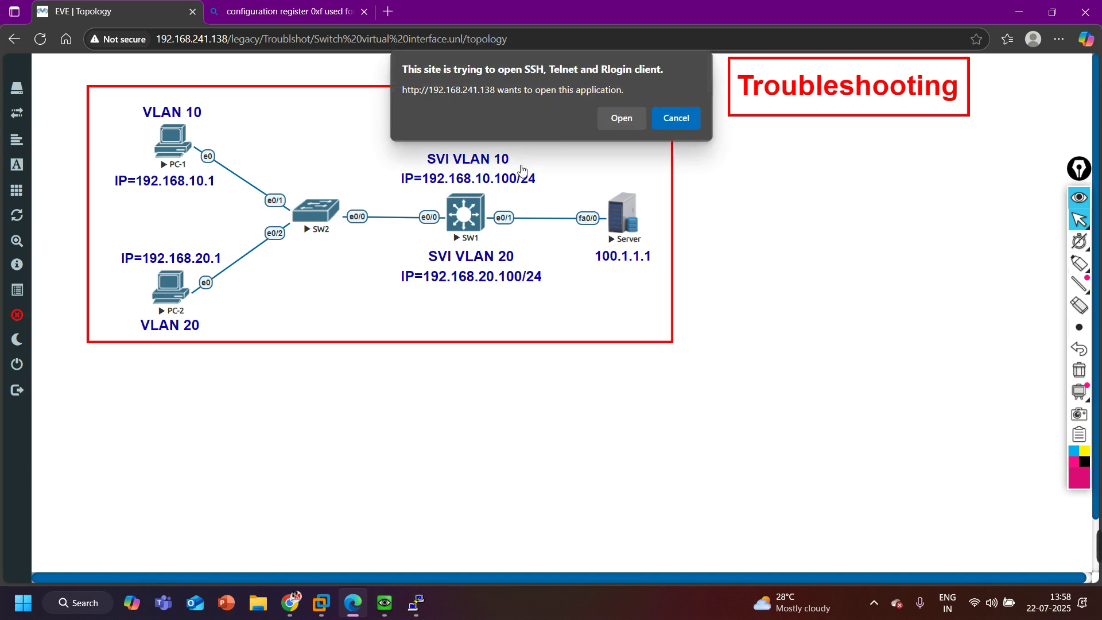
click(622, 118)
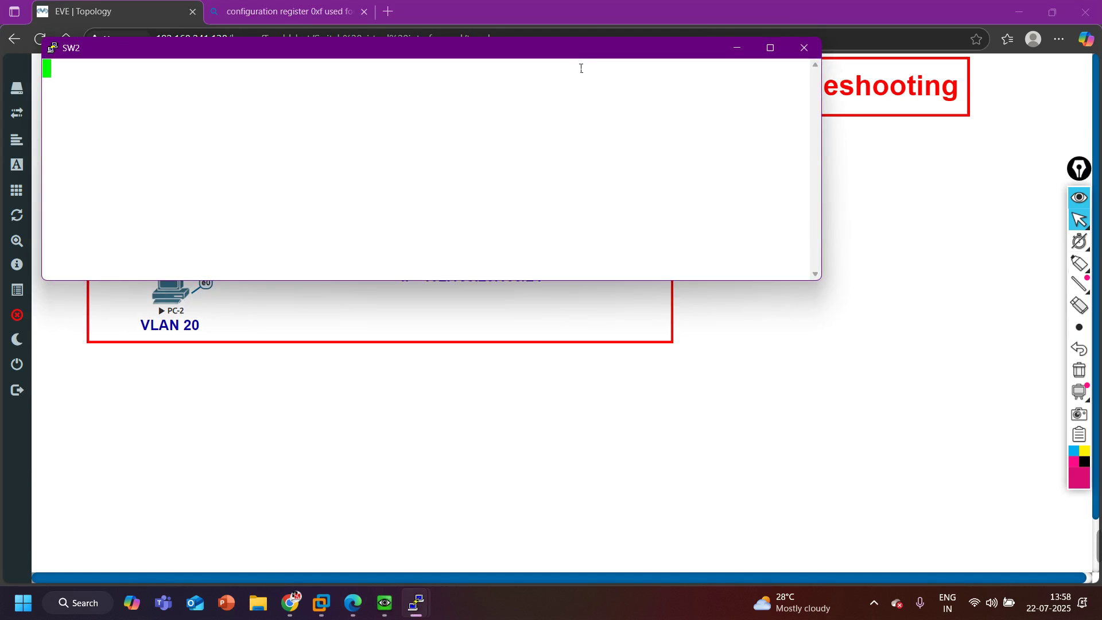
drag(572, 55, 674, 293)
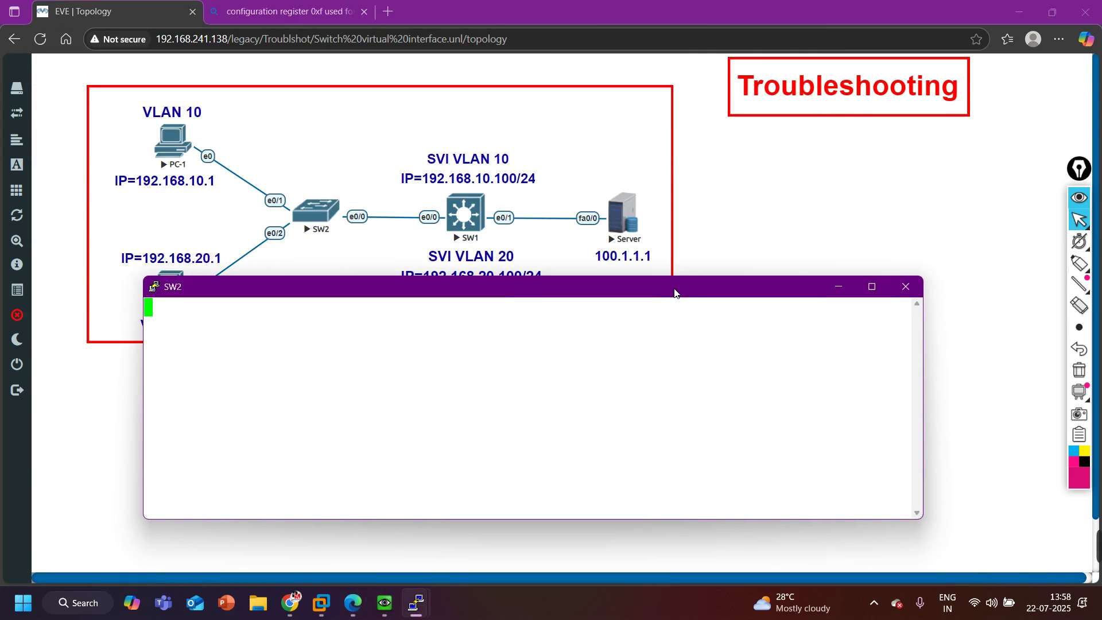
key(Return)
text(en)
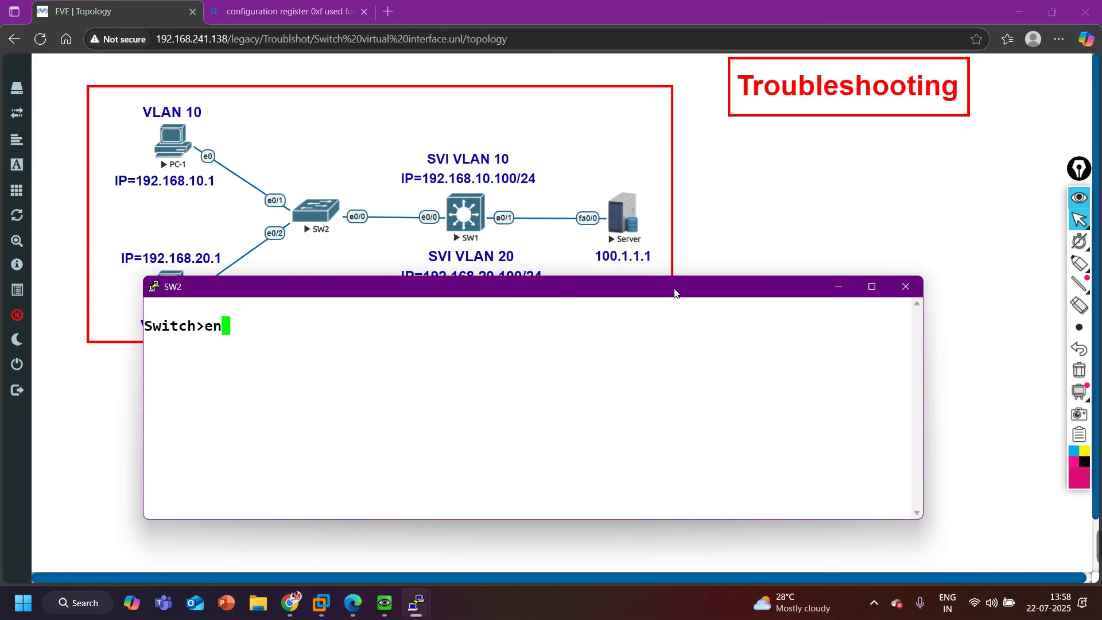
key(Return)
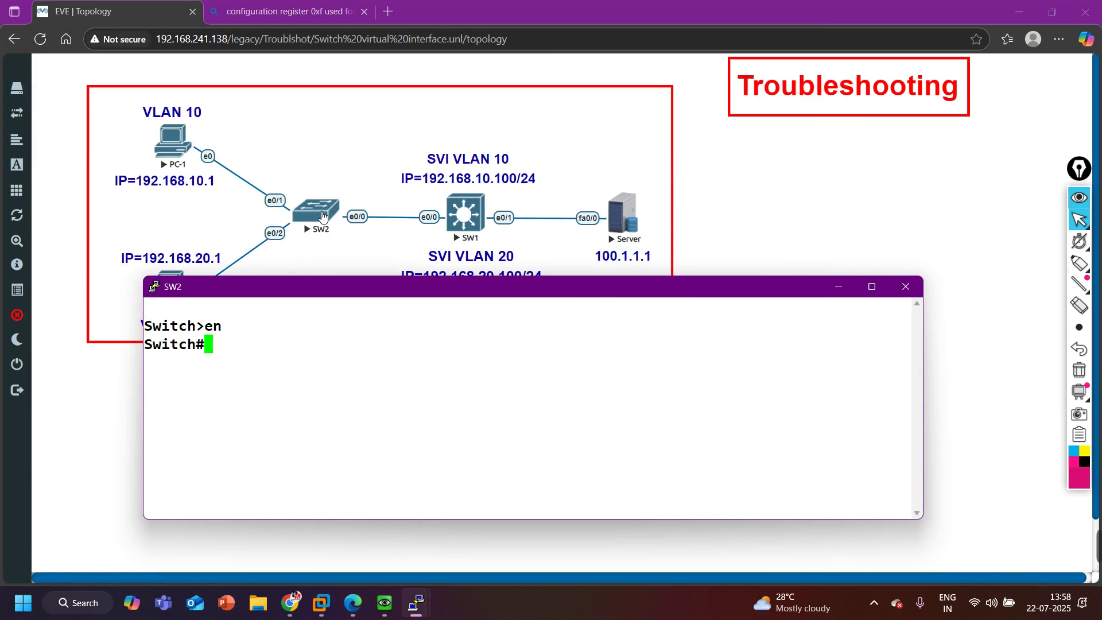
drag(367, 292, 369, 339)
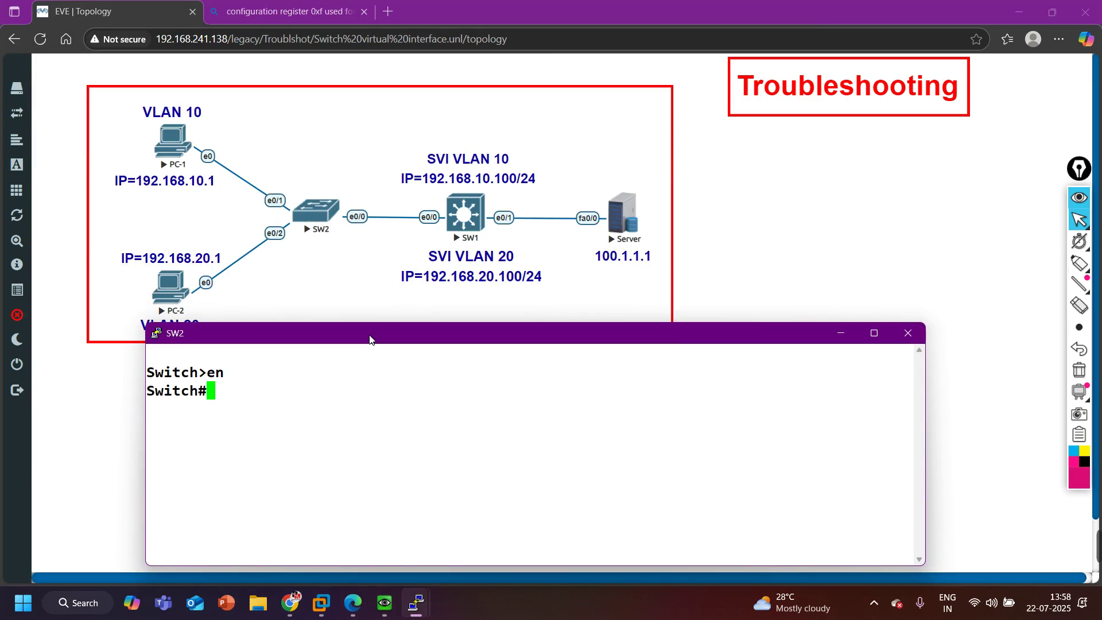
Underline SW2 and trace PC-1's link to port e0/1 with the pen, clear the marks, and return to the pointer
click(1087, 263)
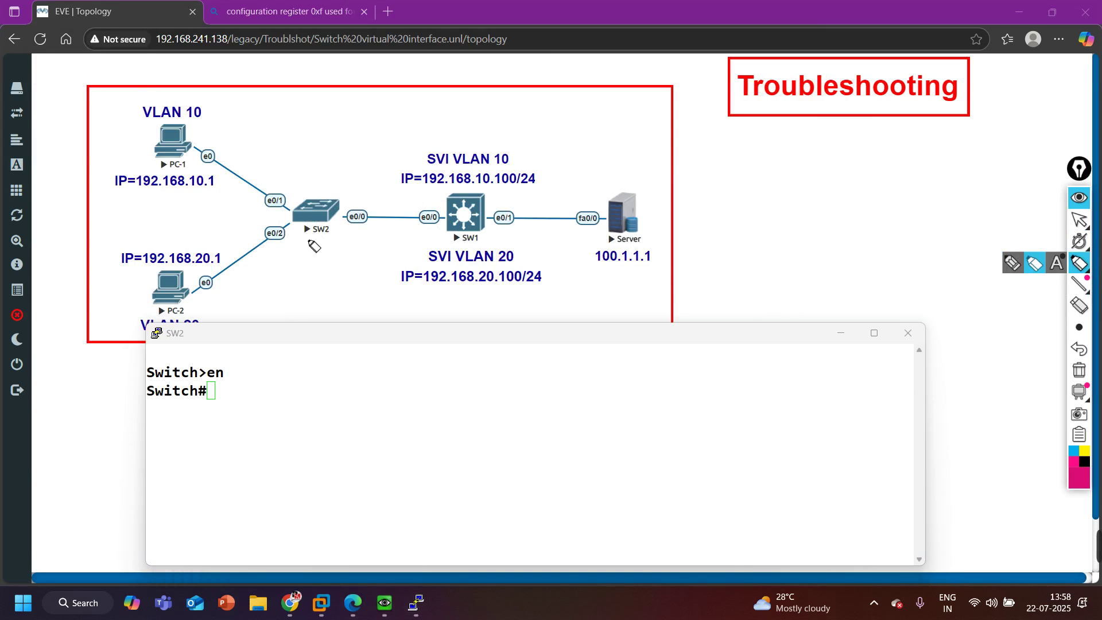
drag(307, 240, 344, 234)
mouse_move(183, 132)
mouse_down()
mouse_move(237, 139)
mouse_move(280, 192)
mouse_move(291, 185)
mouse_move(273, 178)
mouse_move(242, 202)
mouse_move(269, 217)
mouse_move(295, 188)
mouse_up()
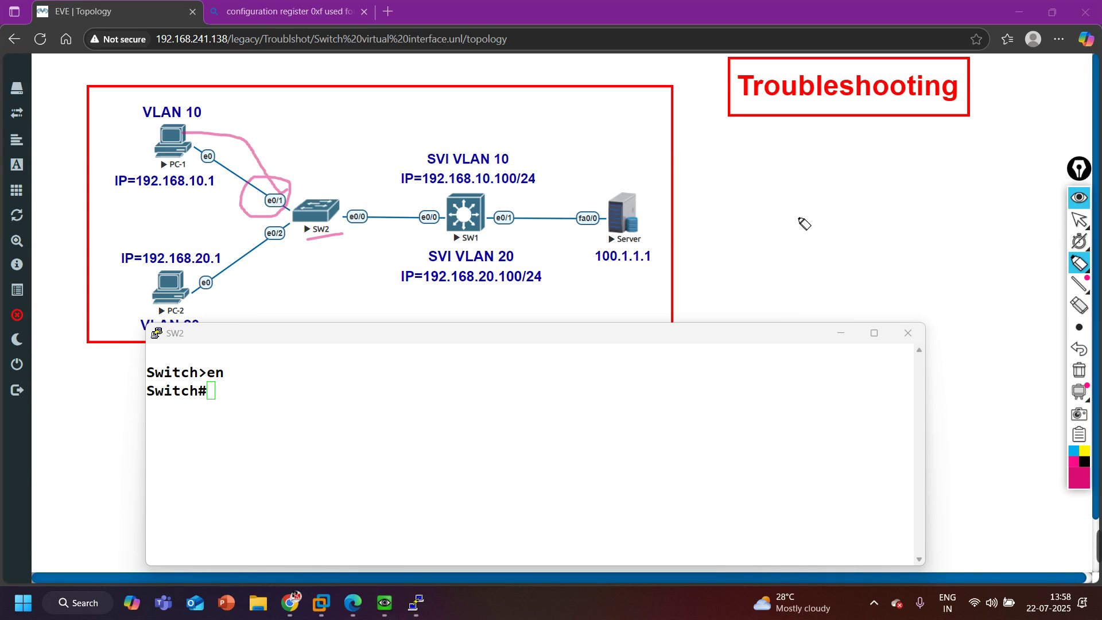
click(1079, 370)
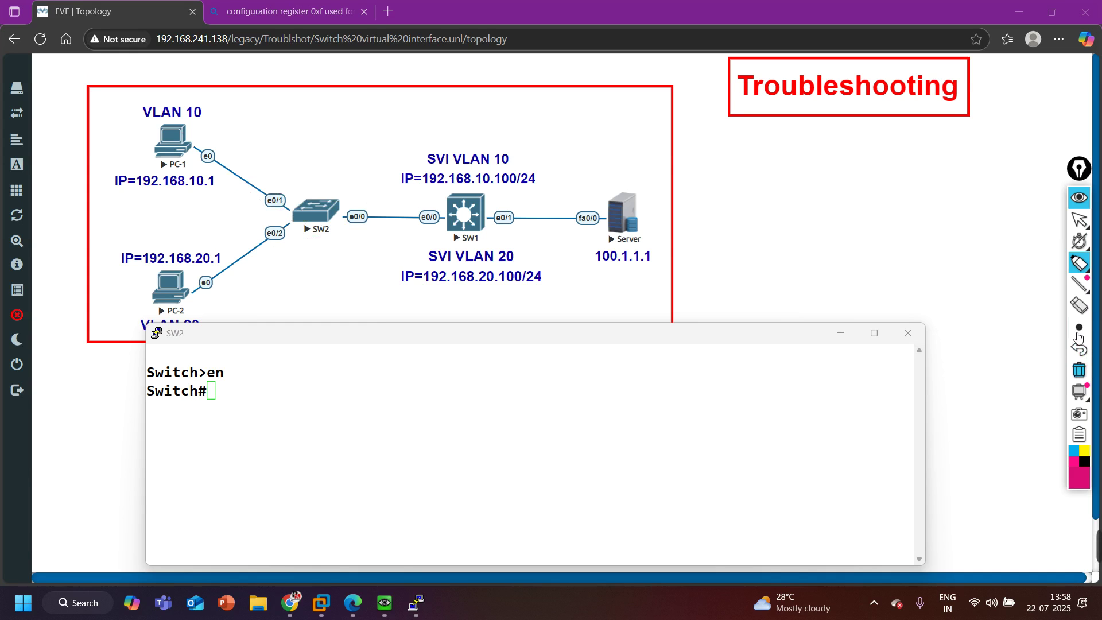
click(1081, 228)
Bring up PC-1's command prompt and display its full adapter details with ipconfig /all
click(385, 603)
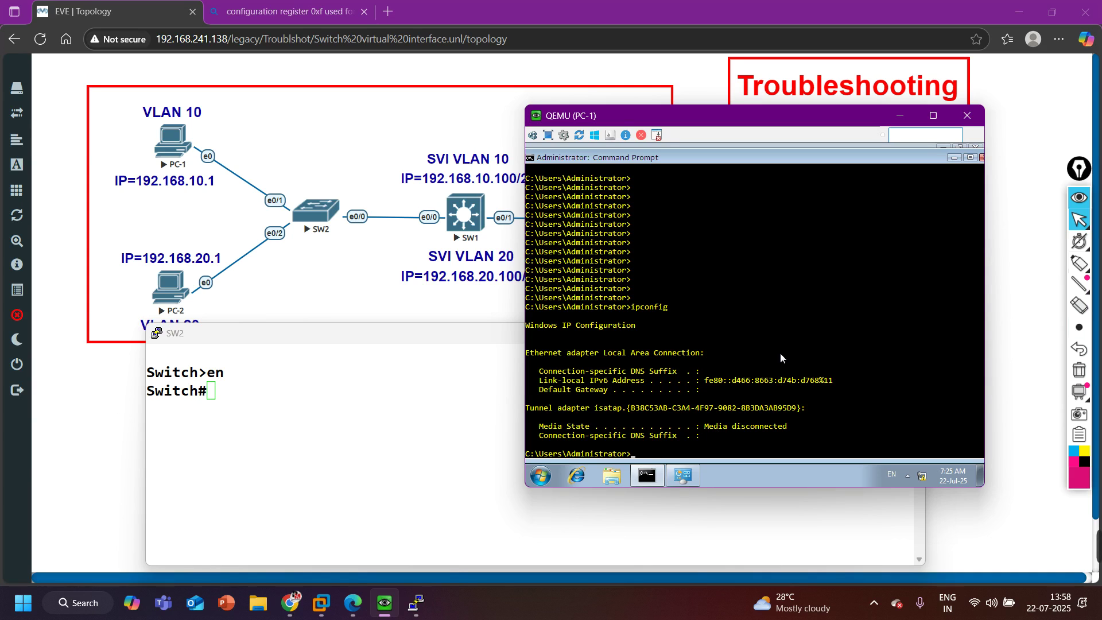
scroll(781, 356, down, 2)
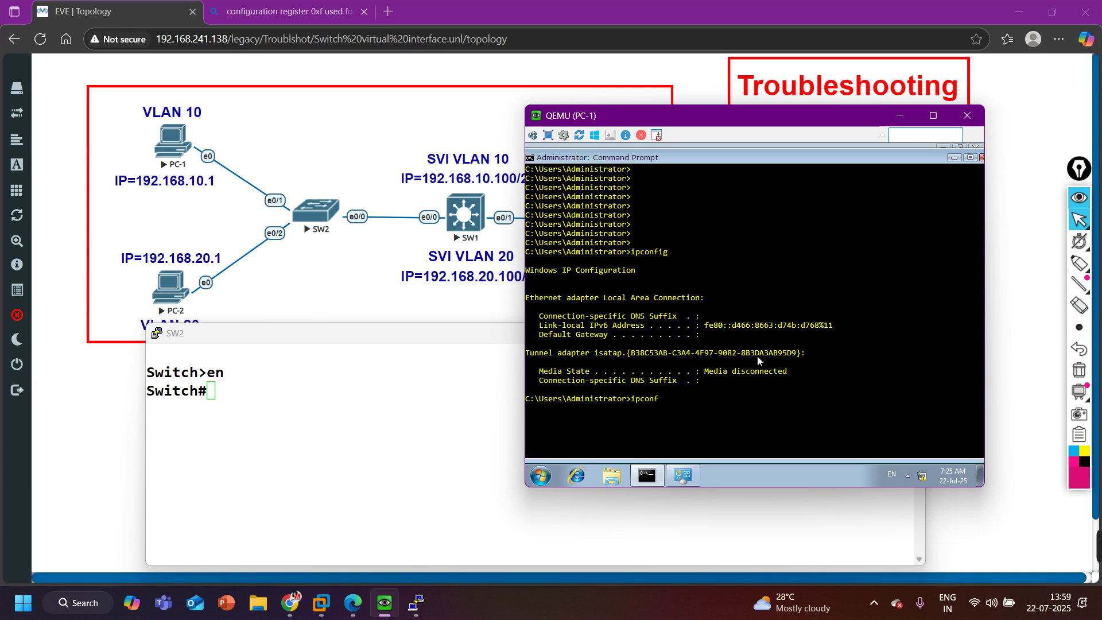
text(ig)
key(BackSpace)
text(/all)
key(Return)
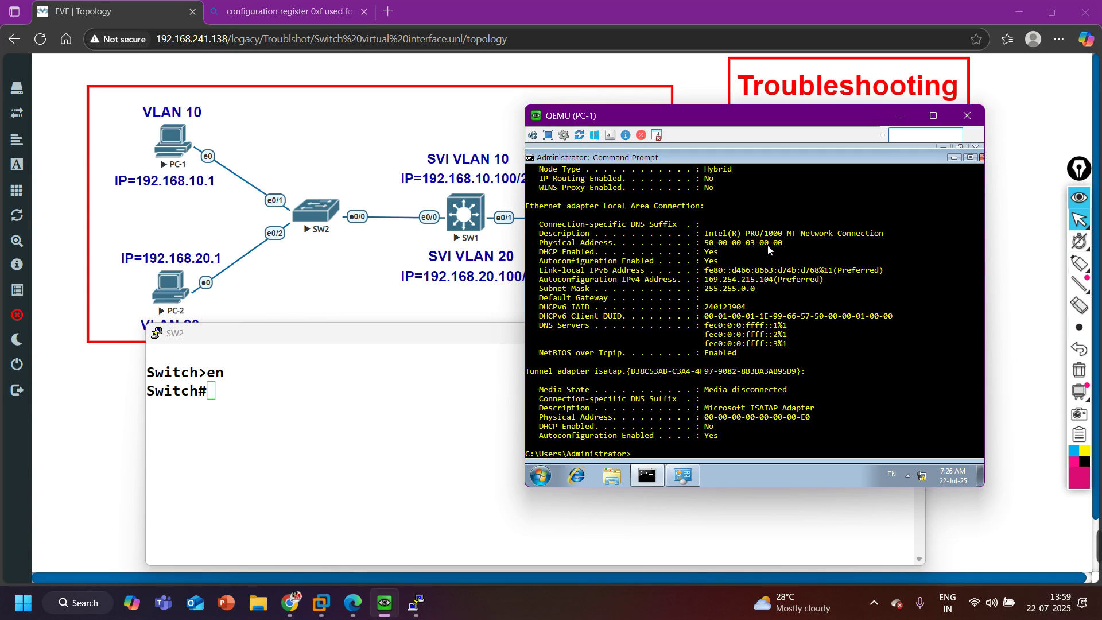
Return to SW2's console and display its MAC table with show mac address-table
click(330, 423)
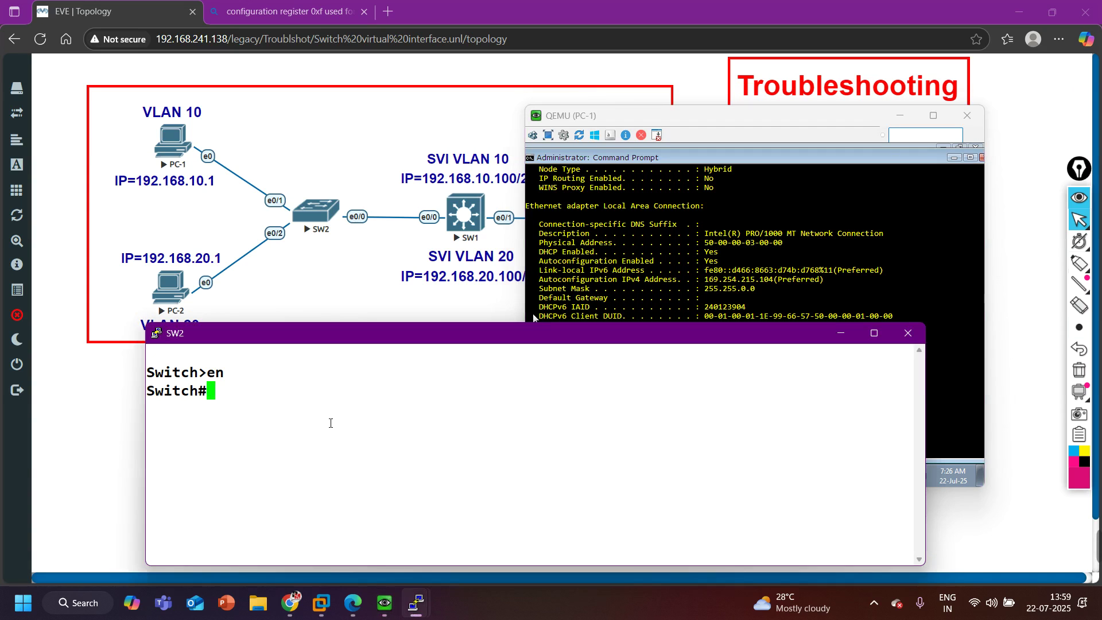
text(sh)
key(Tab)
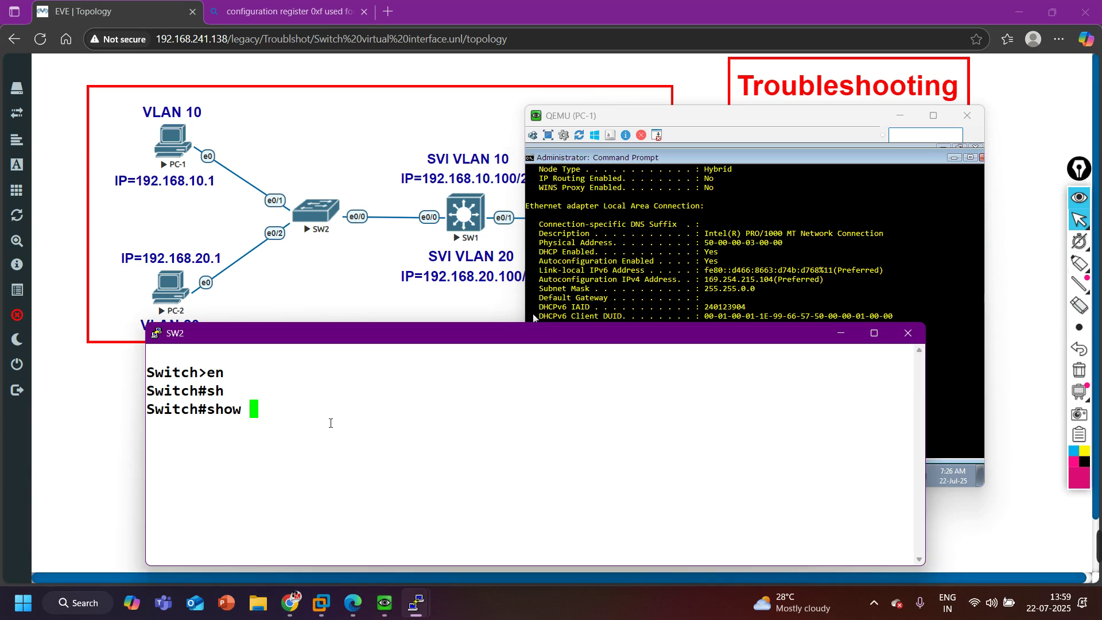
text(mac ad)
key(Tab)
key(Return)
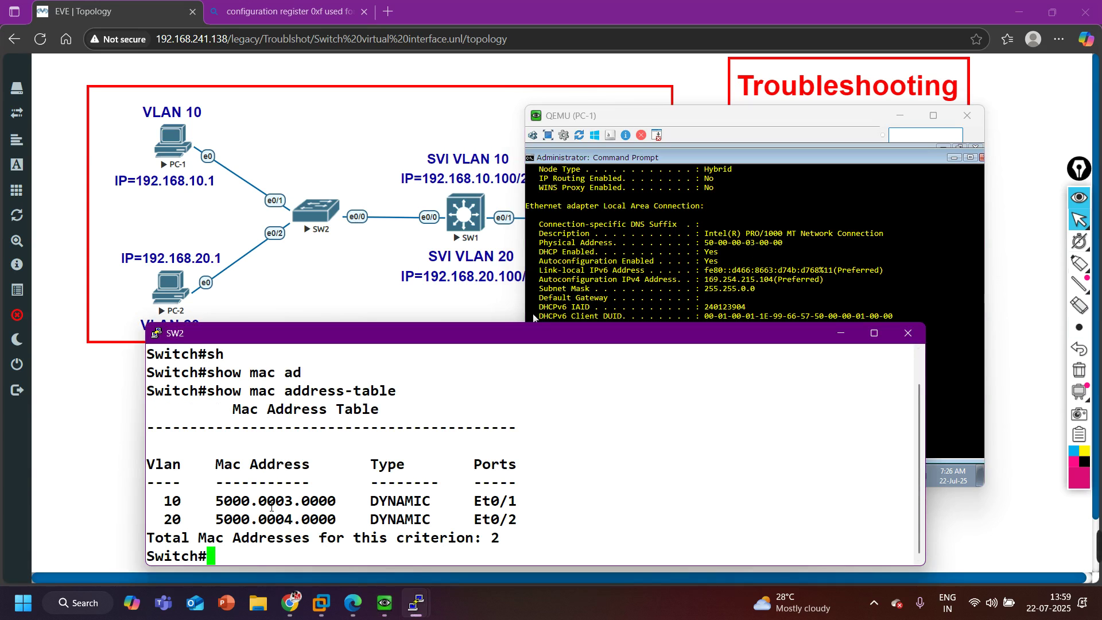
Highlight the VLAN 10 and VLAN 20 entries in SW2's MAC table, and minimize PC-1's console
drag(262, 503, 122, 508)
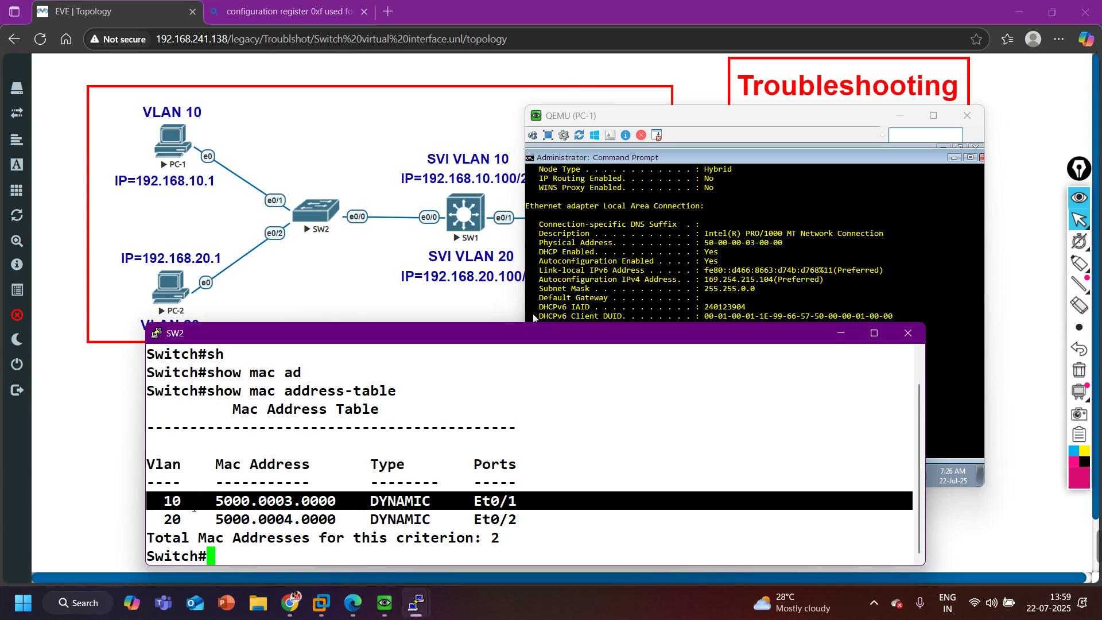
drag(194, 510, 543, 503)
click(362, 506)
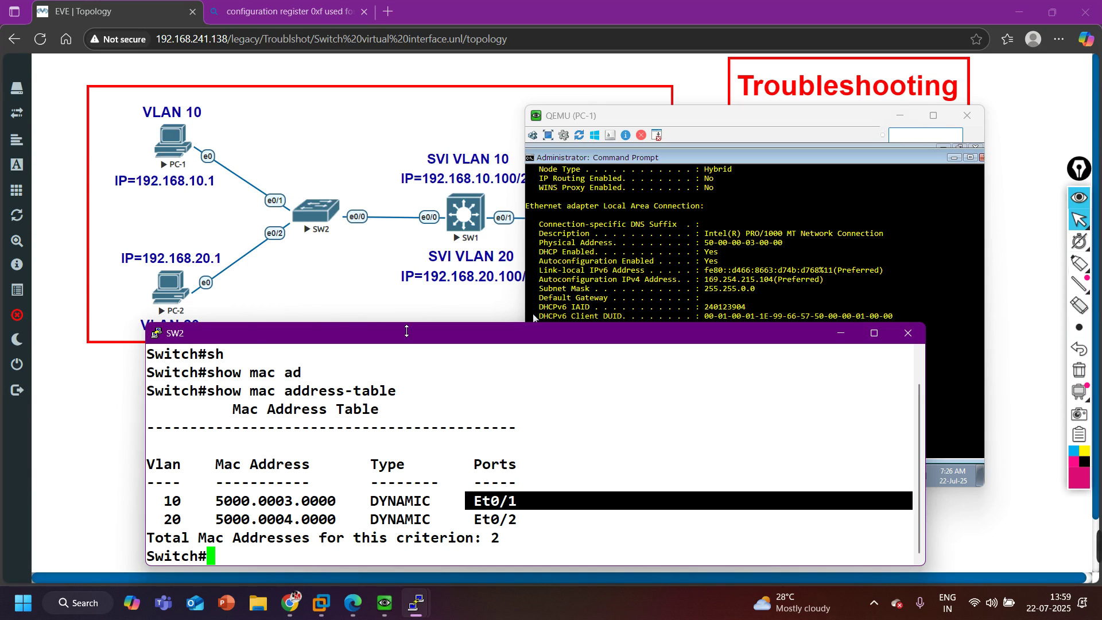
drag(165, 499, 525, 531)
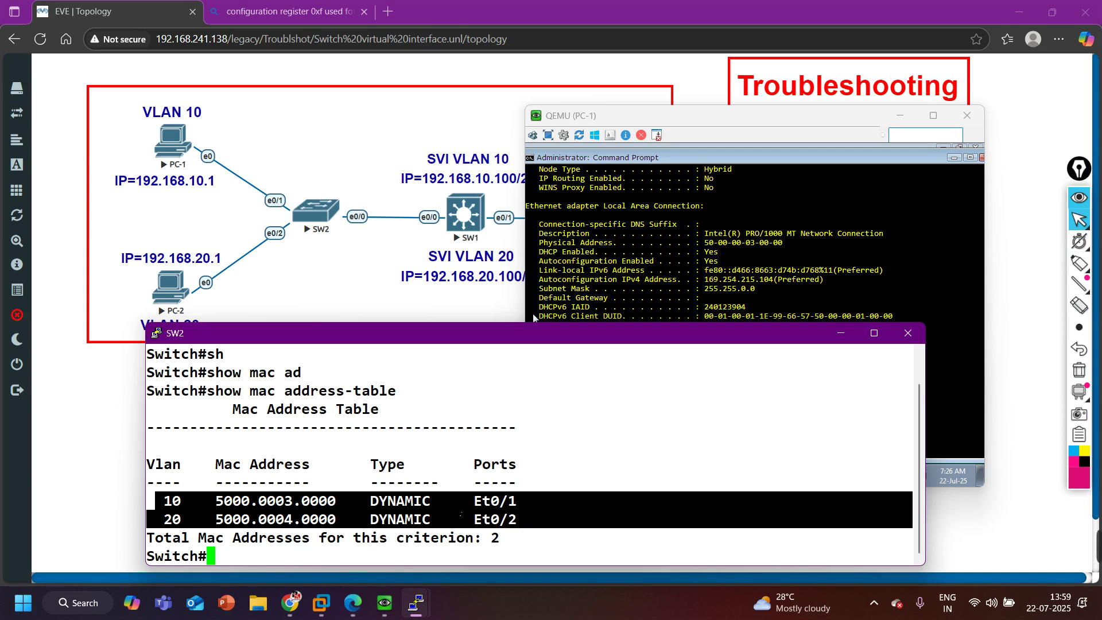
drag(525, 513, 165, 513)
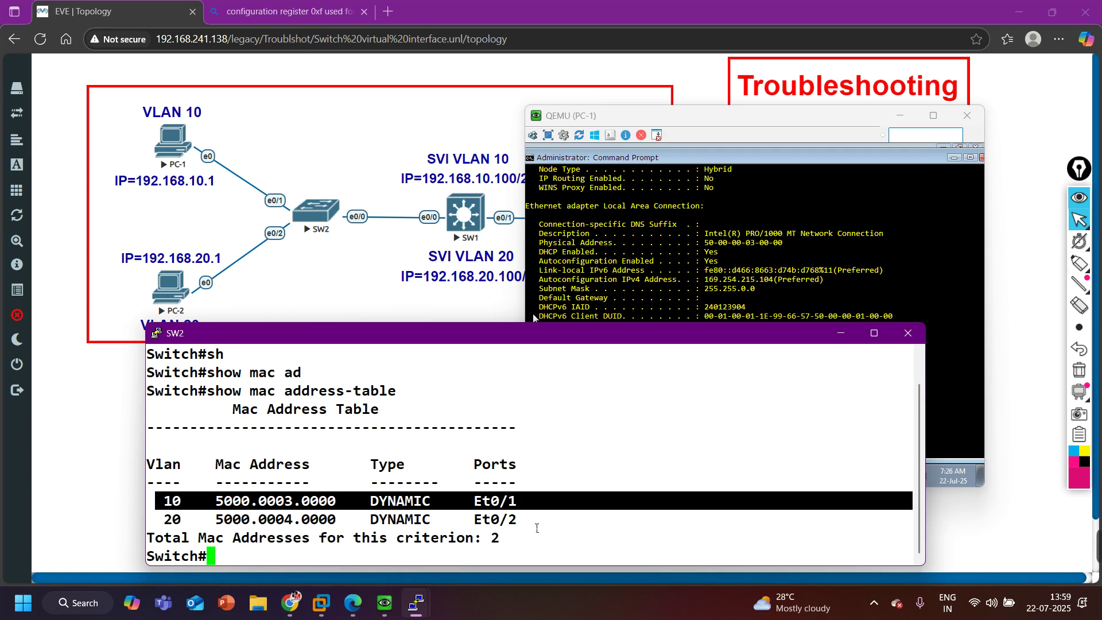
drag(537, 528, 170, 520)
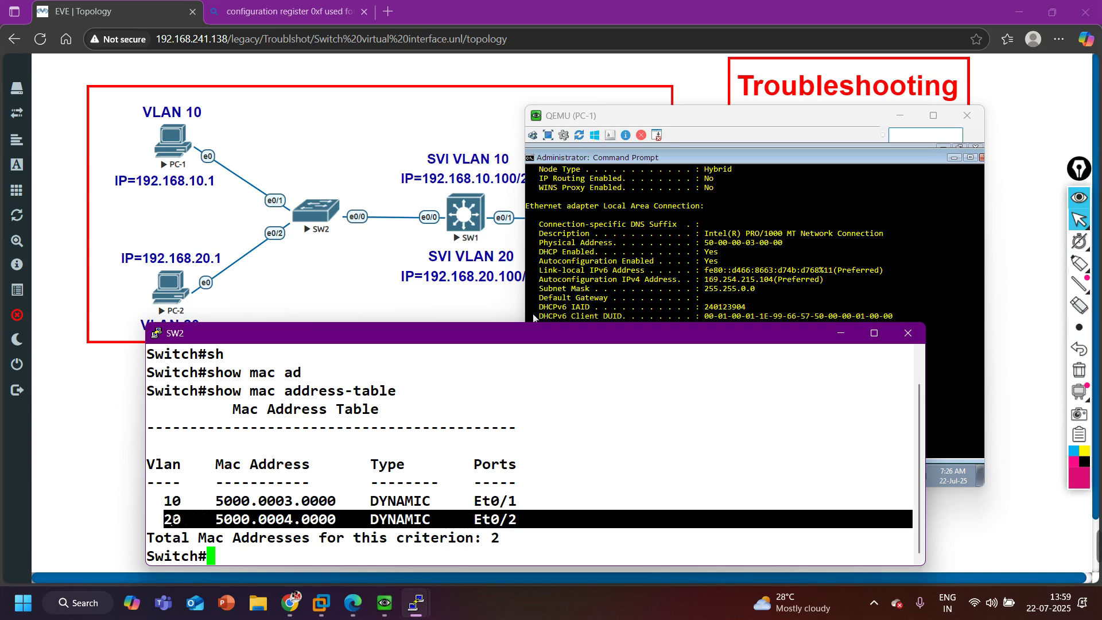
drag(168, 520, 156, 521)
click(905, 119)
click(900, 116)
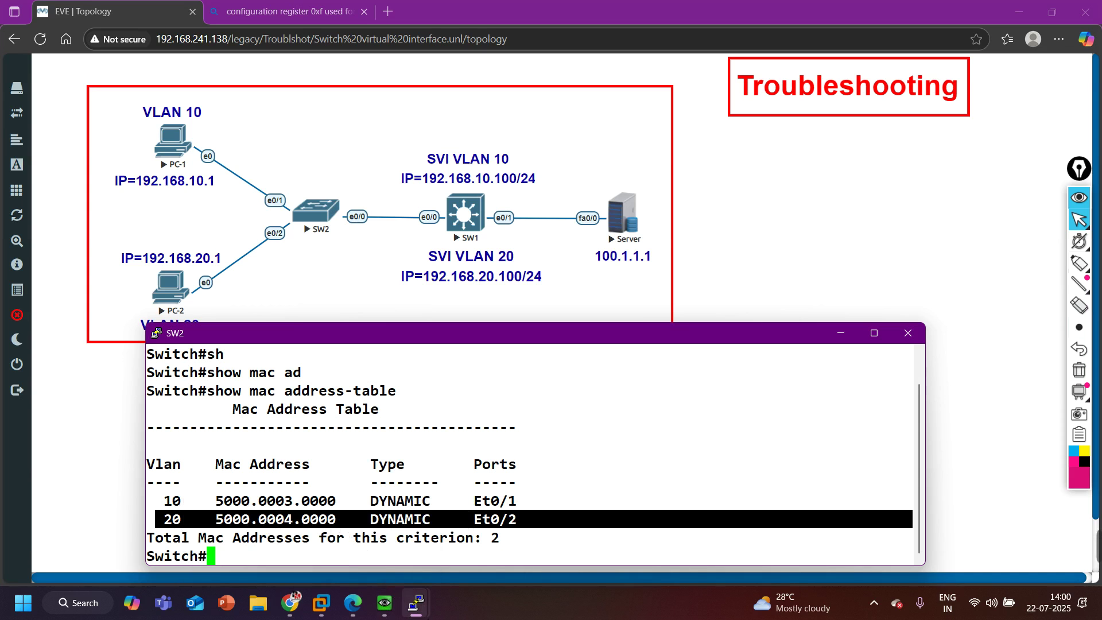
Ping 192.168.10.5 from SW1's console and minimize that console
mouse_move(416, 603)
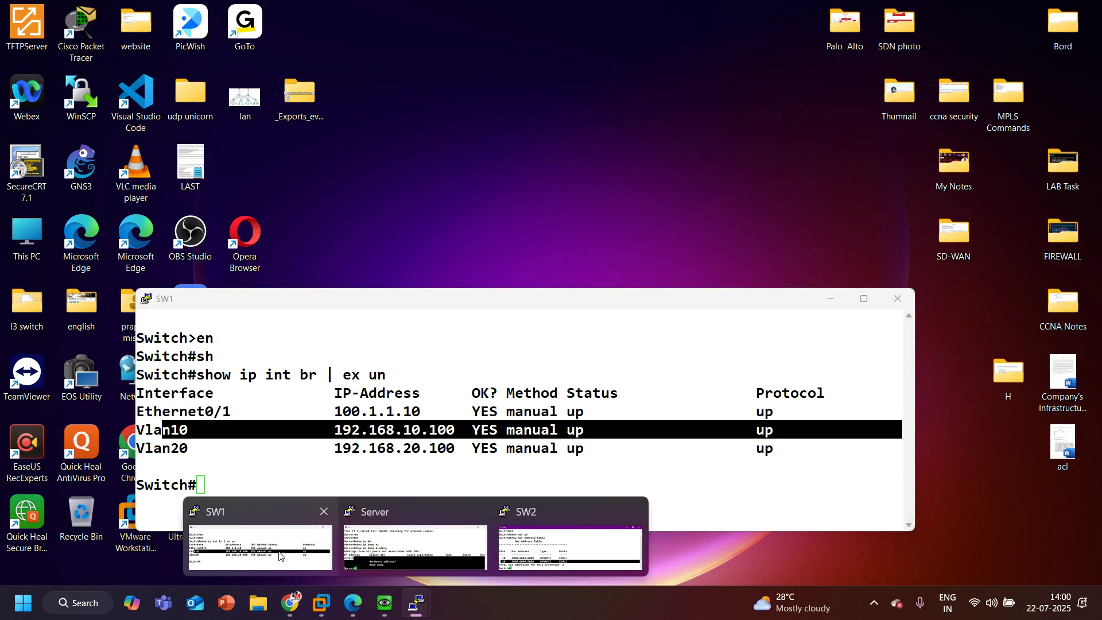
click(280, 555)
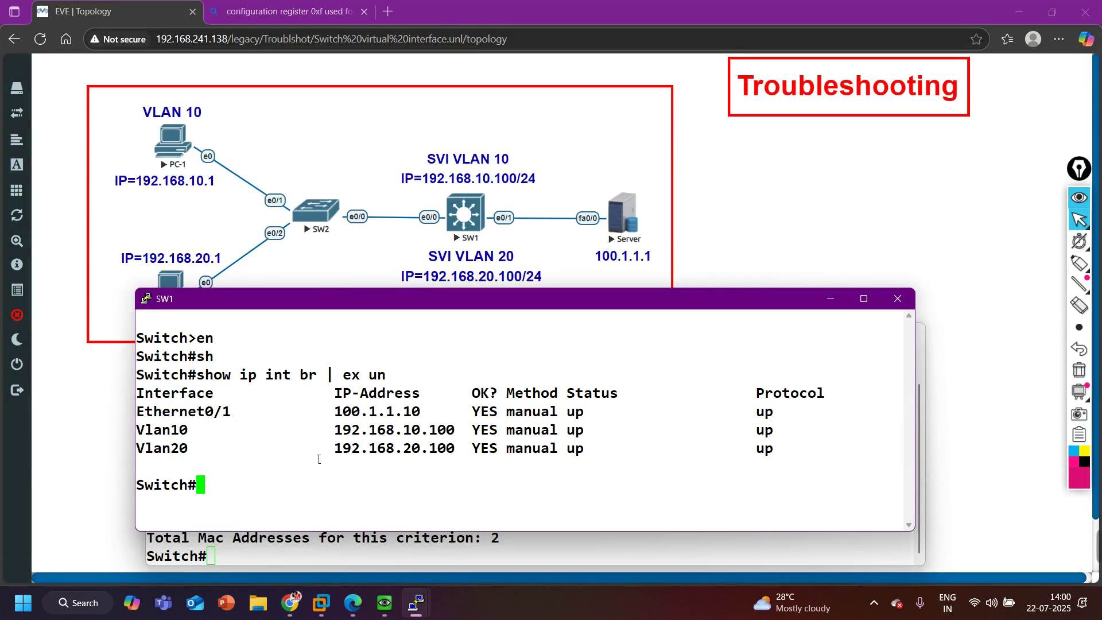
text(ping 192.)
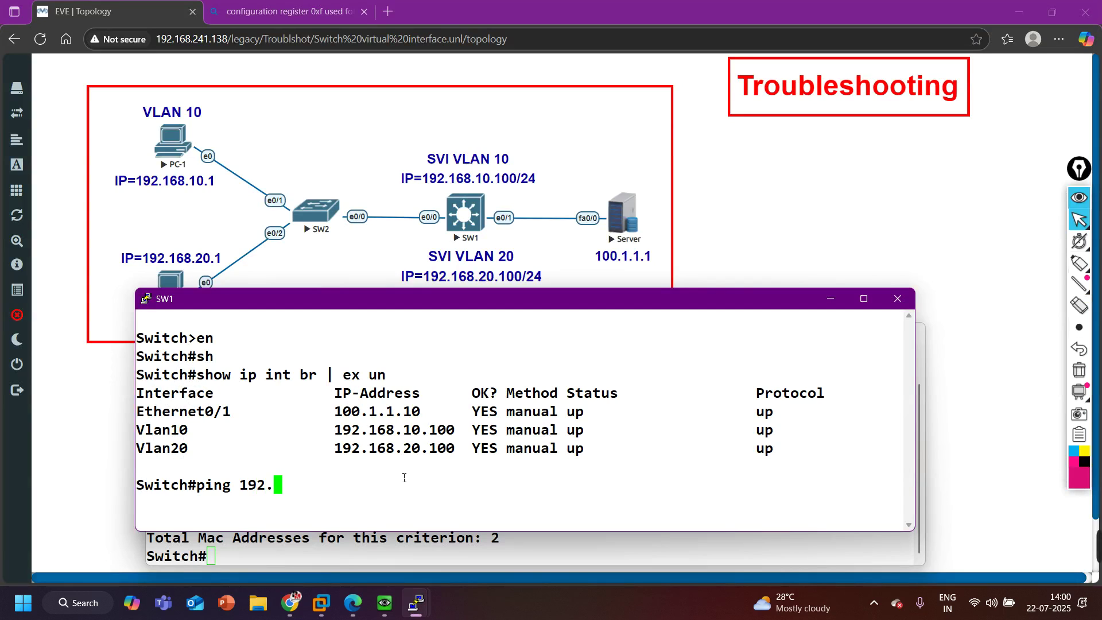
text(168.10.5)
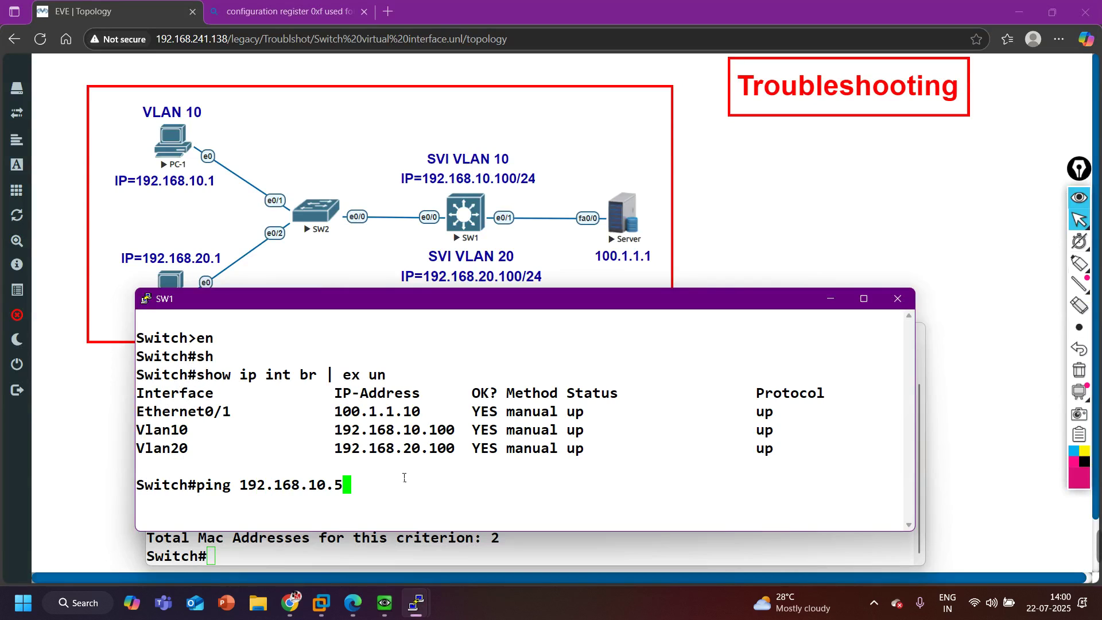
key(Return)
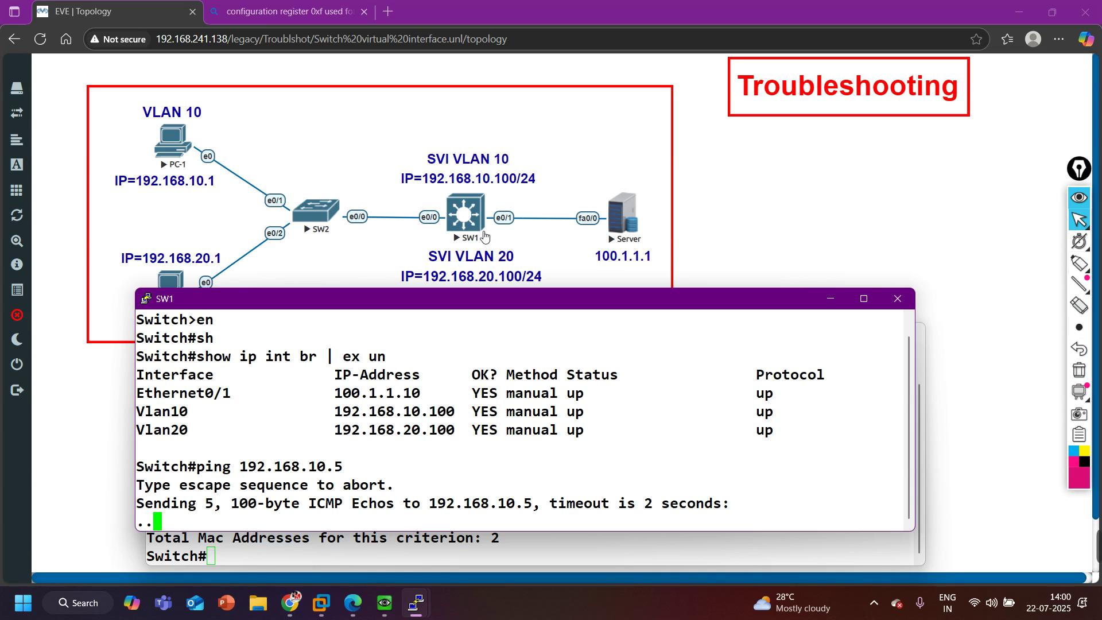
click(830, 299)
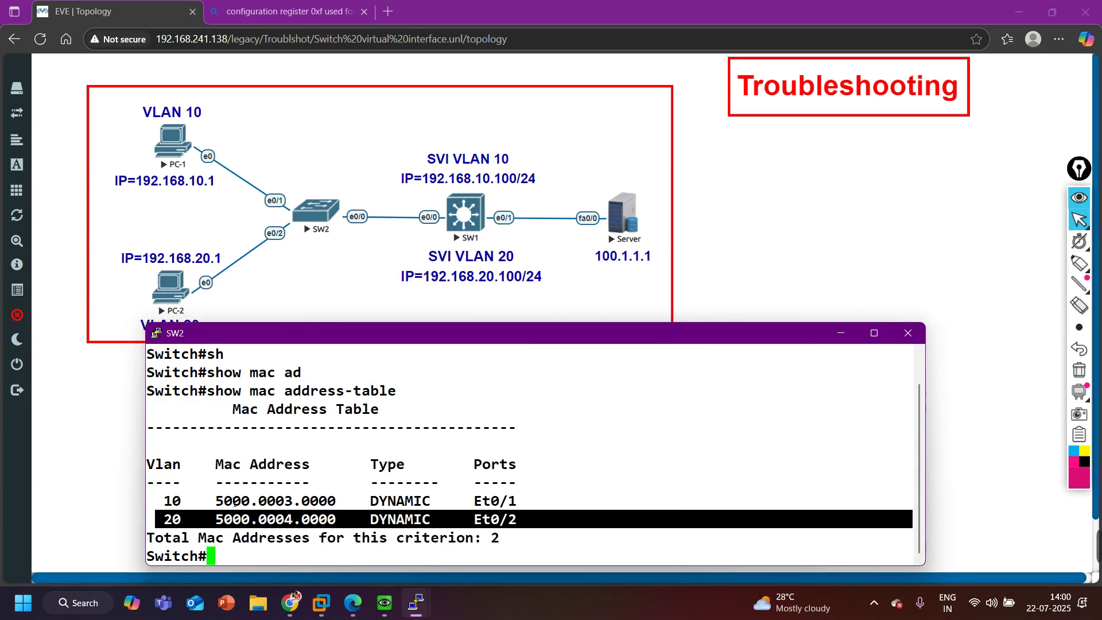
Rerun show mac address-table on SW2 and highlight both of its entries
click(234, 504)
key(Return)
key(Up)
key(Return)
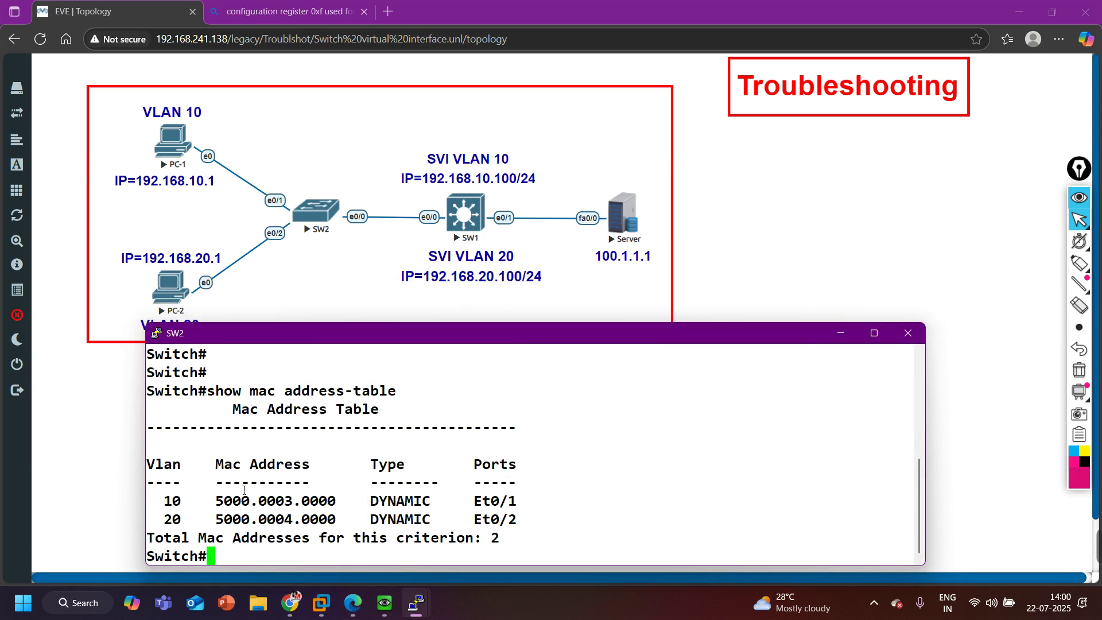
drag(155, 501, 558, 528)
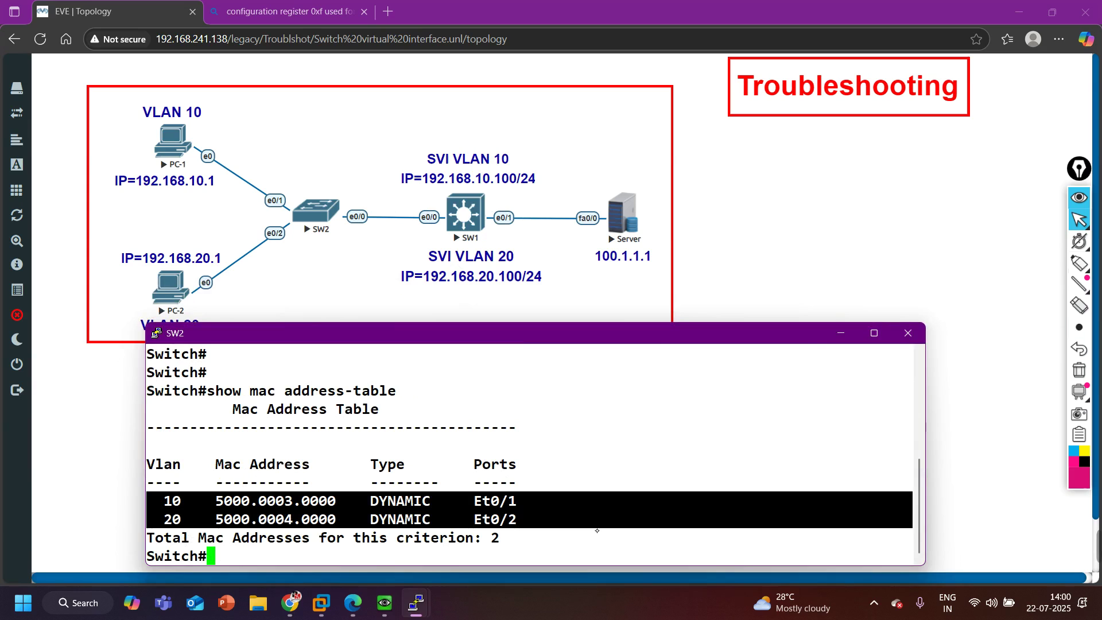
Mark SW2 and circle and cross out its e0/0 uplink with the pen, clear the marks, and return to the pointer
click(1079, 263)
mouse_move(366, 201)
mouse_down()
mouse_move(367, 232)
mouse_move(353, 200)
mouse_up()
mouse_move(292, 247)
mouse_down()
mouse_move(326, 247)
mouse_move(295, 248)
mouse_up()
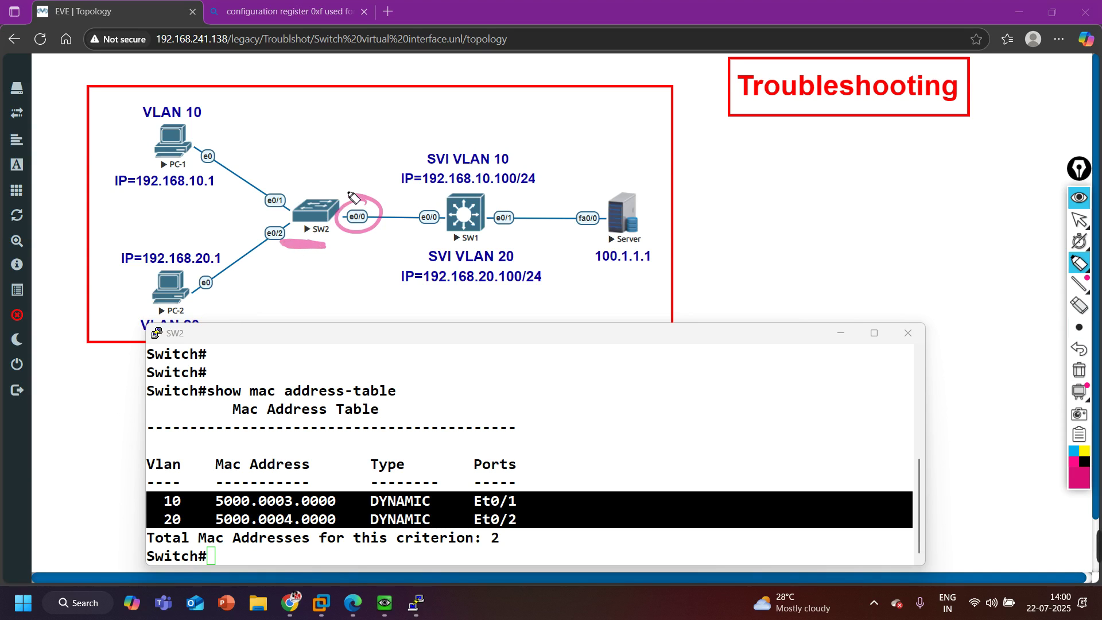
mouse_move(354, 198)
mouse_down()
mouse_move(329, 188)
mouse_move(356, 227)
mouse_up()
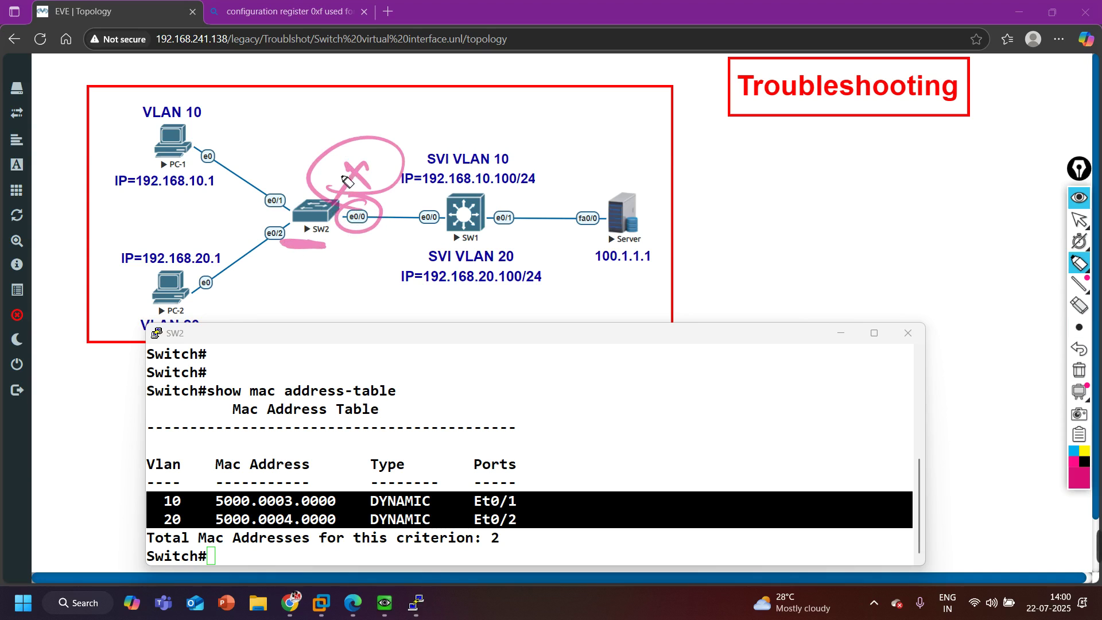
click(1085, 368)
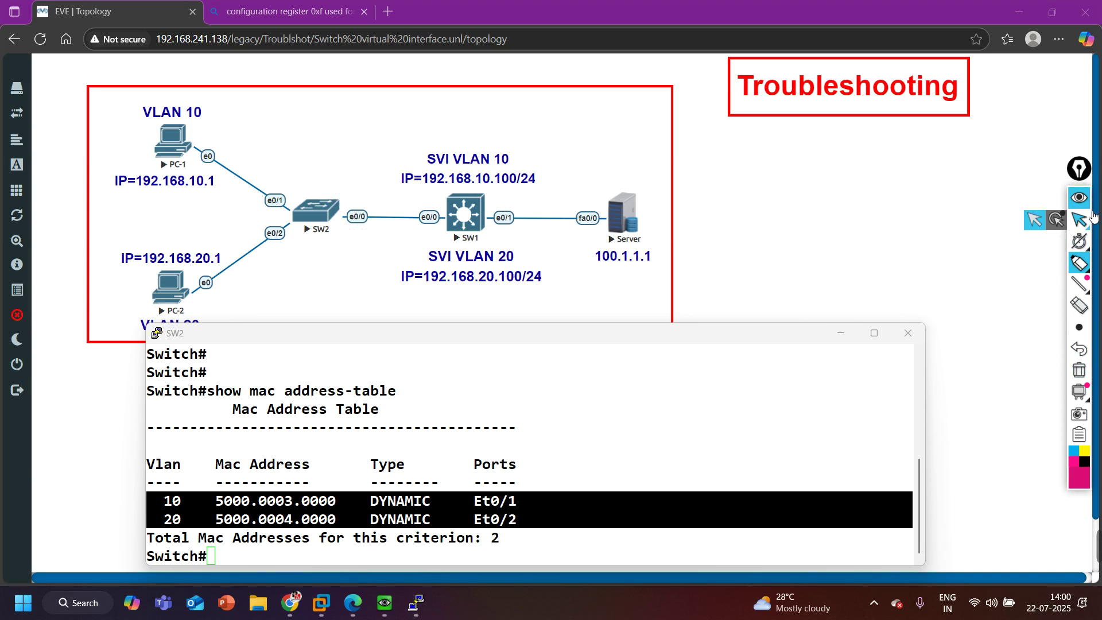
click(1080, 220)
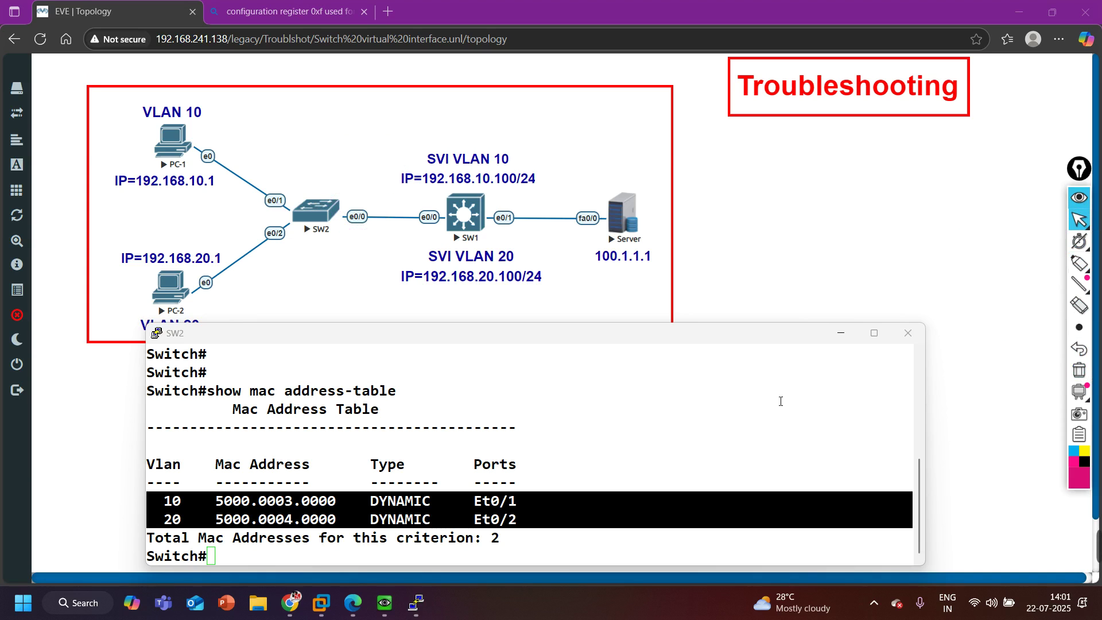
Query SW2's uplink port status with show int status | in e0/0
click(455, 494)
key(Return)
key(Return)
text(sh)
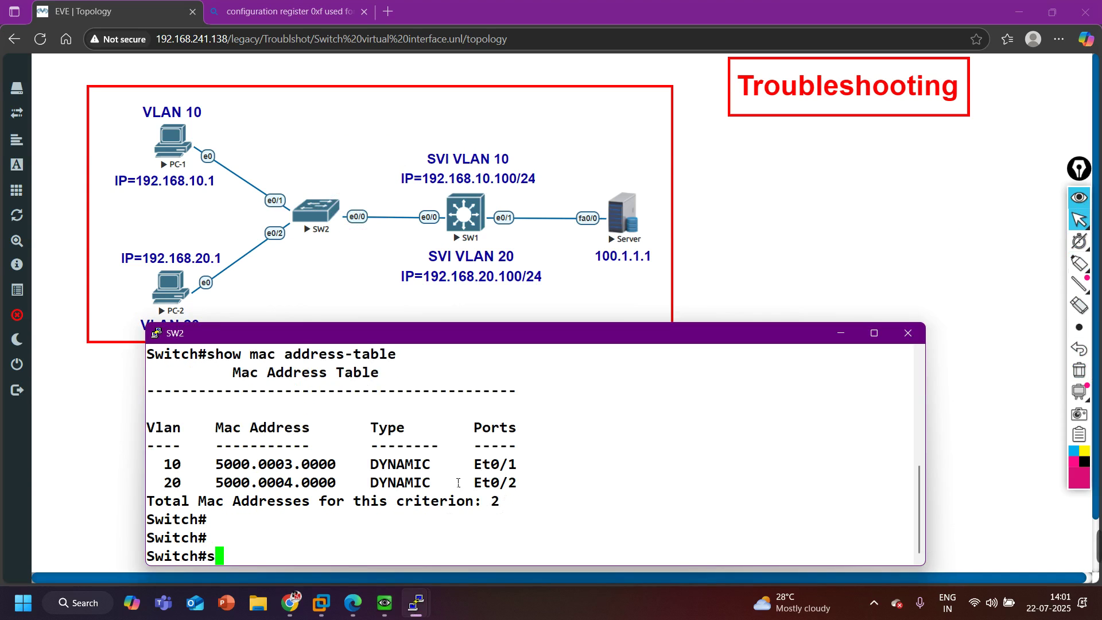
key(Tab)
text(int st)
key(Tab)
text(at)
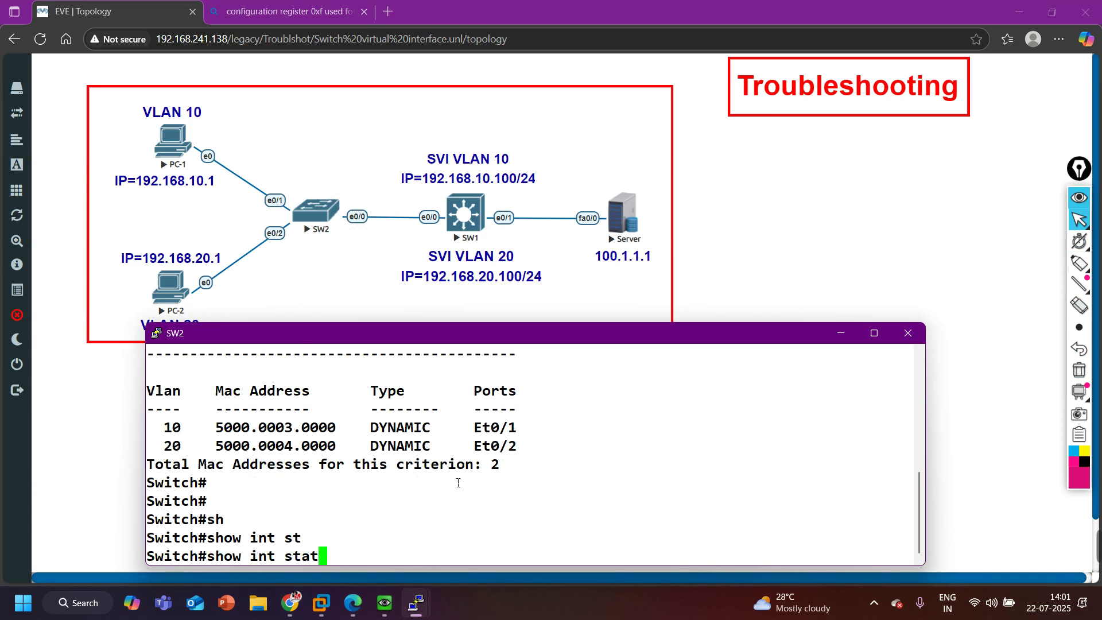
text(u)
key(Tab)
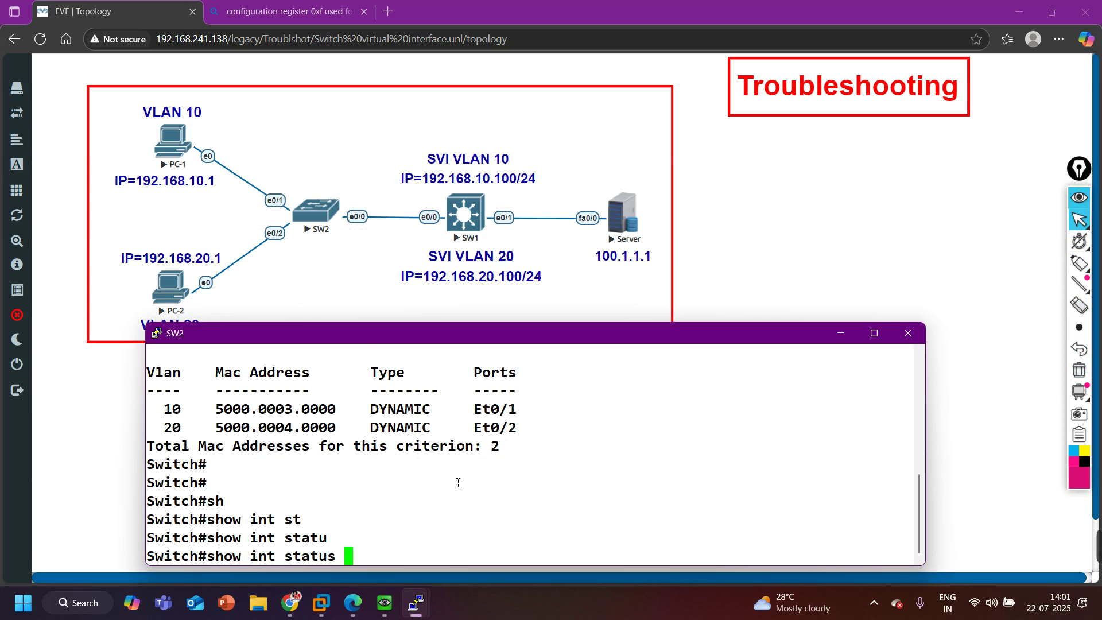
text(| in e0/0)
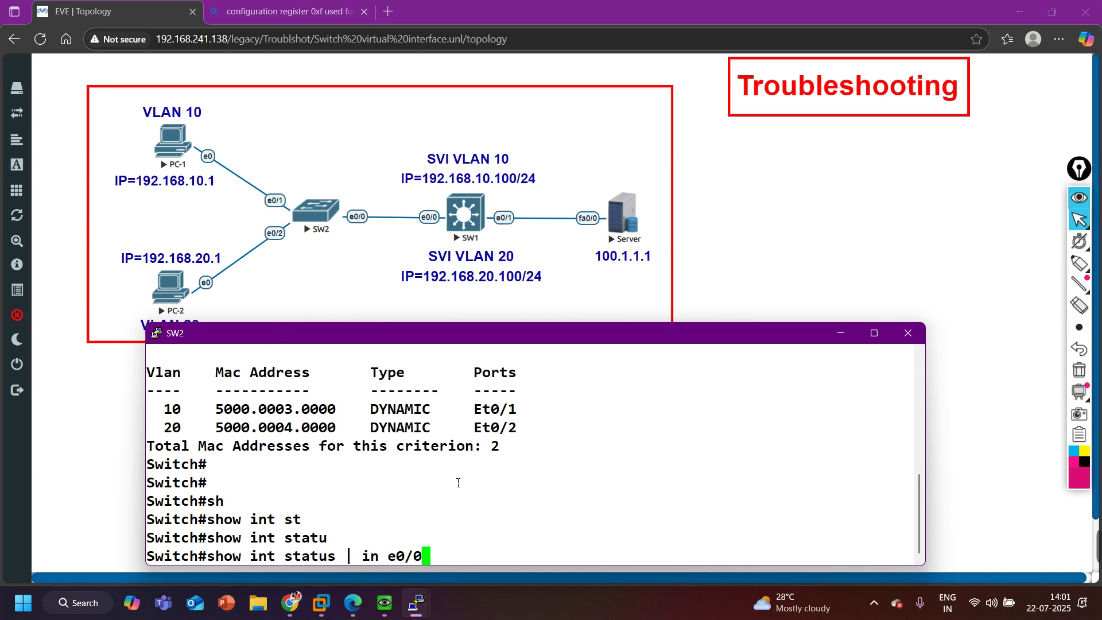
key(Return)
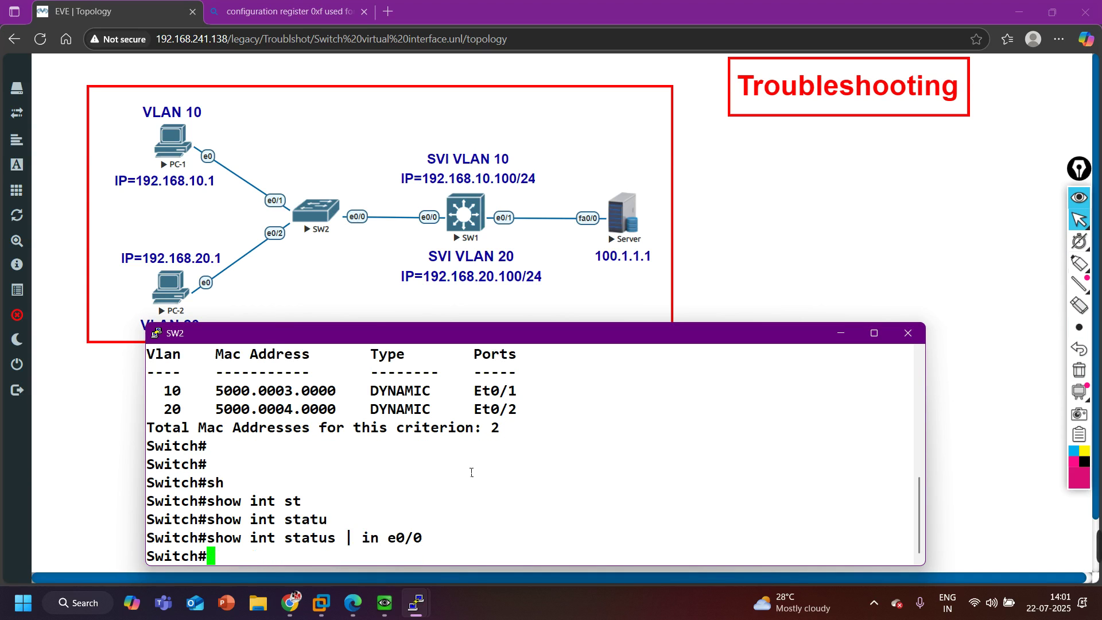
Rerun SW2's interface status query filtered on 0/0 and highlight the port's status, VLAN and duplex values
key(Up)
key(BackSpace)
key(BackSpace)
key(BackSpace)
key(BackSpace)
text(0)
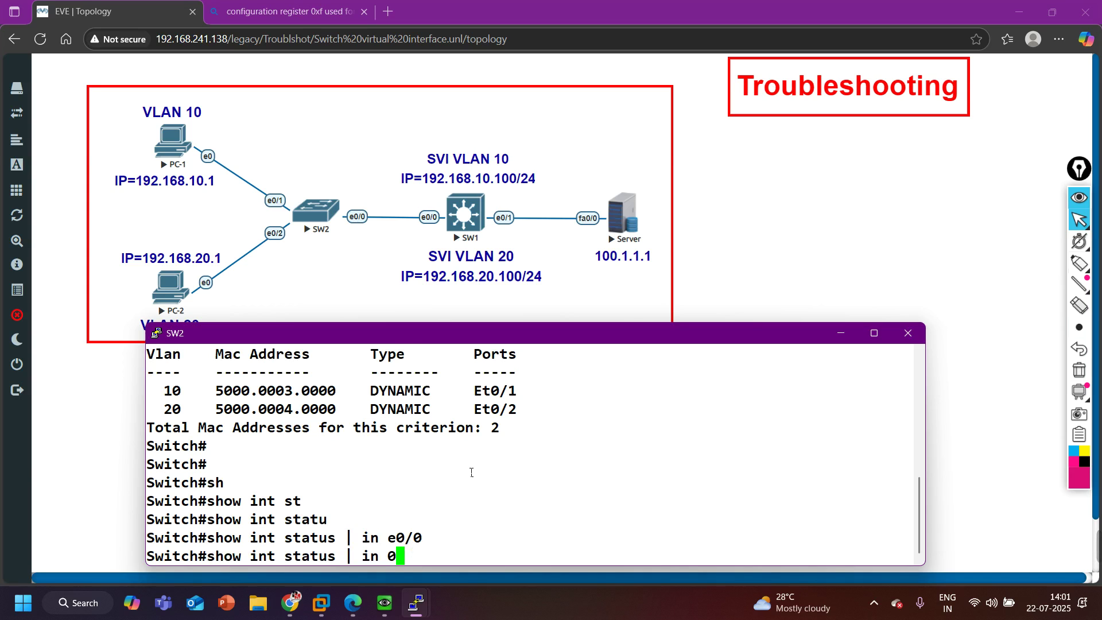
text(/0)
key(Return)
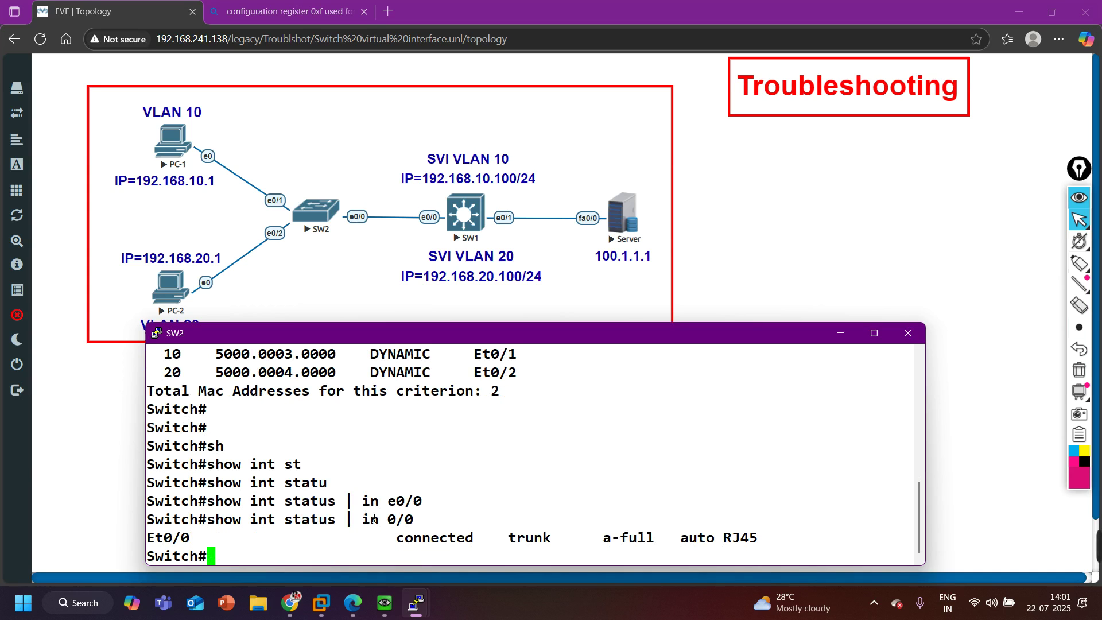
drag(165, 540, 405, 545)
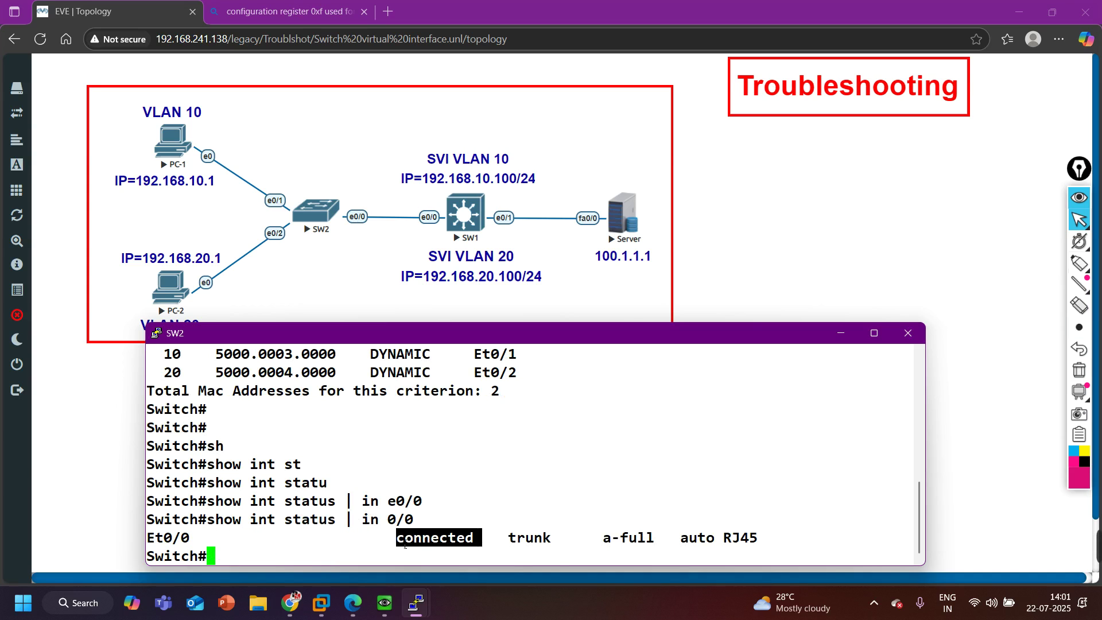
drag(562, 547, 516, 551)
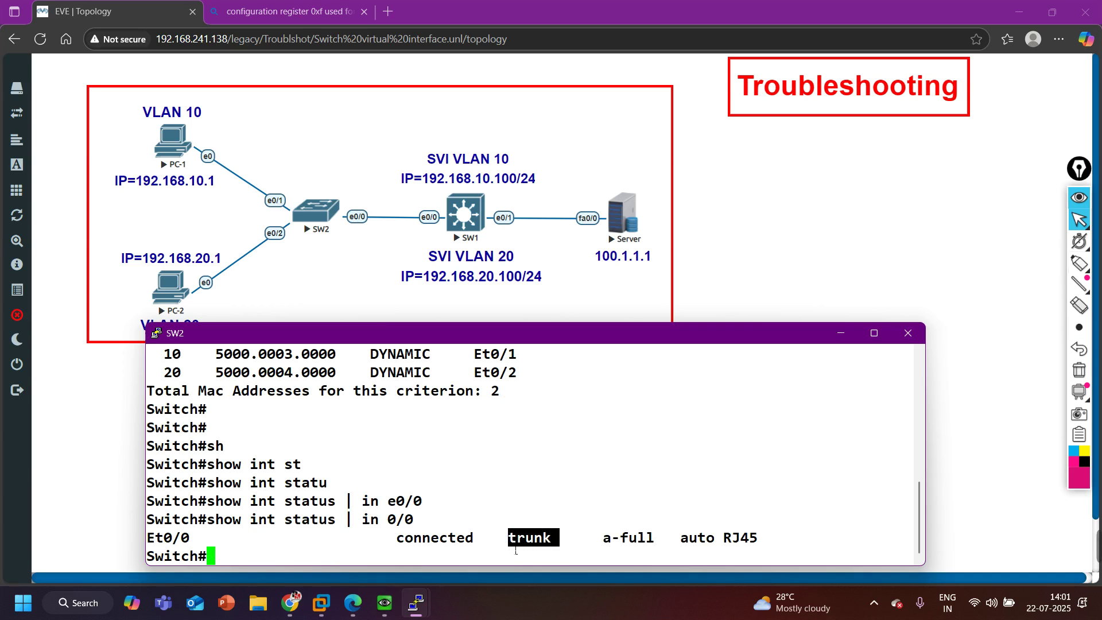
drag(660, 541, 615, 545)
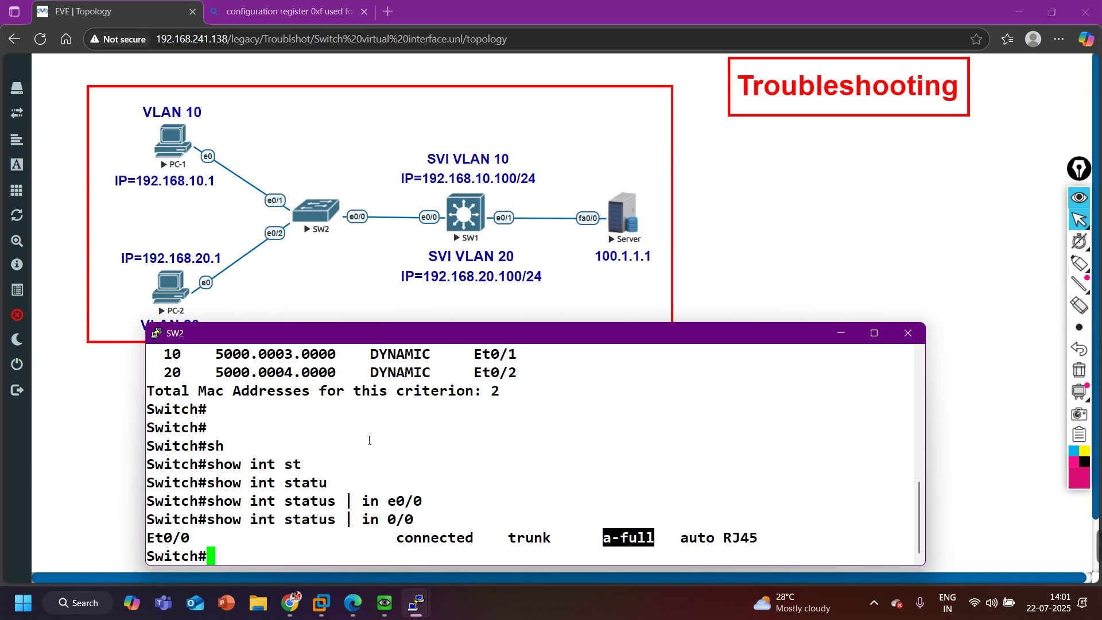
Run show int status without a filter on SW2 and highlight the Et0/0 row through its VLAN column
key(Return)
key(Return)
key(Return)
key(Return)
key(Return)
key(Return)
key(Return)
key(Return)
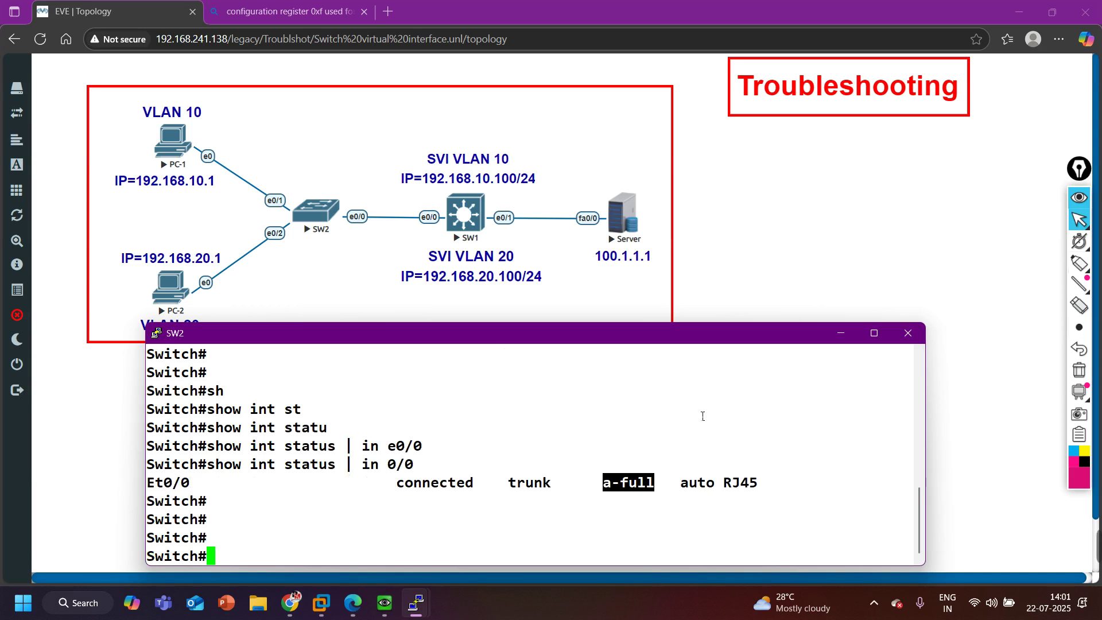
text(s)
key(Up)
key(BackSpace)
key(BackSpace)
key(BackSpace)
key(BackSpace)
key(BackSpace)
key(BackSpace)
key(BackSpace)
key(BackSpace)
key(BackSpace)
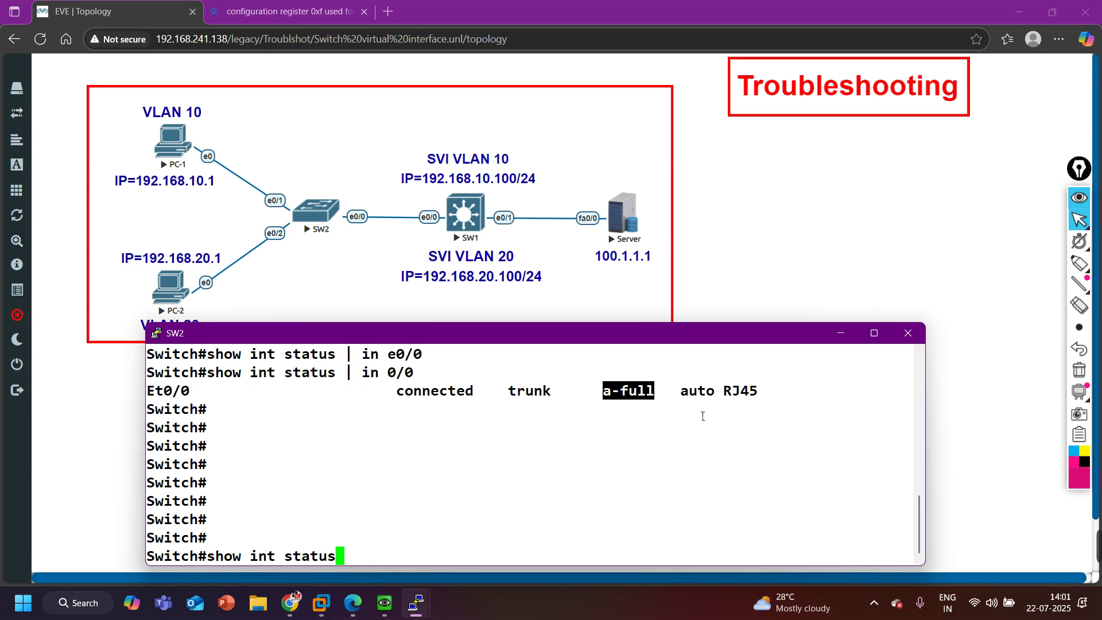
key(Return)
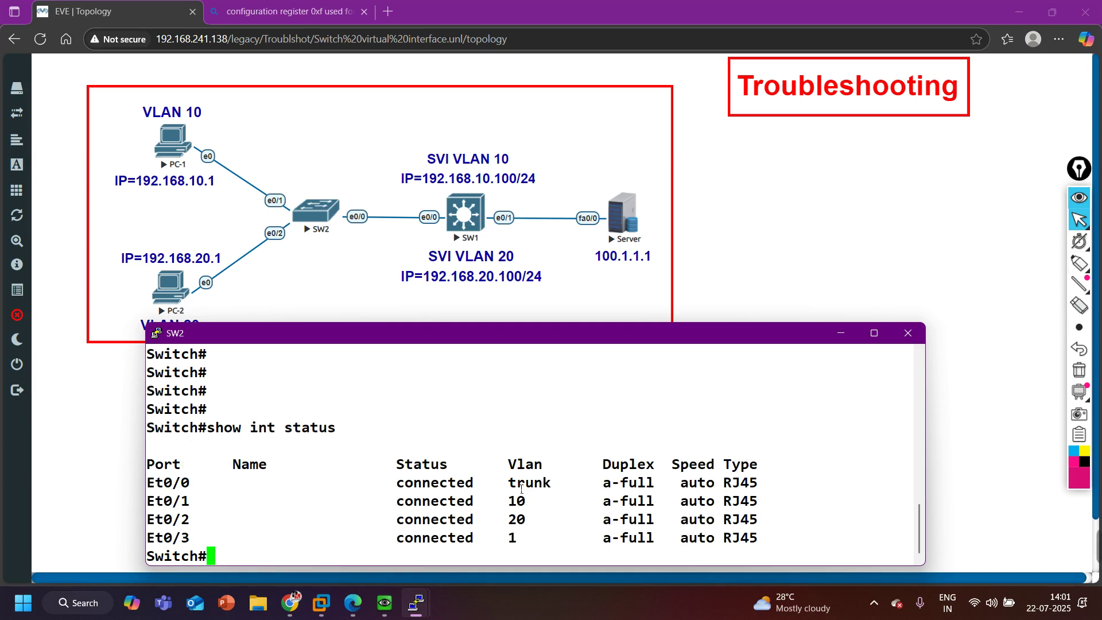
drag(155, 483, 559, 483)
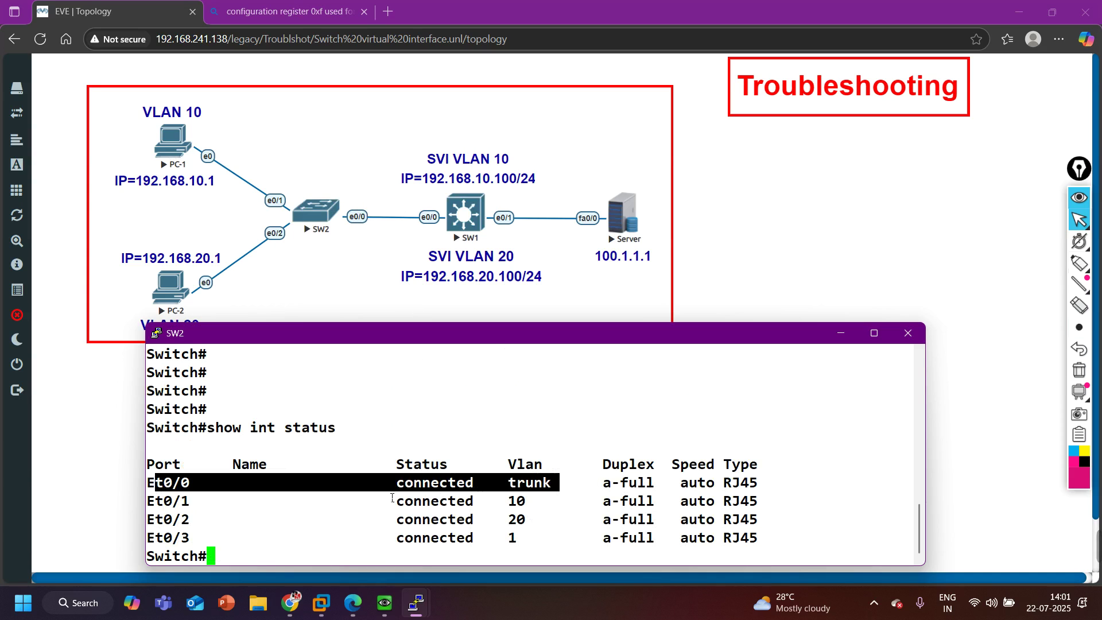
Display SW2's trunk details with show int trunk
key(Return)
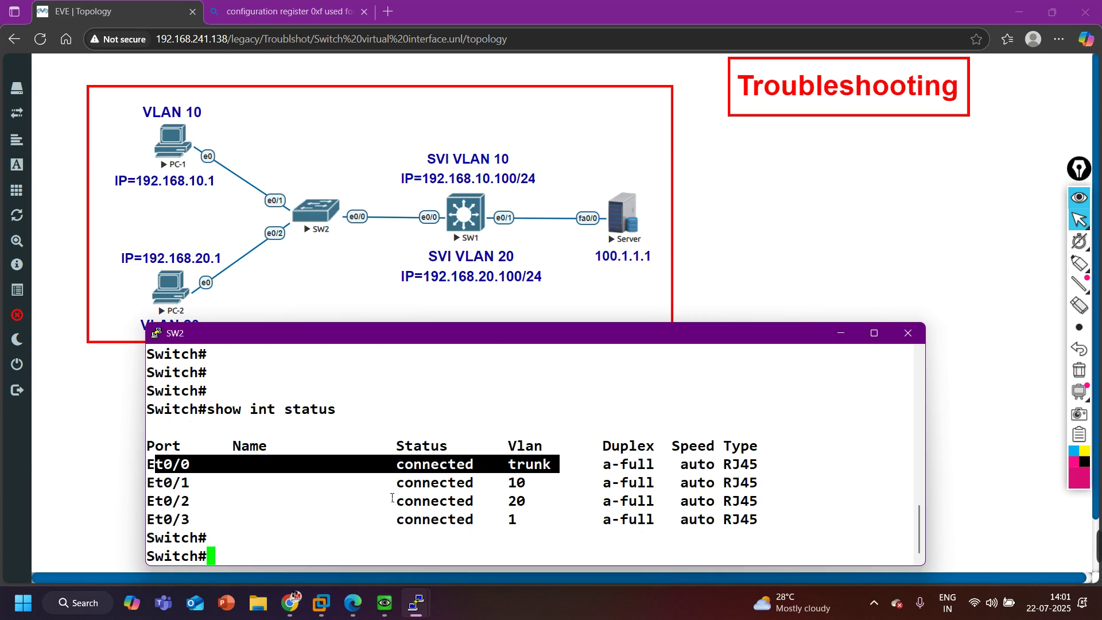
text(sh)
key(Tab)
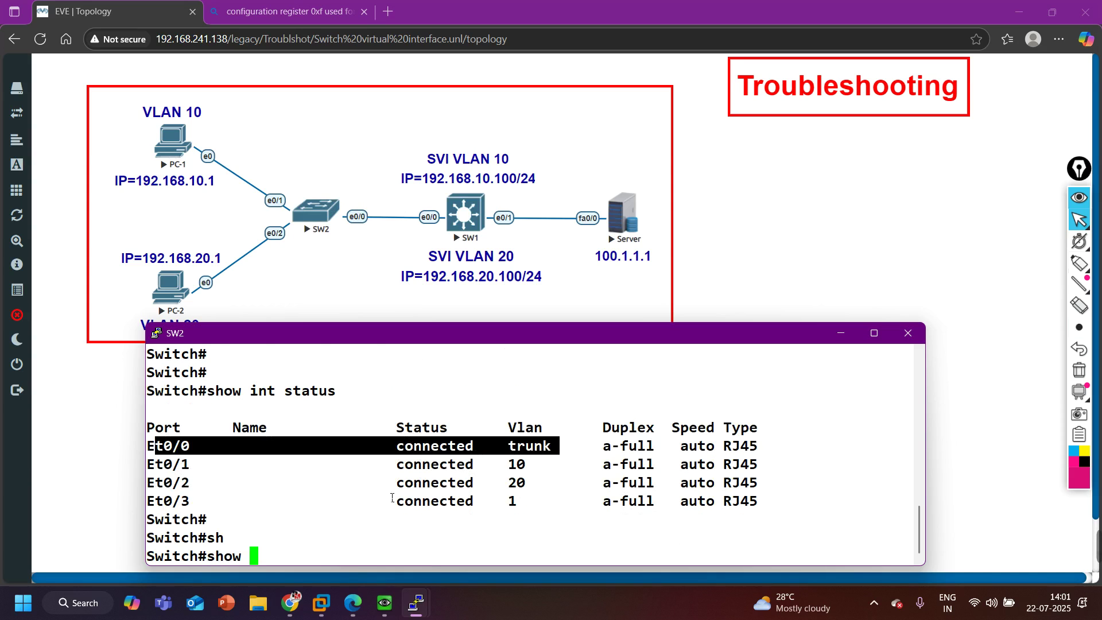
text(int e0/0)
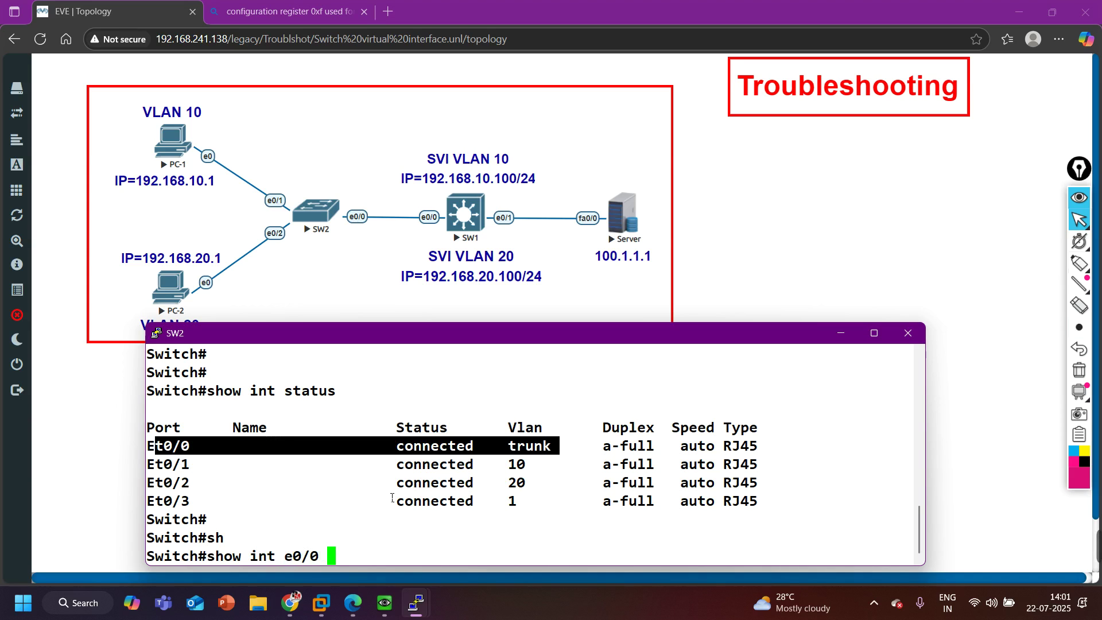
key(BackSpace)
key(BackSpace)
key(BackSpace)
key(BackSpace)
key(BackSpace)
key(BackSpace)
key(BackSpace)
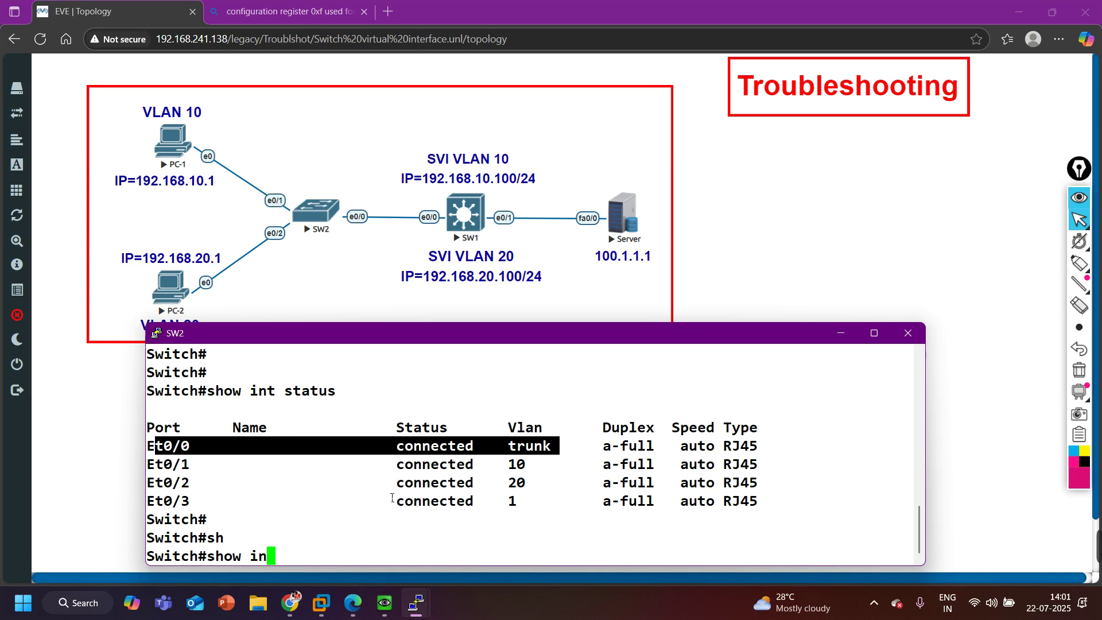
text(t tr)
key(Tab)
text(unk)
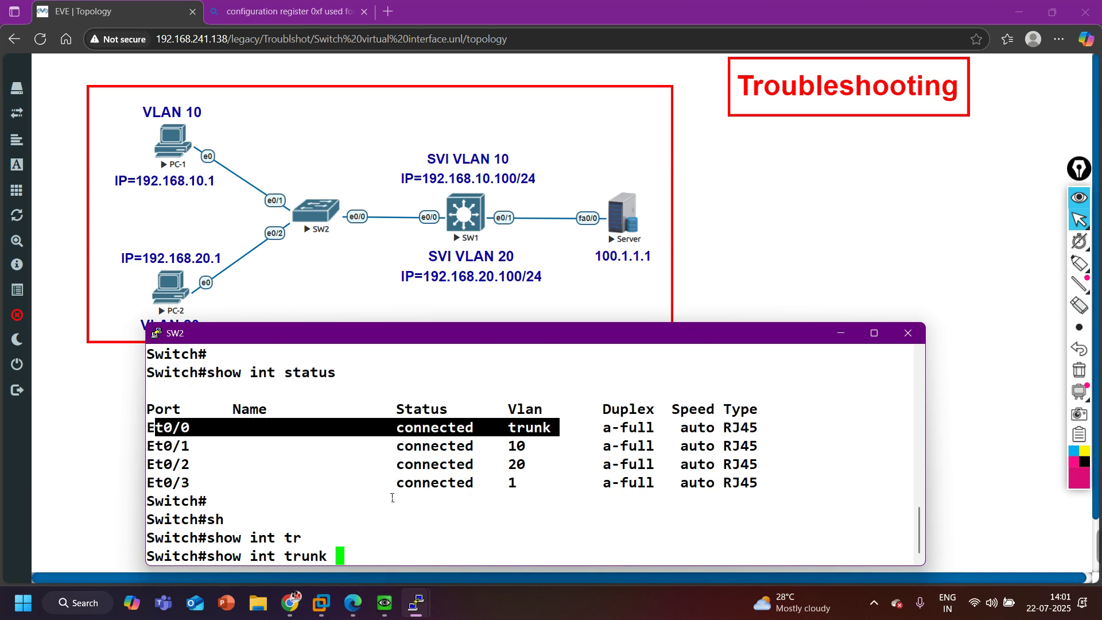
key(Return)
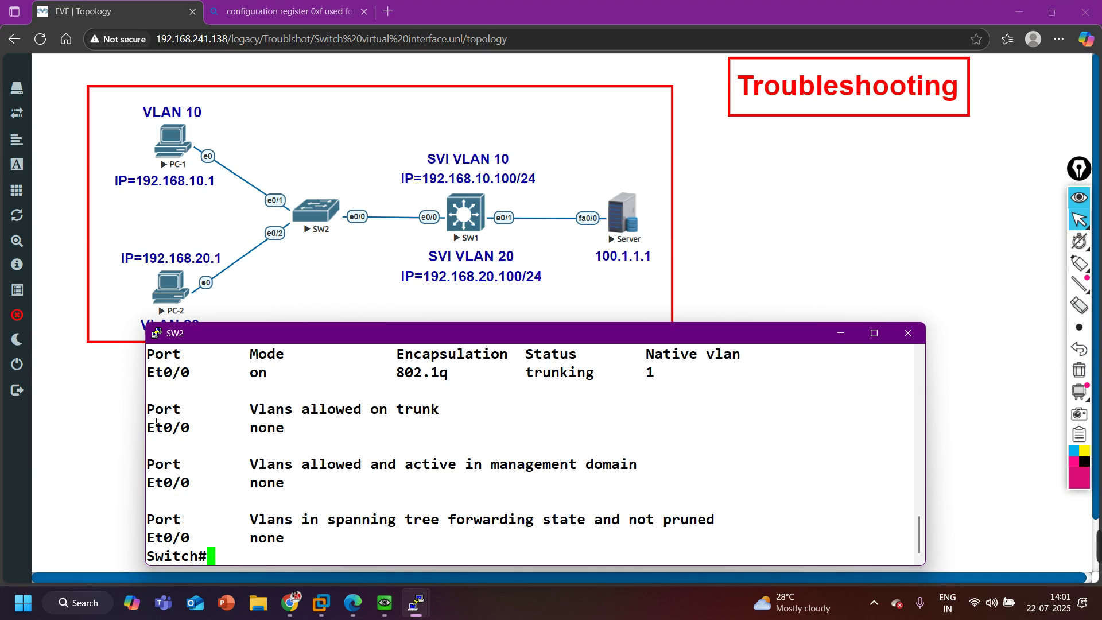
Highlight Et0/0's encapsulation, trunk status and native VLAN, plus its entry under the VLANs allowed on the trunk
drag(147, 428, 208, 431)
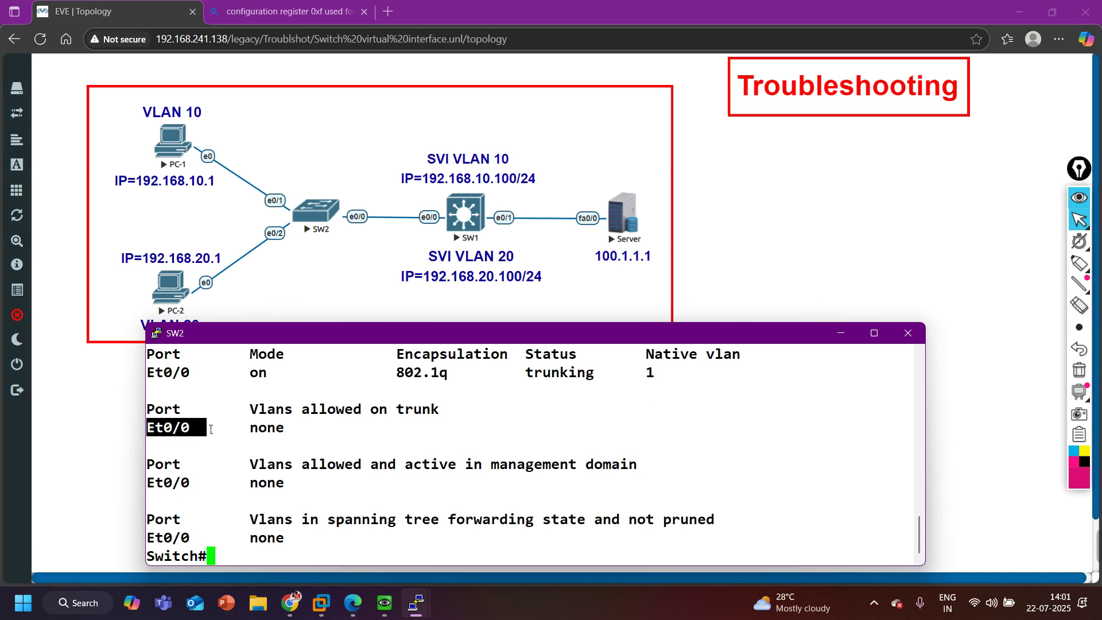
scroll(351, 419, up, 2)
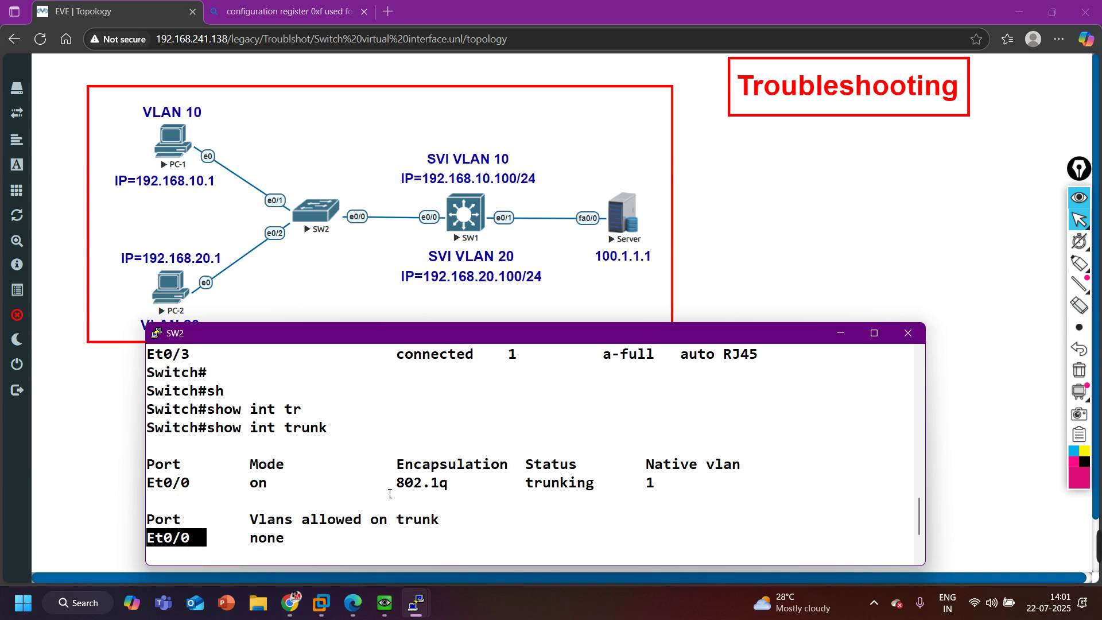
drag(464, 487, 348, 492)
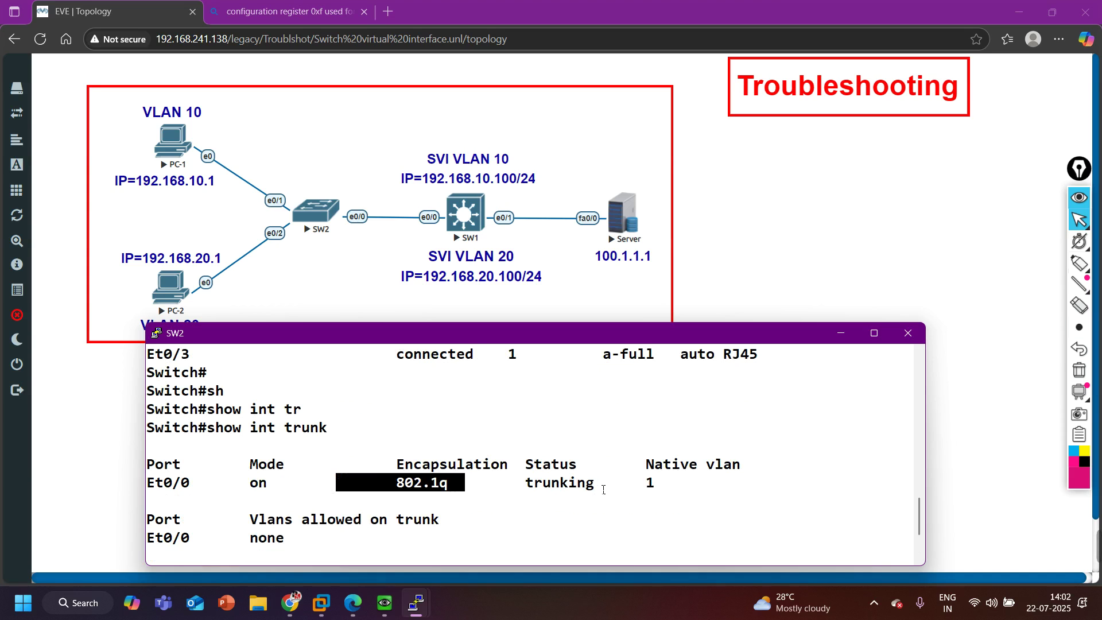
drag(604, 489, 514, 492)
drag(676, 489, 606, 495)
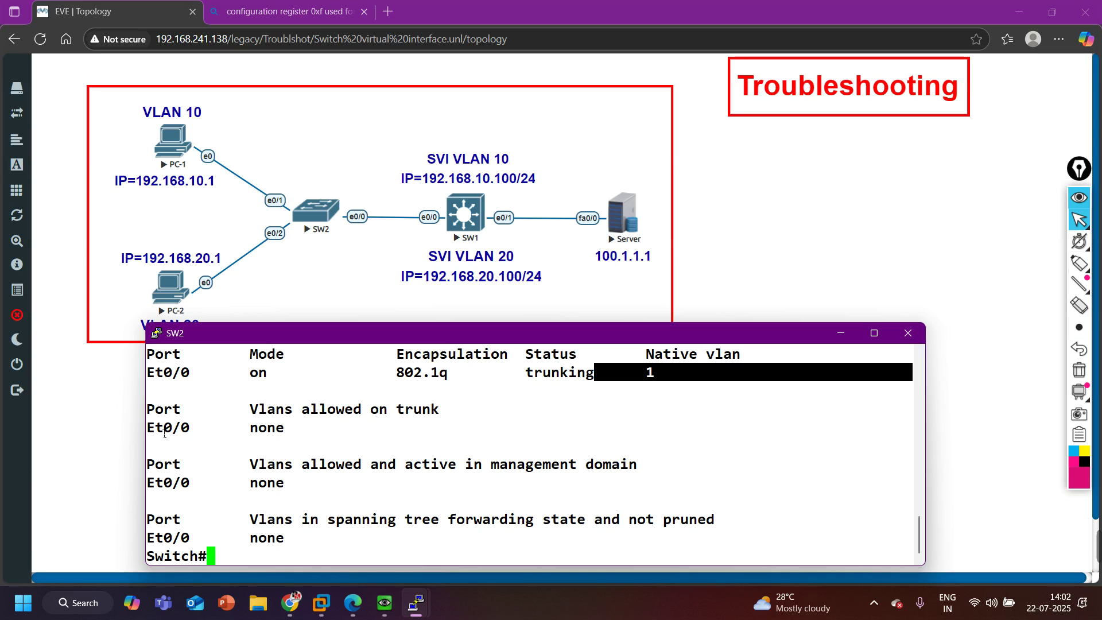
drag(164, 433, 319, 434)
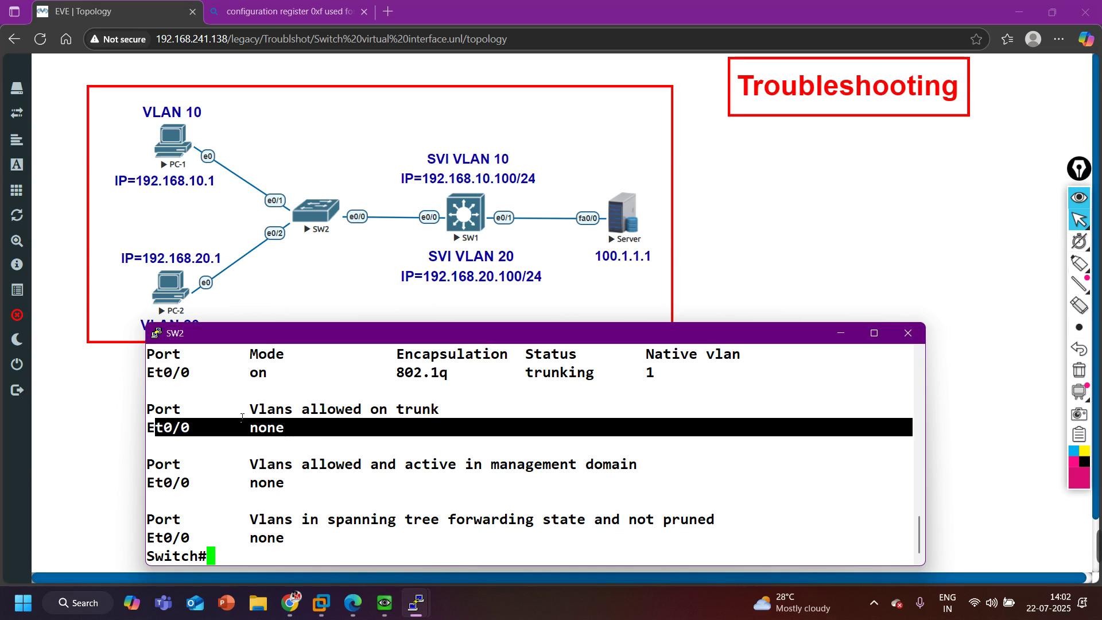
drag(244, 412, 472, 423)
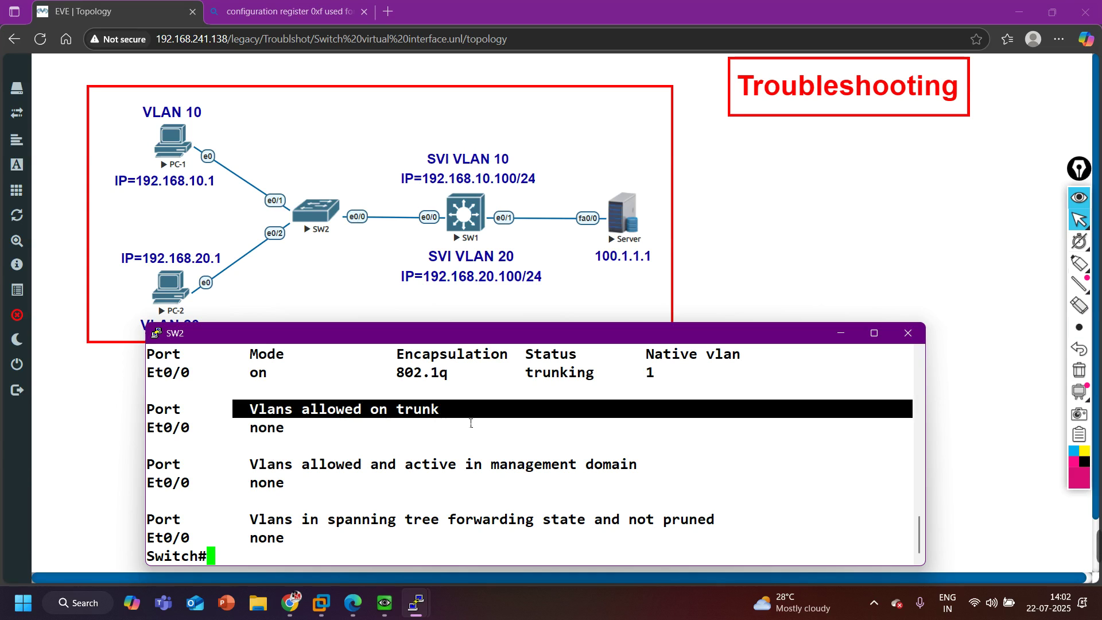
drag(161, 433, 342, 440)
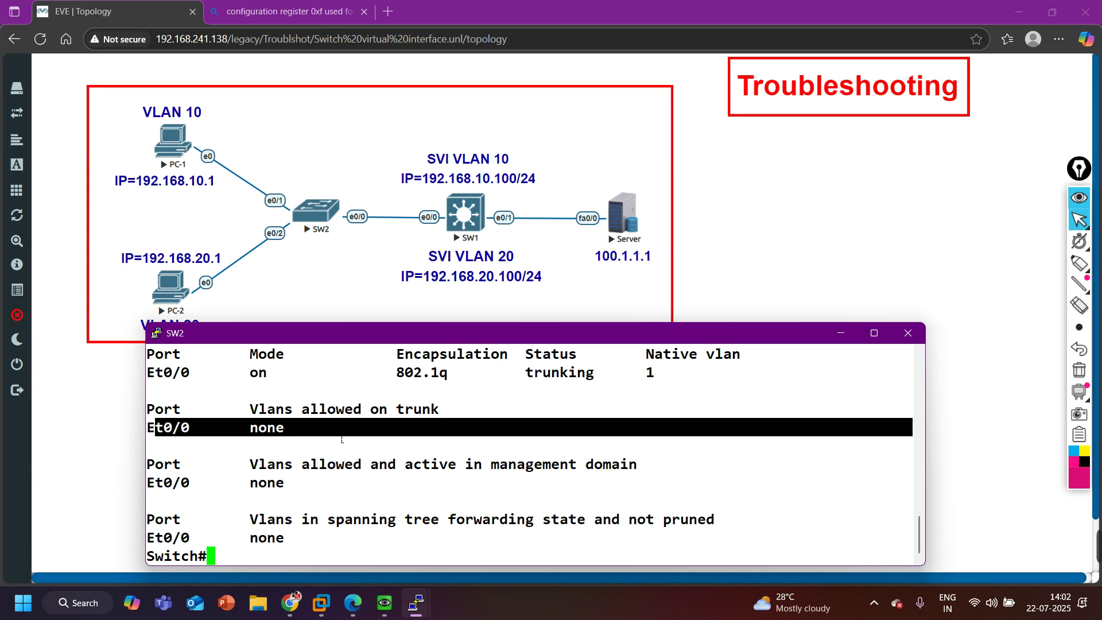
Enter global configuration mode on SW2 and select interface e0/0 for configuration
key(Return)
key(Return)
text(conf)
key(Tab)
key(Return)
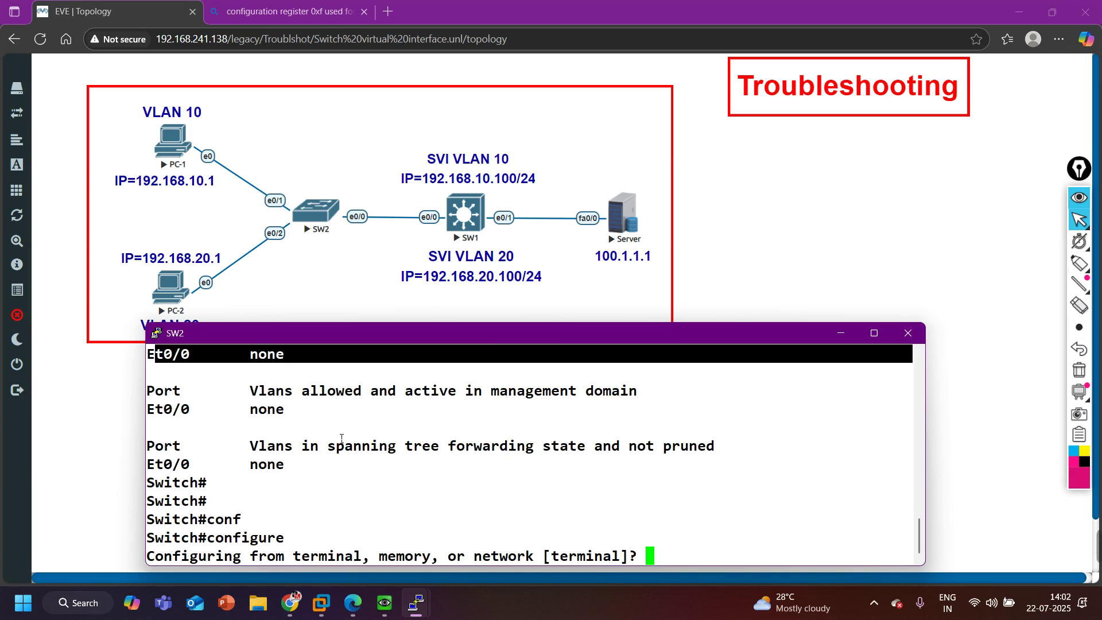
key(Return)
key(Return)
key(Return)
key(Return)
key(Return)
key(Return)
text(int)
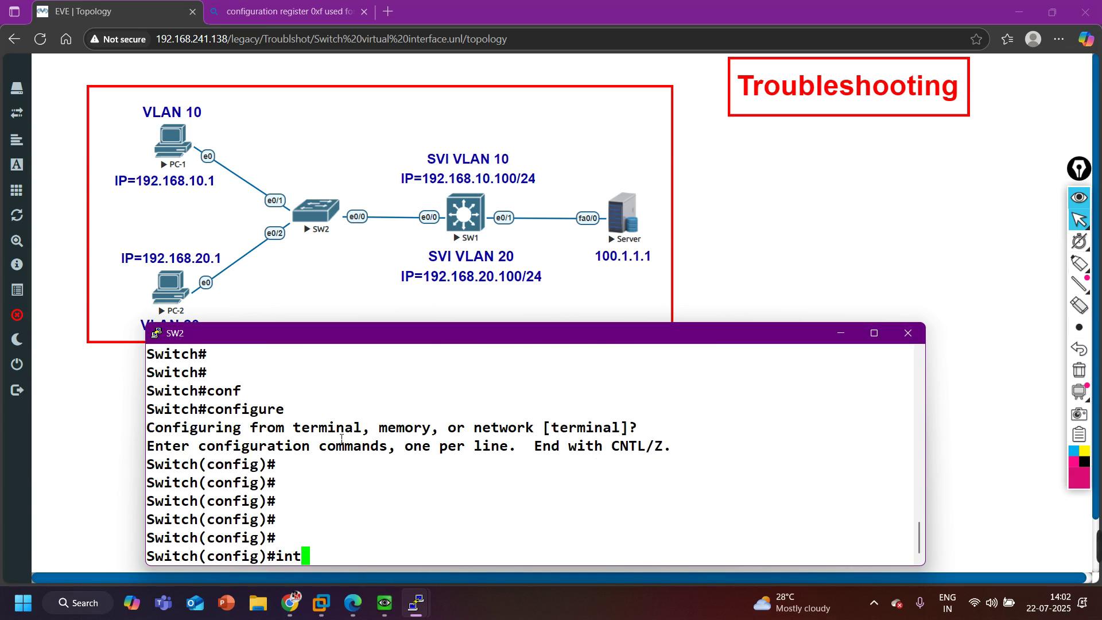
text( e0/0)
key(Return)
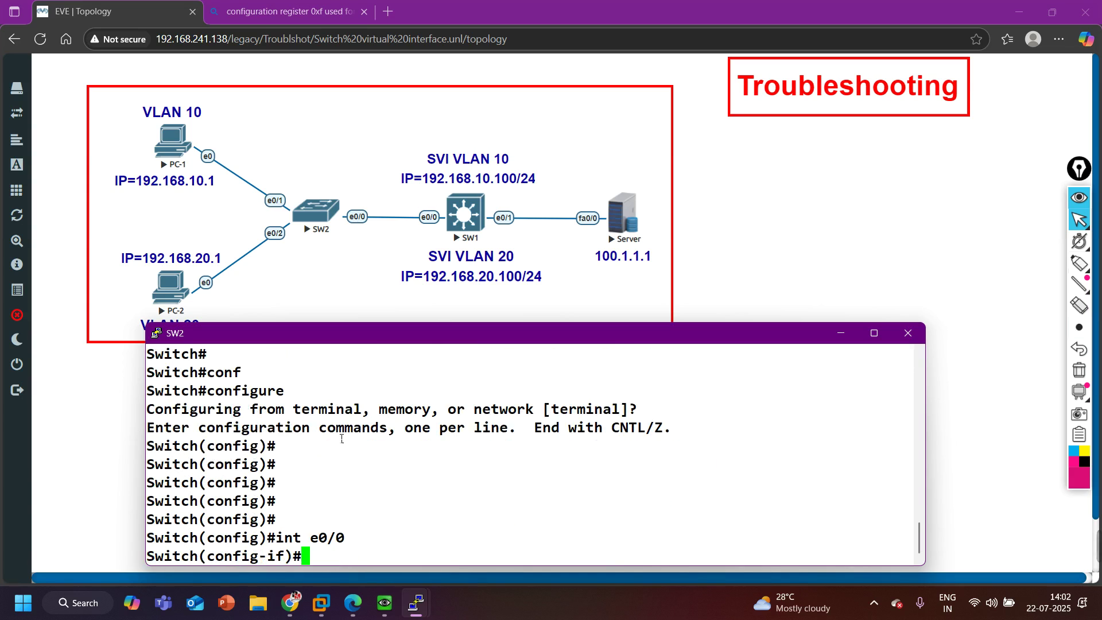
Allow VLAN 10 on the e0/0 trunk with switchport trunk allowed vlan 10 and leave configuration mode
text(sw)
key(Tab)
text(tr)
key(Tab)
text(al)
key(Tab)
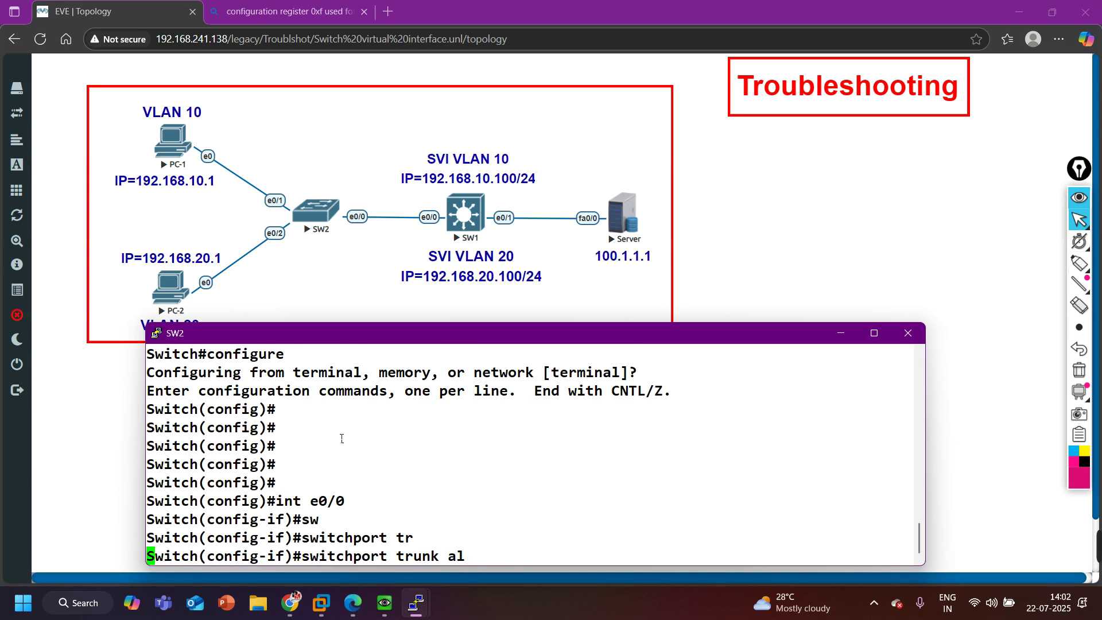
text(vl)
key(Tab)
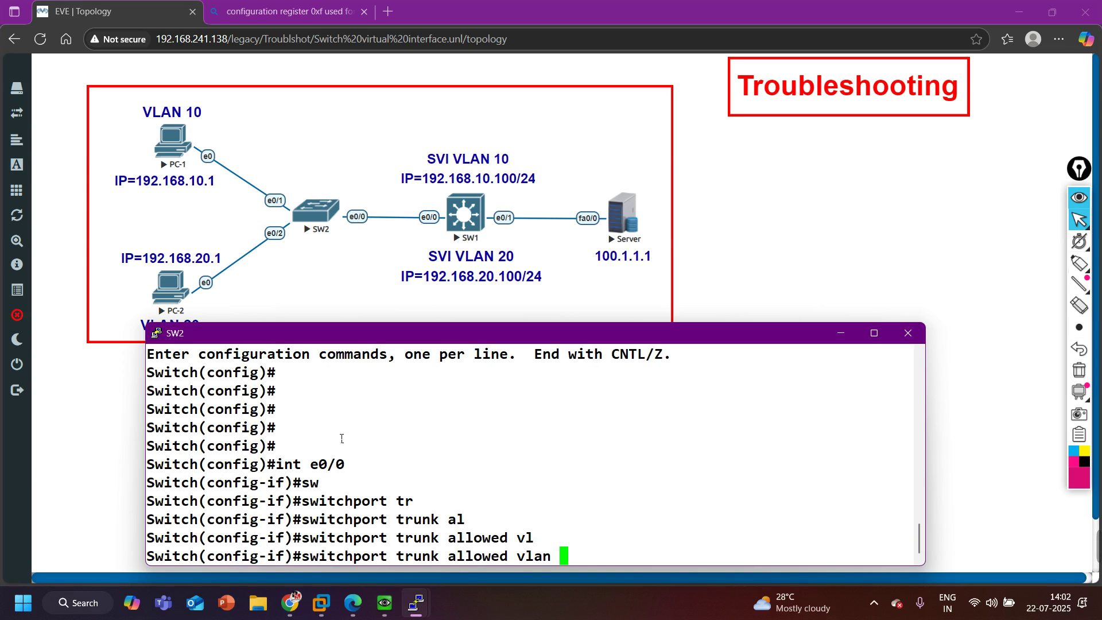
text(10)
key(Return)
key(ctrl+z)
key(Return)
key(Return)
key(Return)
key(Return)
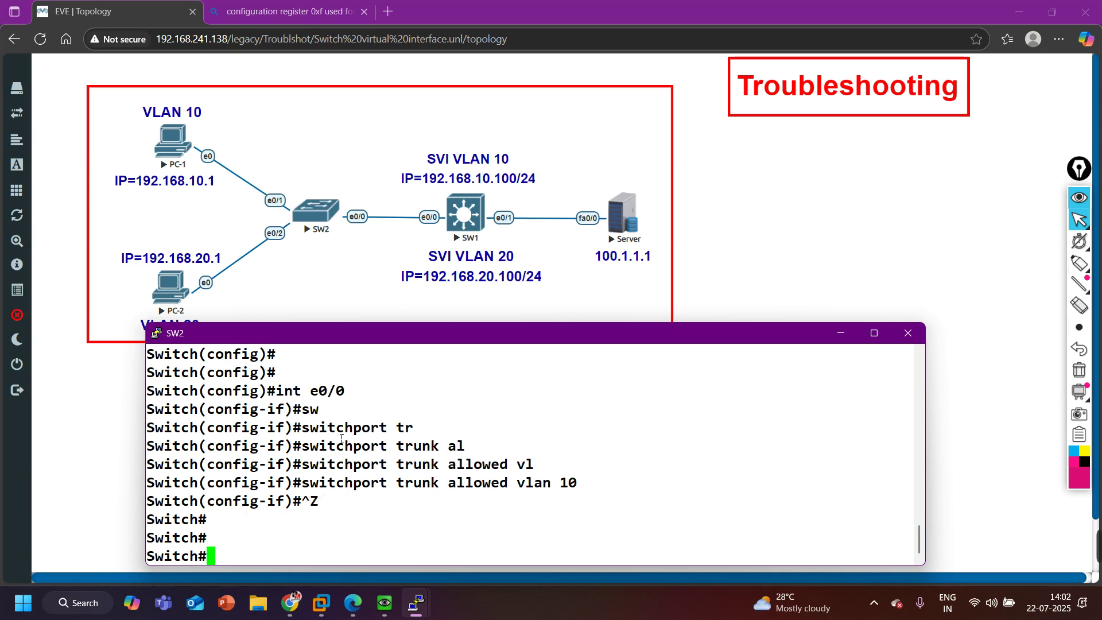
Switch to PC-1, open its Local Area Connection IPv4 properties, and accept automatic IP and DNS addressing
click(845, 332)
click(392, 613)
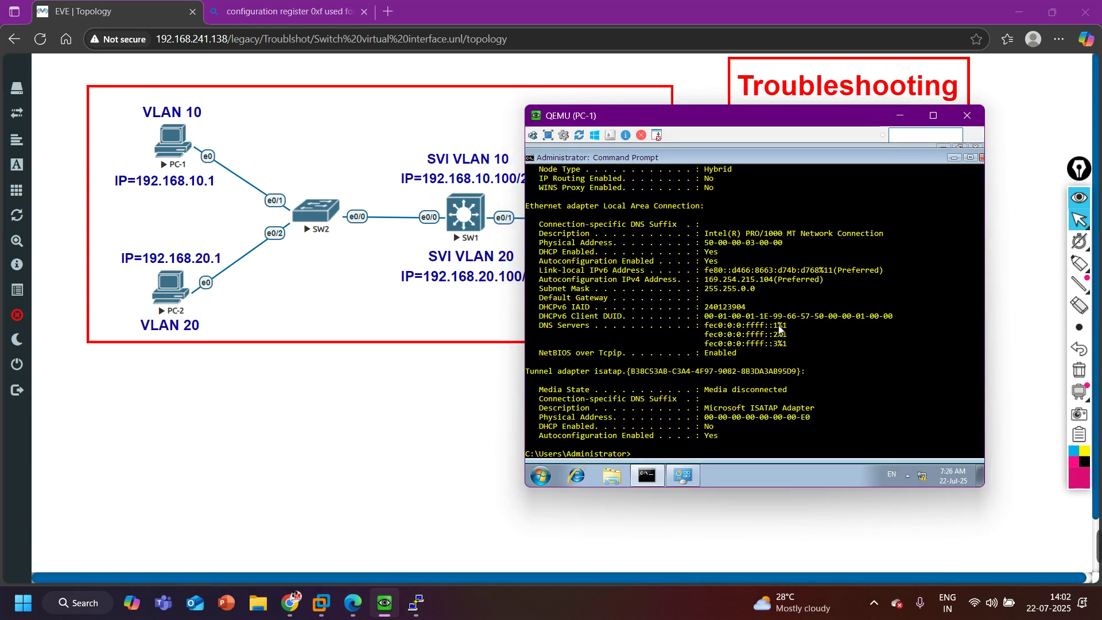
key(Return)
key(Return)
key(Return)
key(Return)
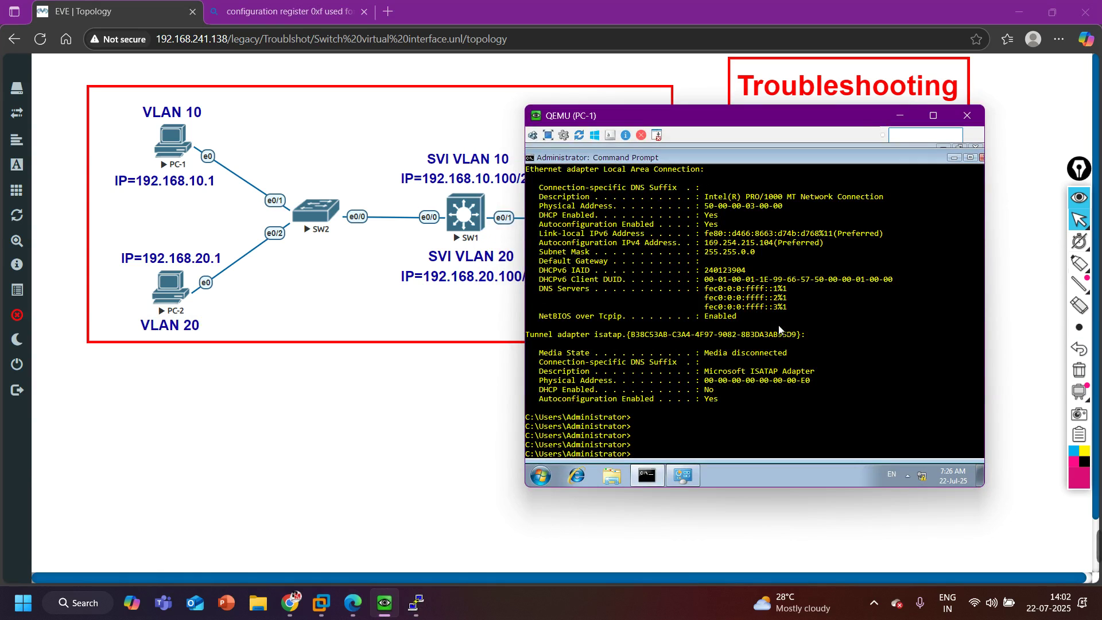
click(689, 486)
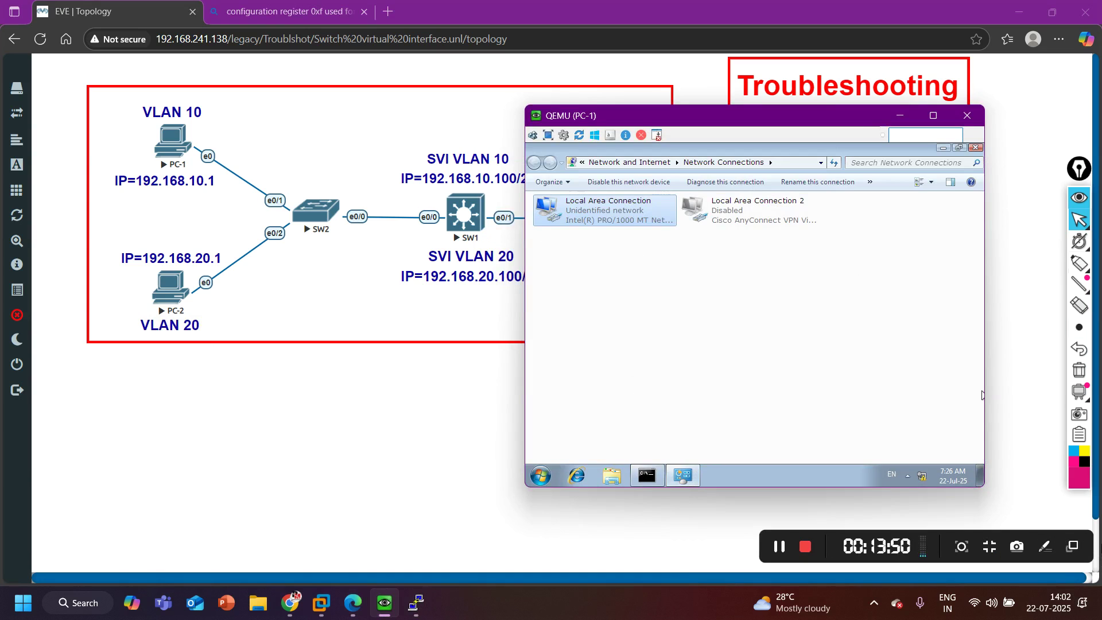
right_click(606, 217)
click(664, 324)
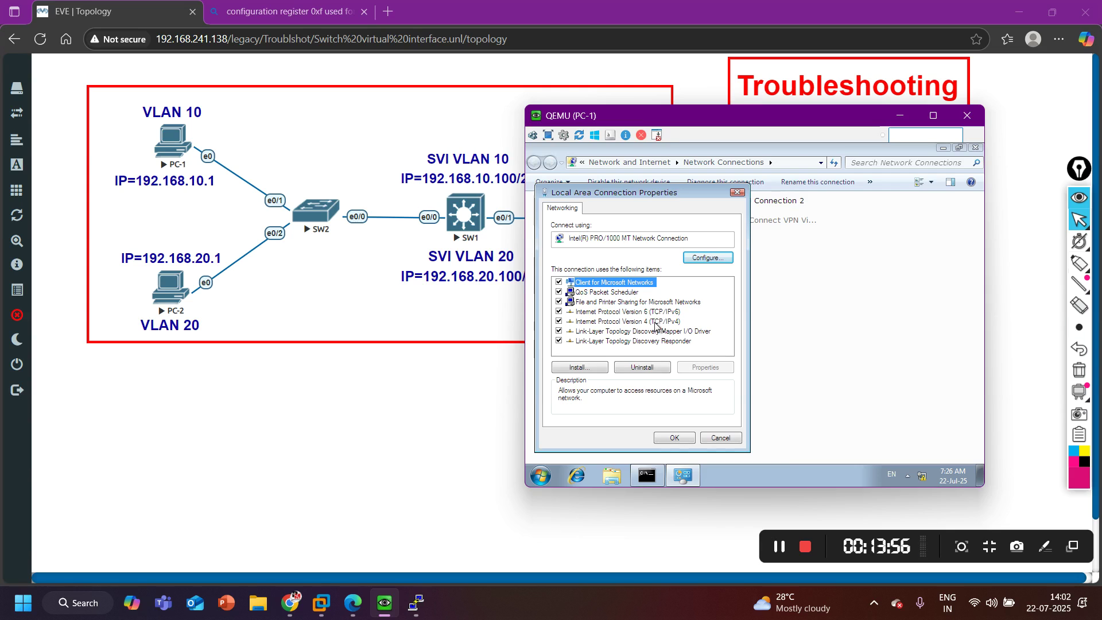
double_click(656, 322)
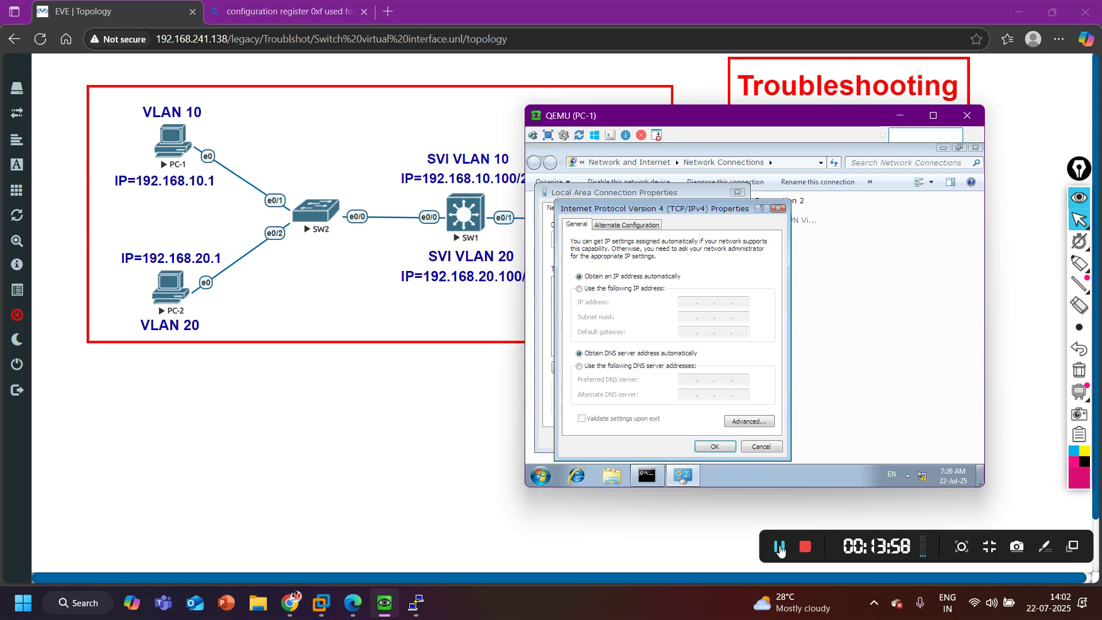
click(780, 549)
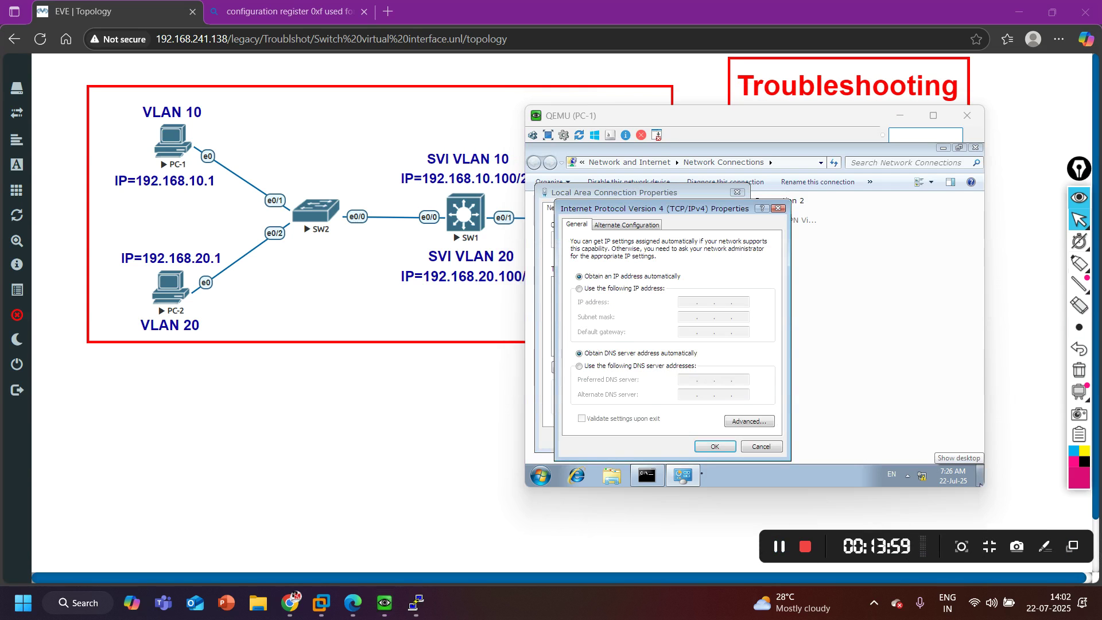
click(723, 451)
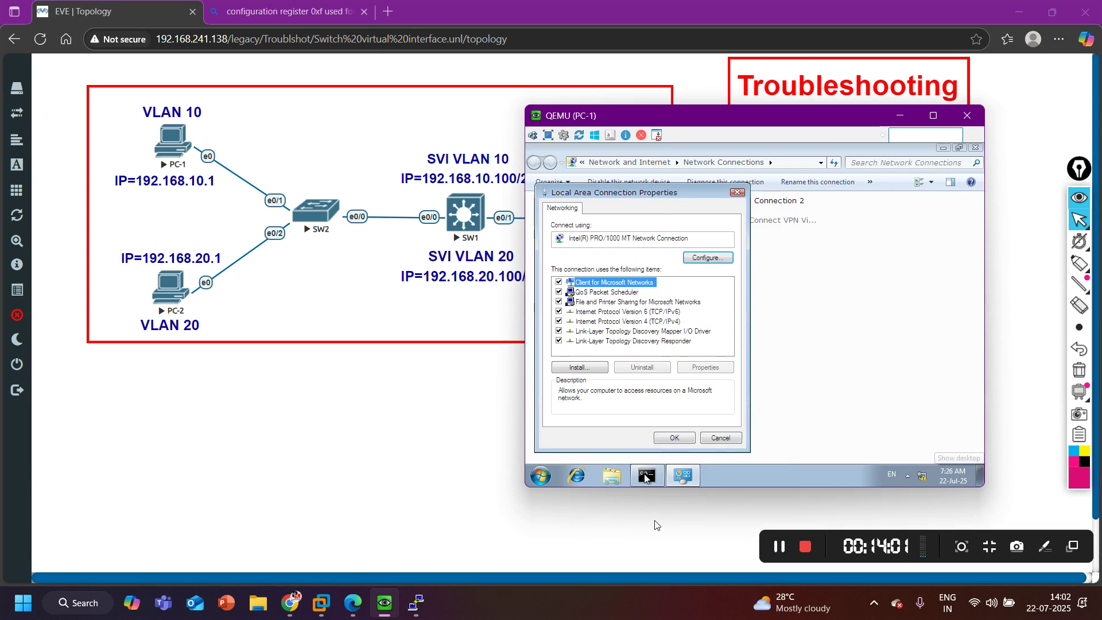
Run ipconfig in PC-1's Command Prompt to check its addressing
click(646, 479)
key(Up)
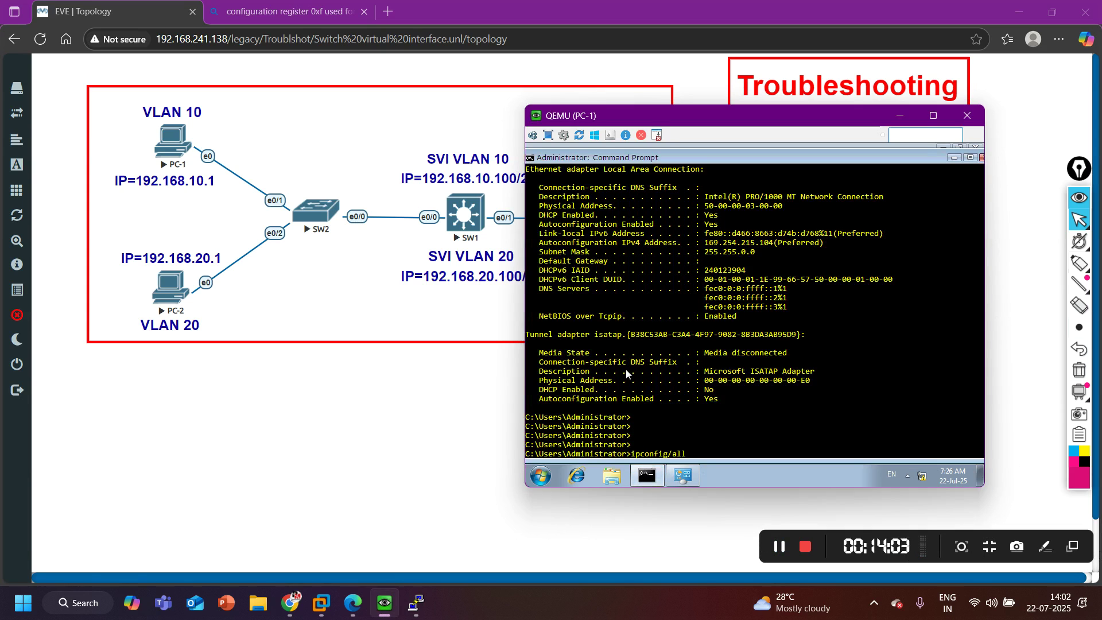
key(Return)
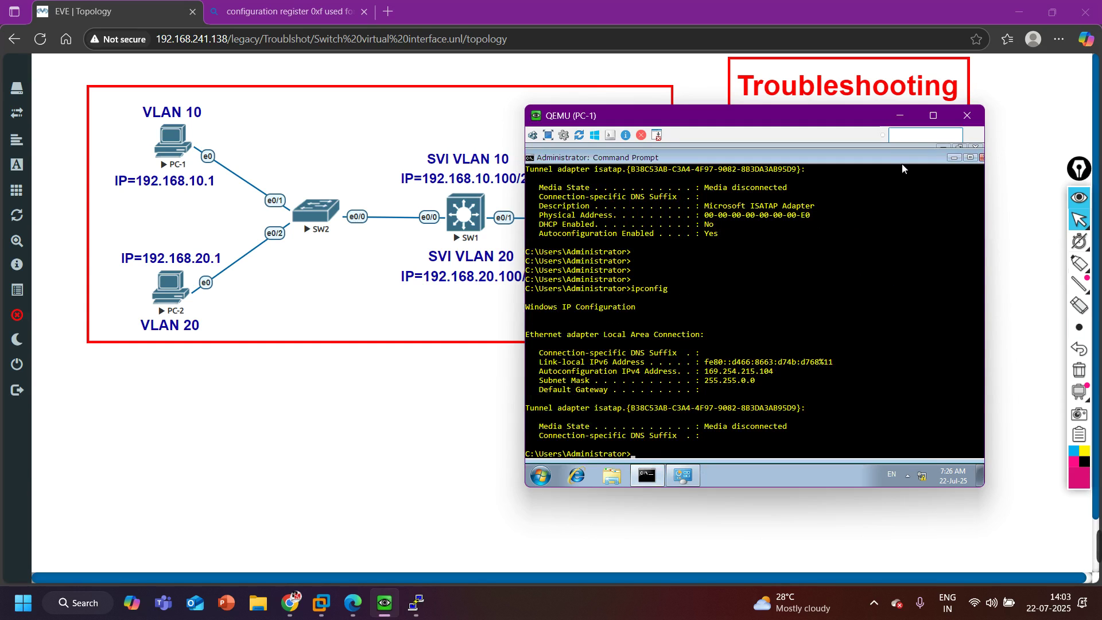
In PC-1's IPv4 properties, select manual IP addressing, switch back to obtaining an IP address automatically, and apply the connection properties
click(953, 156)
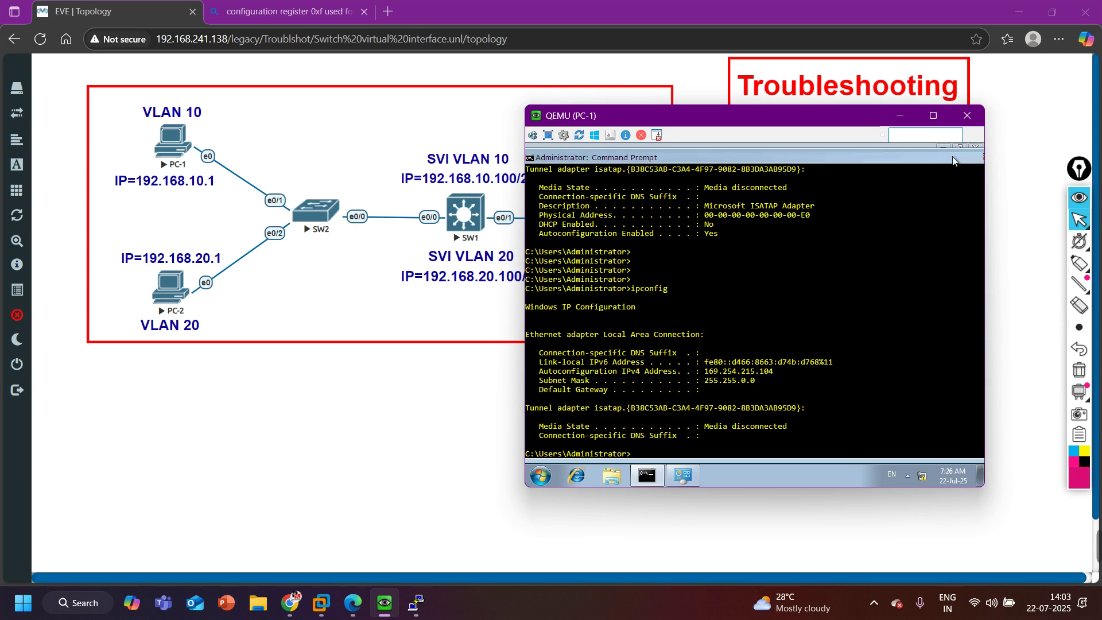
click(683, 476)
double_click(669, 323)
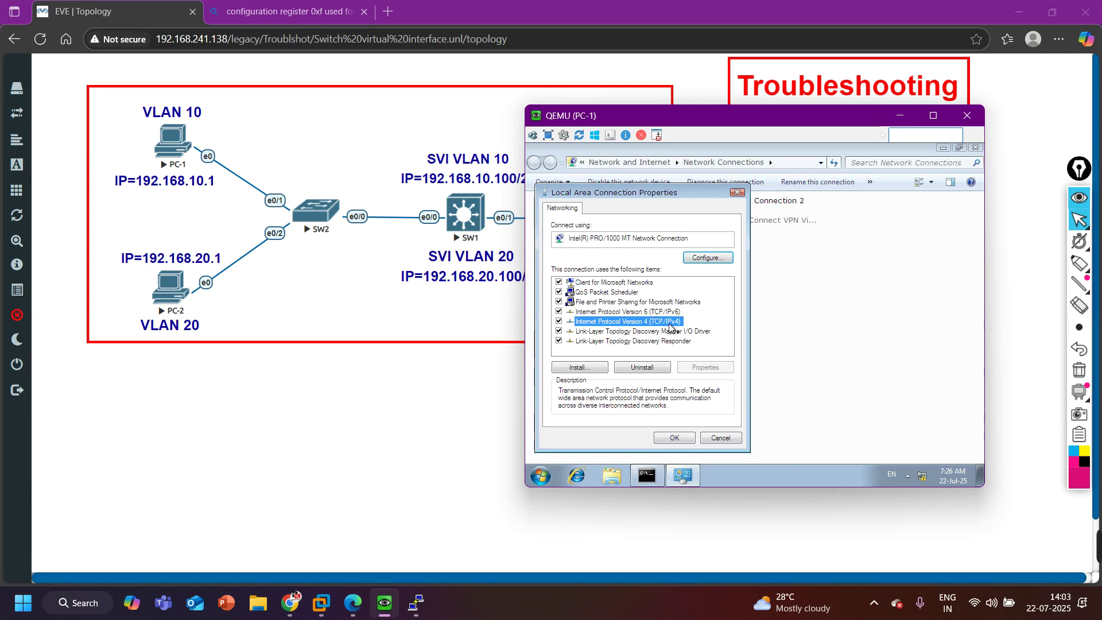
click(621, 288)
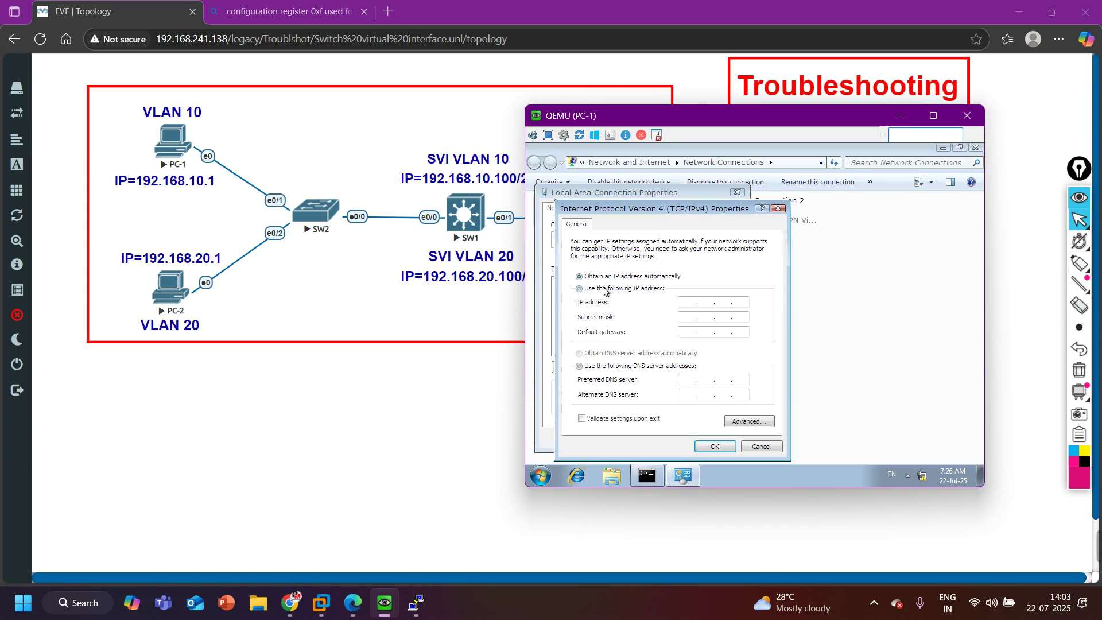
click(586, 278)
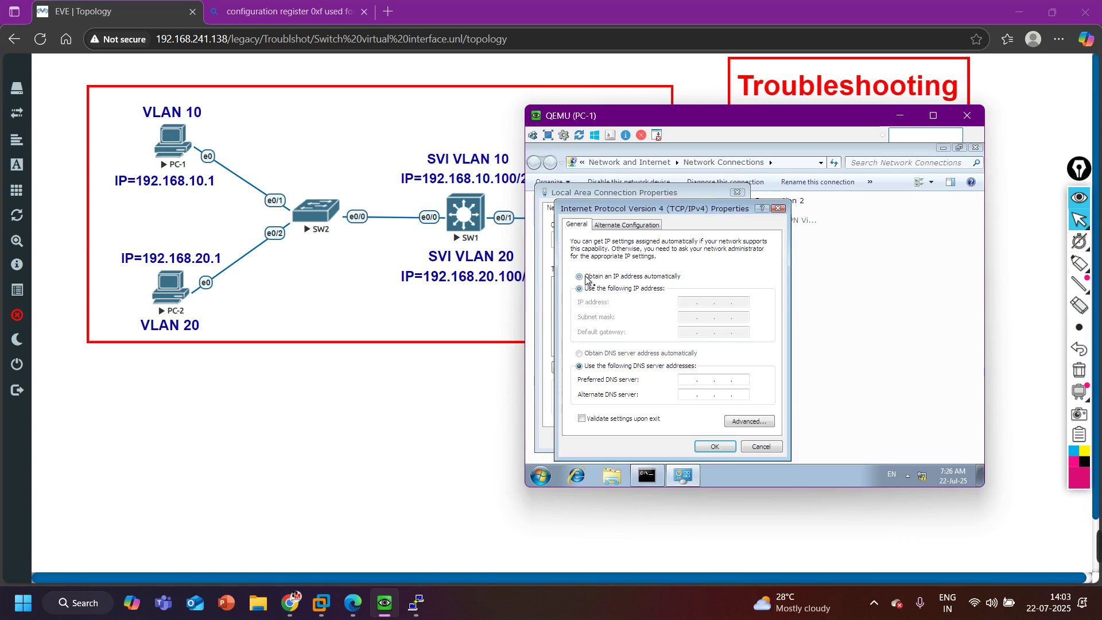
click(715, 447)
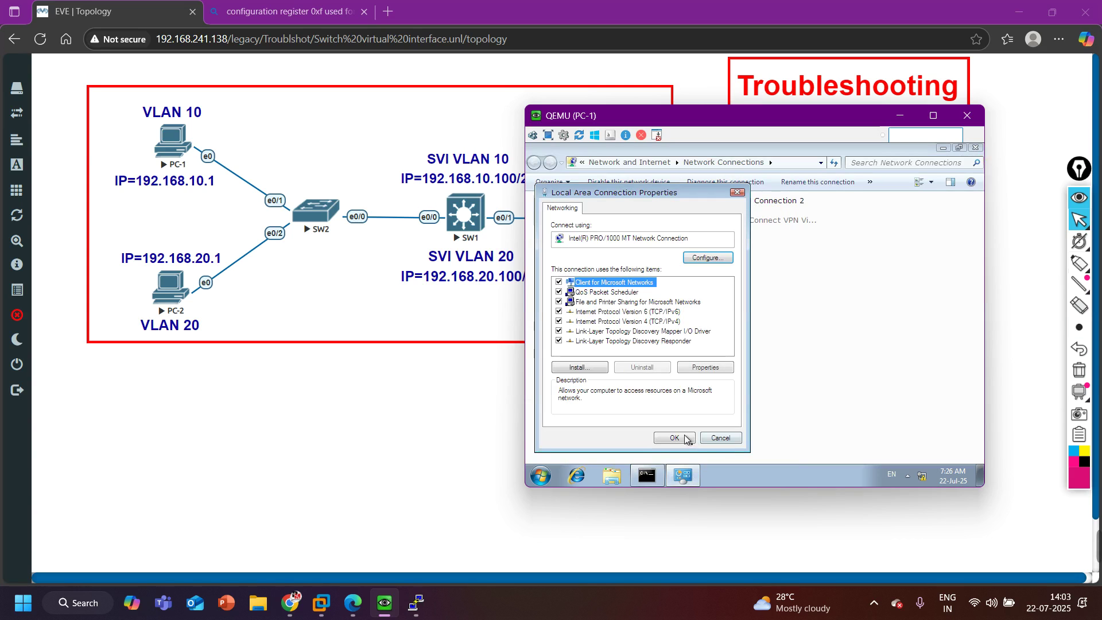
click(686, 438)
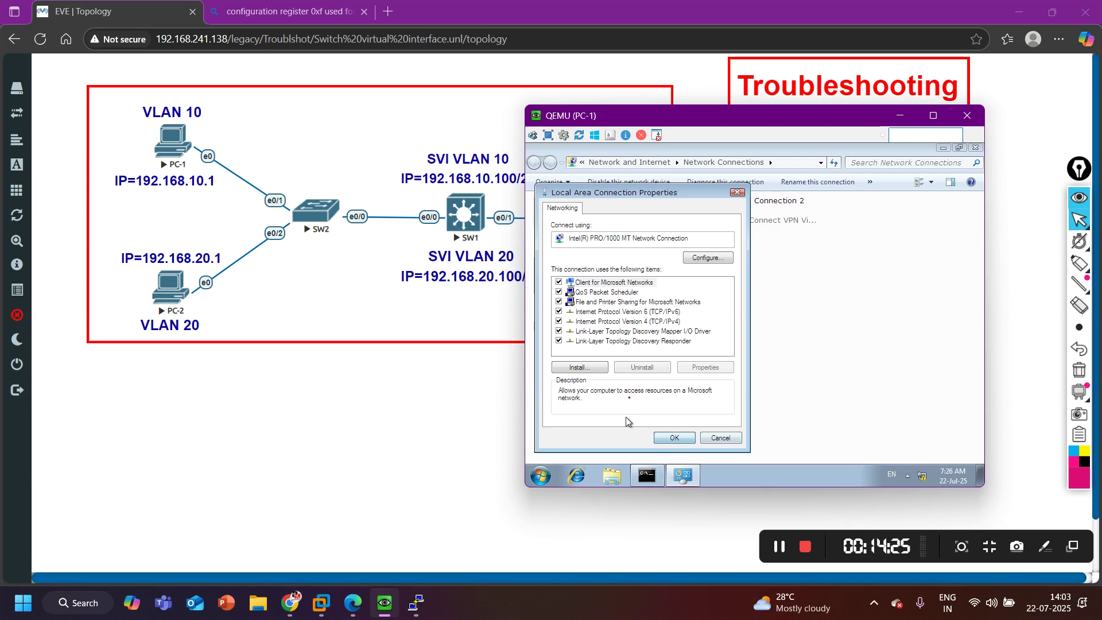
Rerun ipconfig on PC-1 to recheck its IPv4 address and default gateway
click(647, 475)
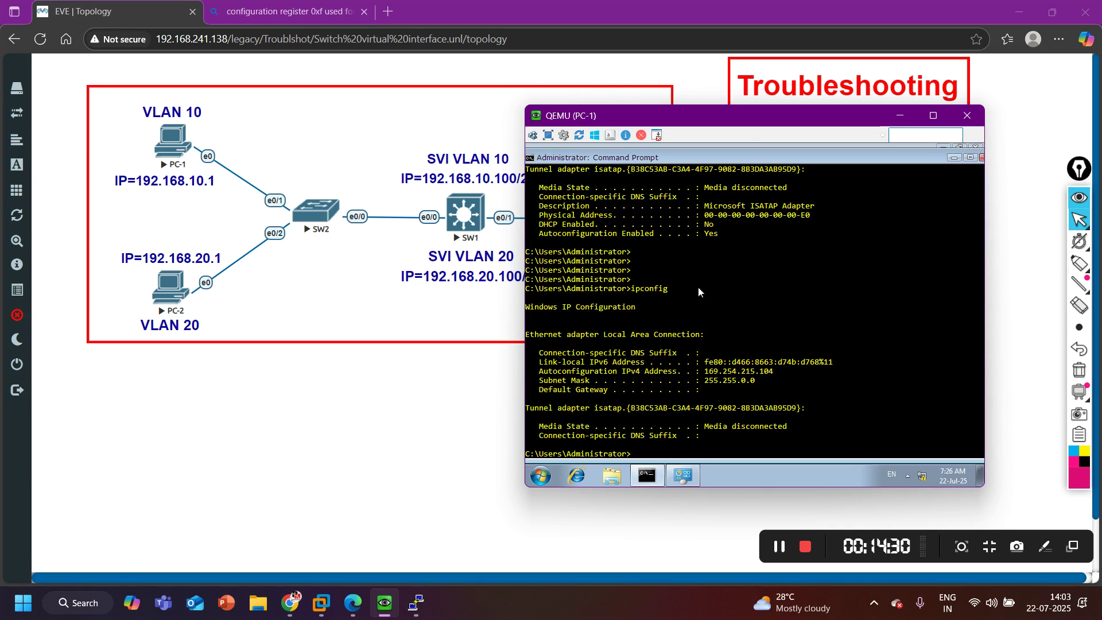
key(Up)
key(Return)
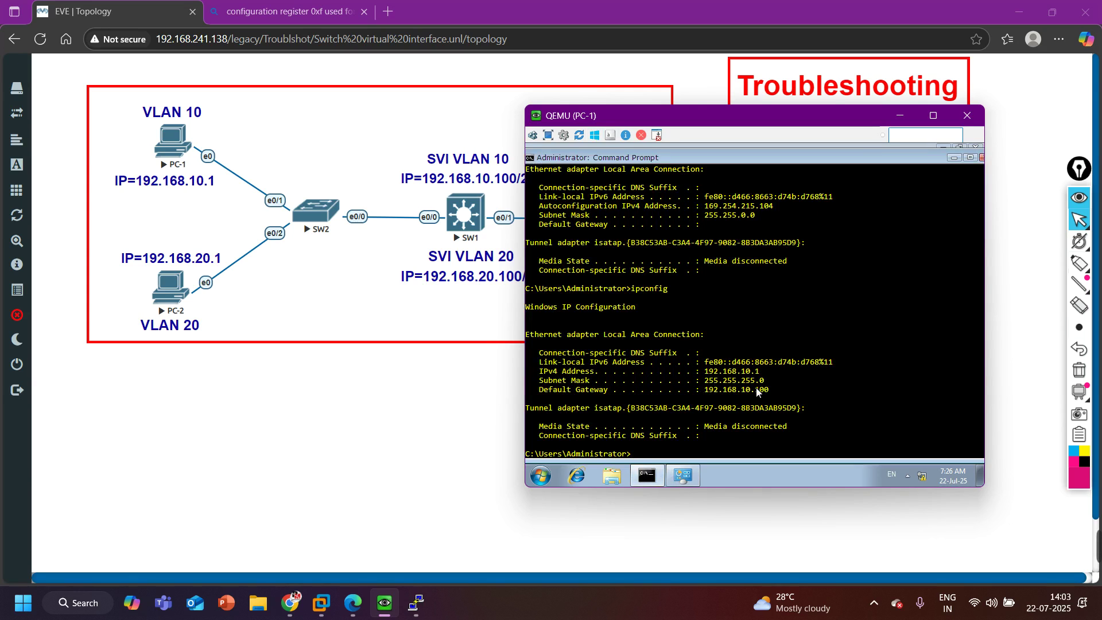
Ping the VLAN 10 gateway 192.168.10.100 from PC-1
key(Return)
key(Return)
key(Return)
key(Return)
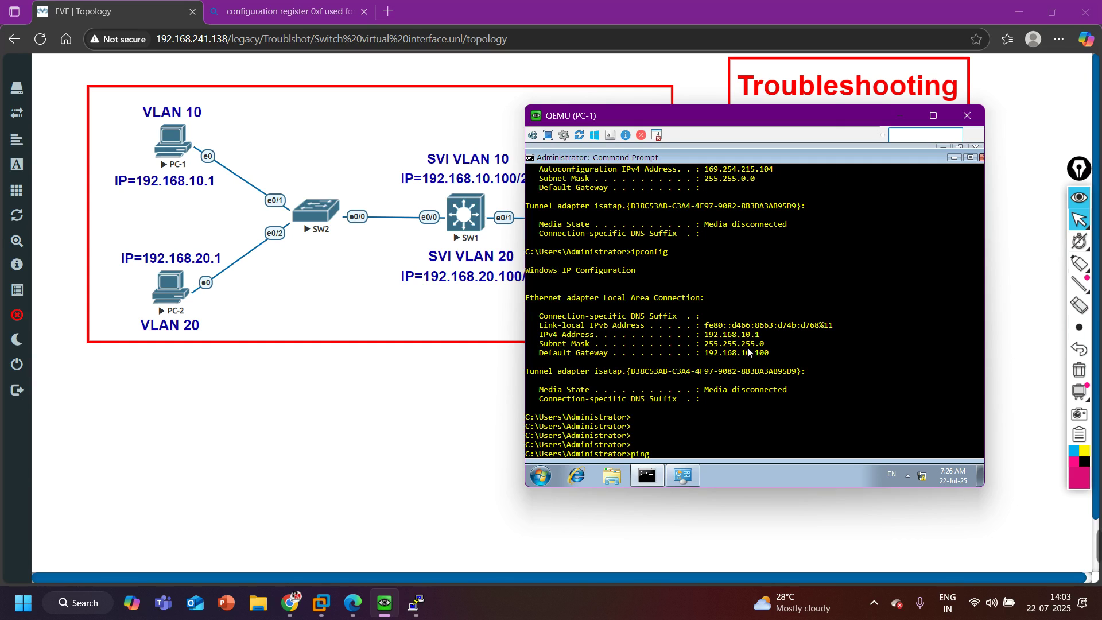
text(ping 192.168.10.100)
key(Return)
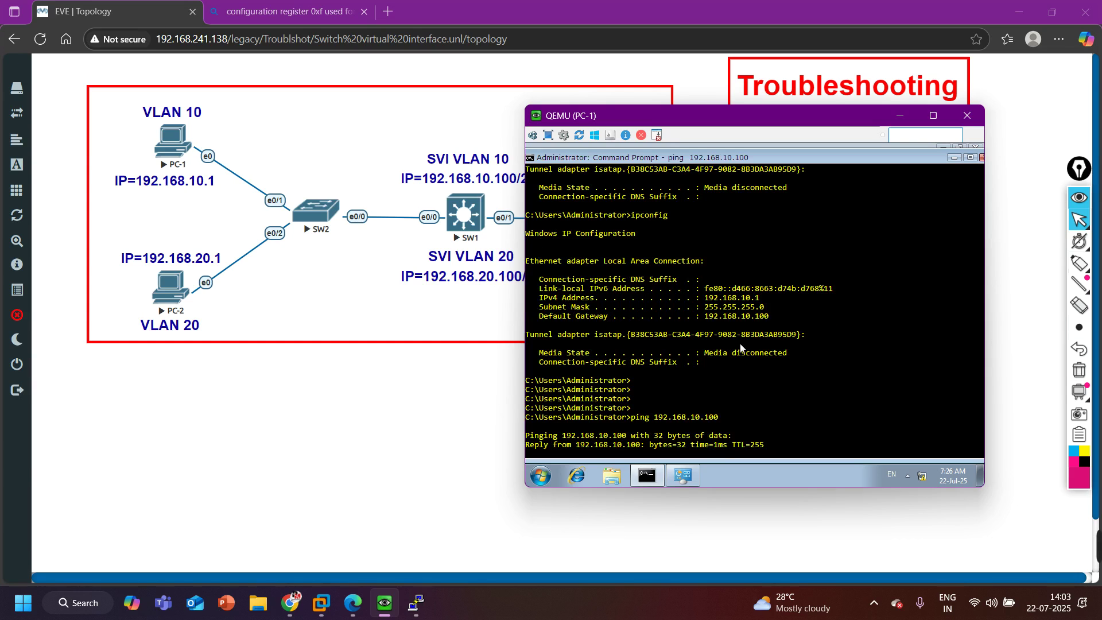
Switch to SW1's console and enter global configuration mode
click(899, 116)
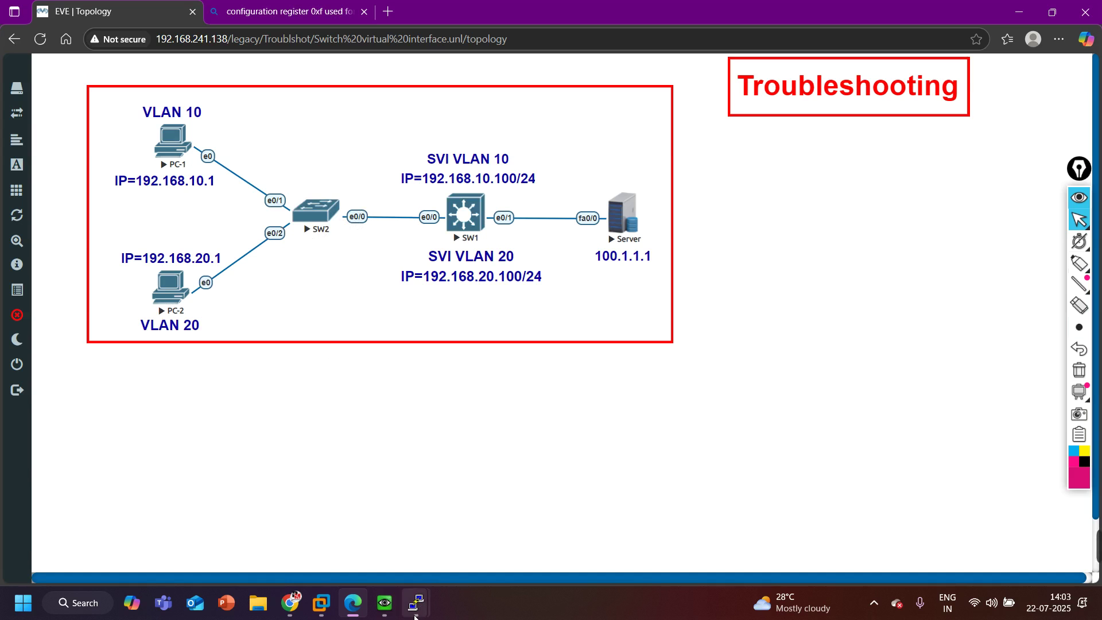
mouse_move(417, 603)
click(257, 545)
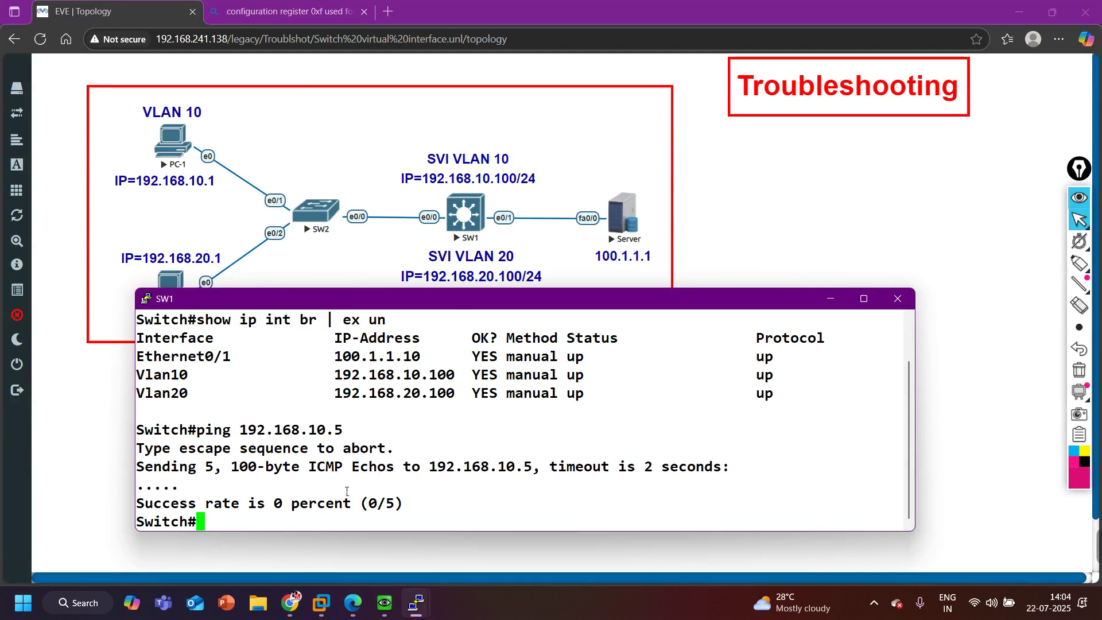
key(Return)
key(Return)
text(conf)
key(Tab)
key(Return)
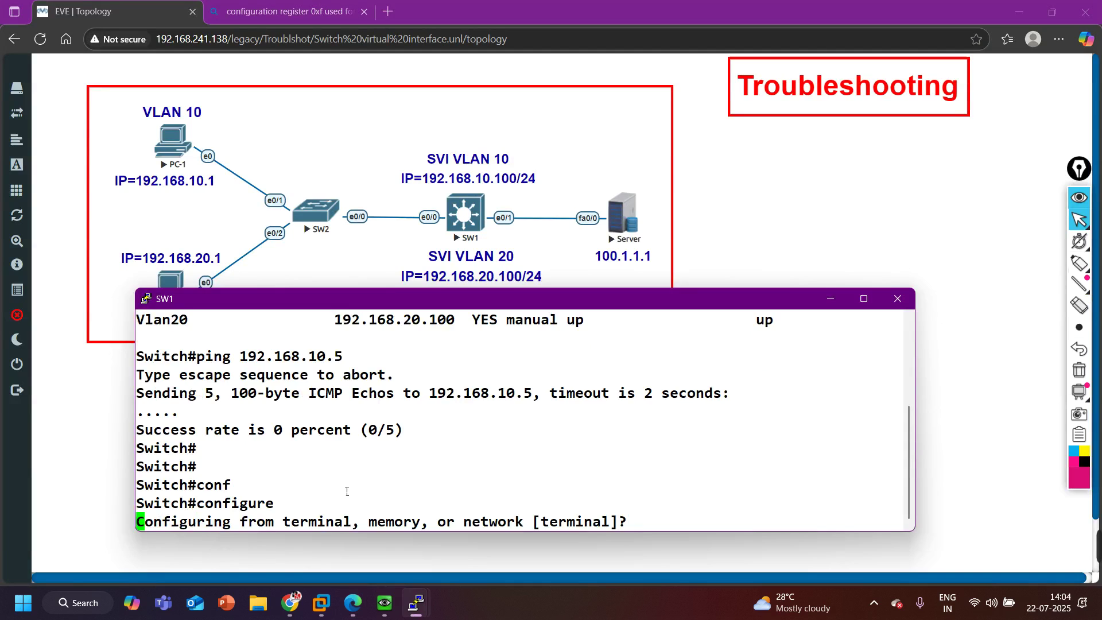
key(Return)
key(Return)
key(Return)
key(Return)
key(Return)
key(Return)
key(Return)
key(Return)
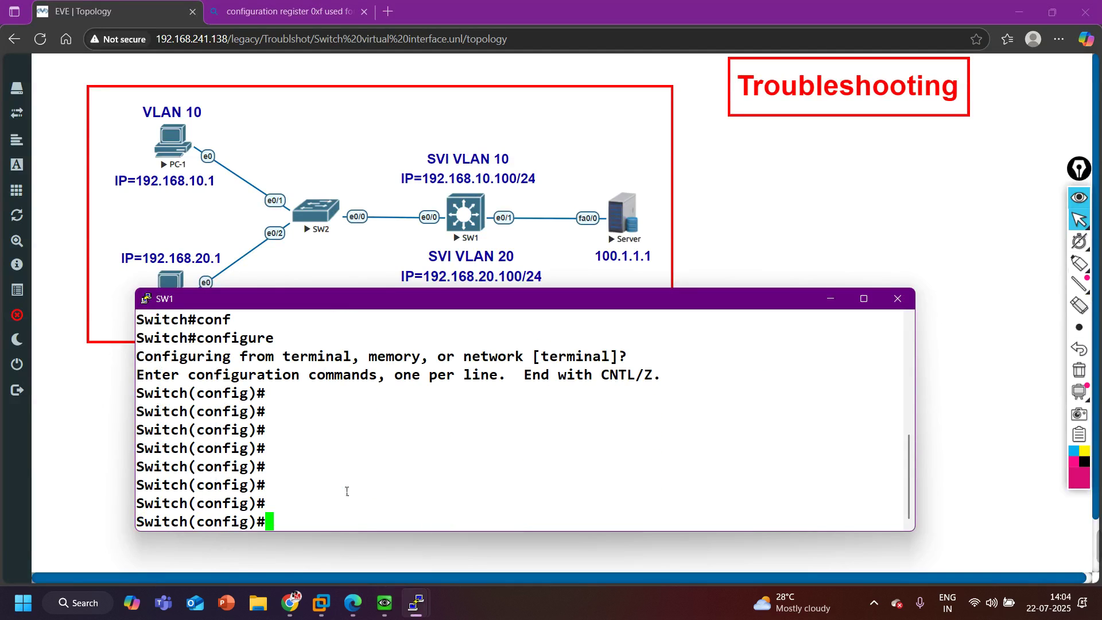
click(756, 267)
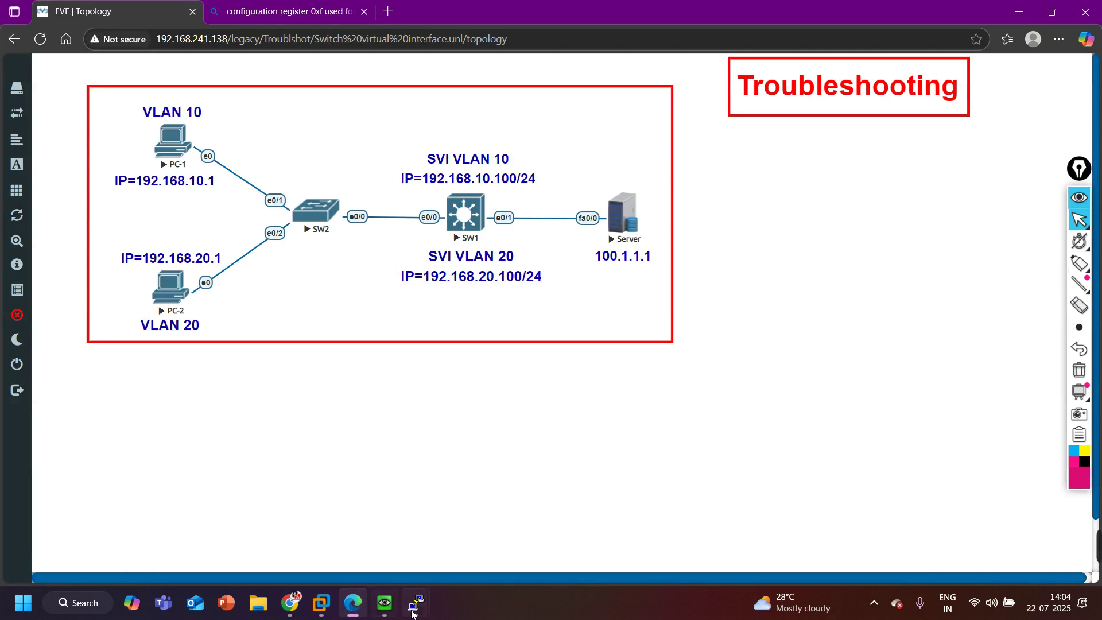
Switch to SW2's console, enter global configuration mode and select interface e0/0
mouse_move(417, 613)
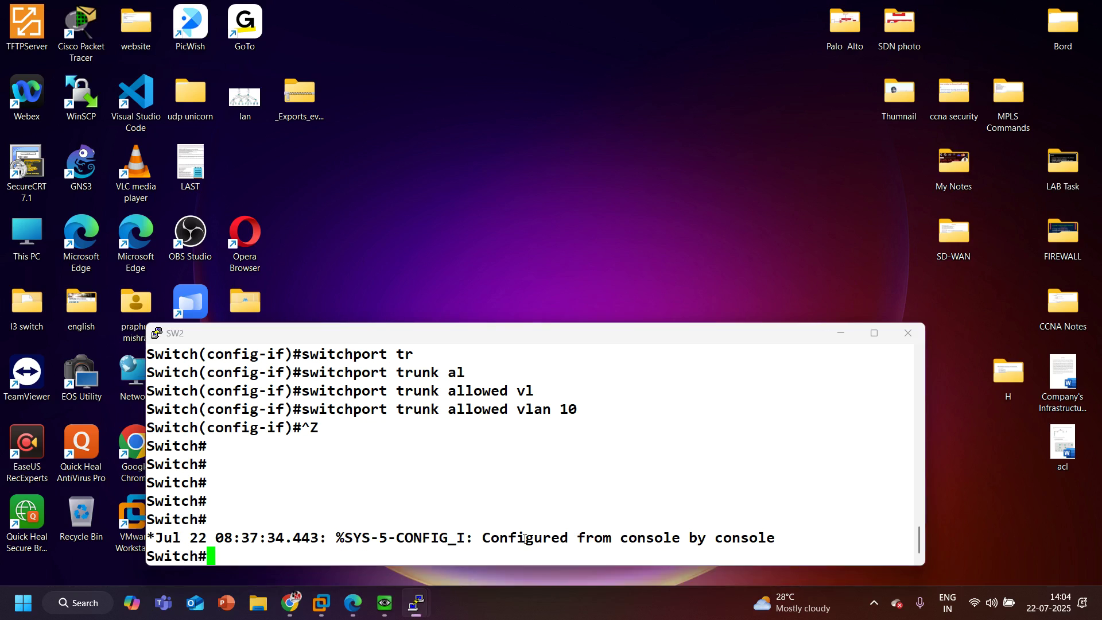
click(570, 565)
text(conf)
key(Tab)
key(Return)
key(Return)
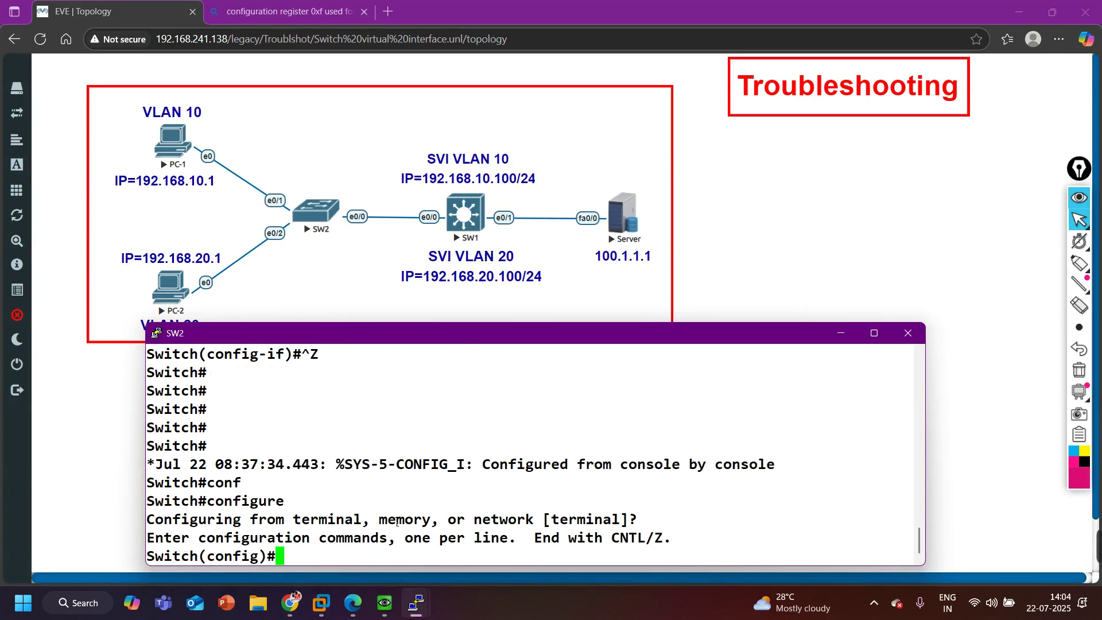
key(Return)
key(Return)
key(Return)
text(int e0/0)
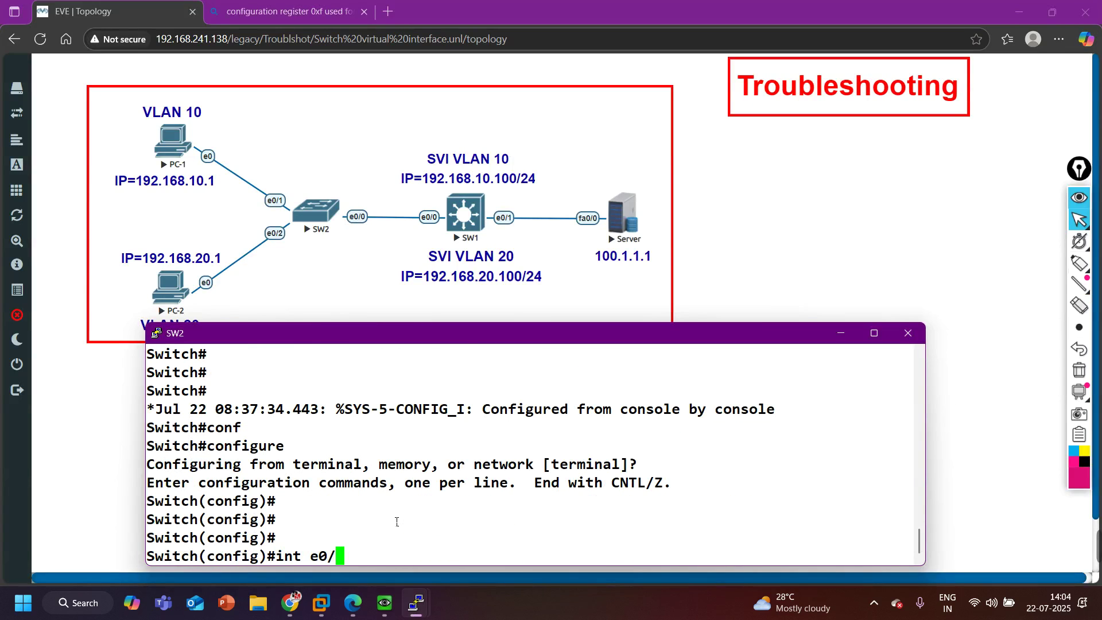
key(Return)
Set the allowed VLAN on SW2's e0/0 trunk to 20 with switchport trunk allowed vlan 20
text(sw)
key(Tab)
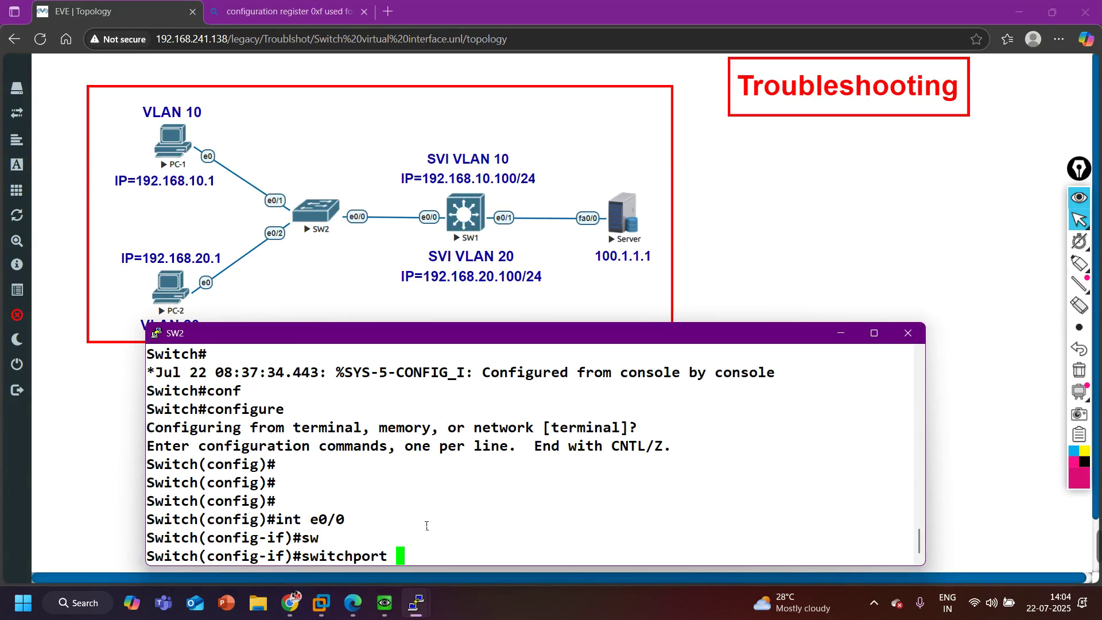
text(in)
key(BackSpace)
key(BackSpace)
key(BackSpace)
key(BackSpace)
key(BackSpace)
key(BackSpace)
key(BackSpace)
key(BackSpace)
key(BackSpace)
key(BackSpace)
key(BackSpace)
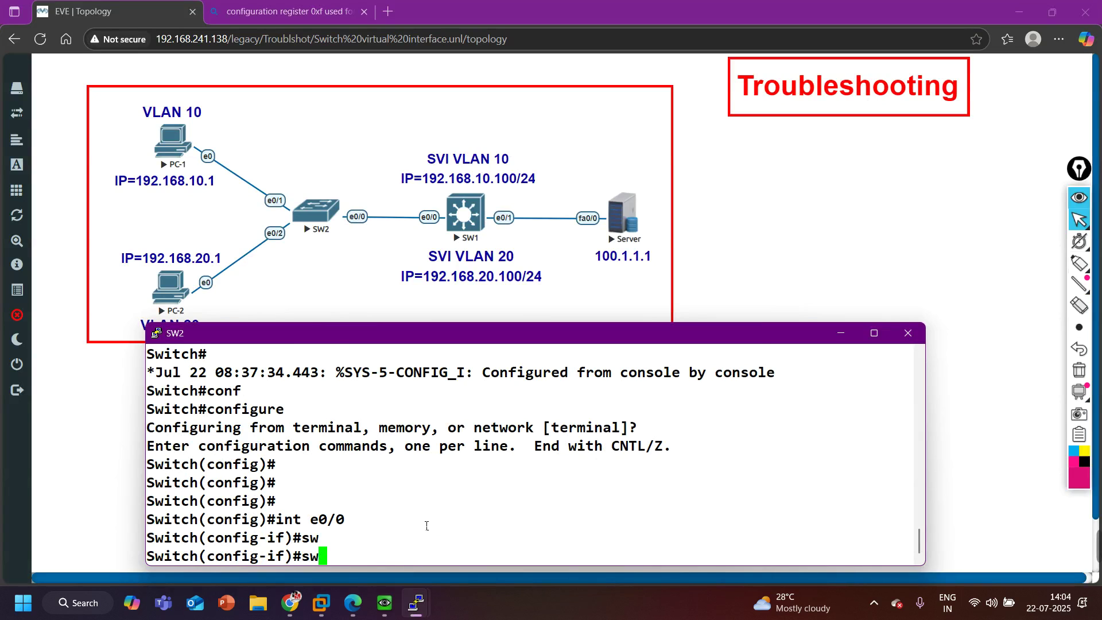
key(Tab)
text(tr)
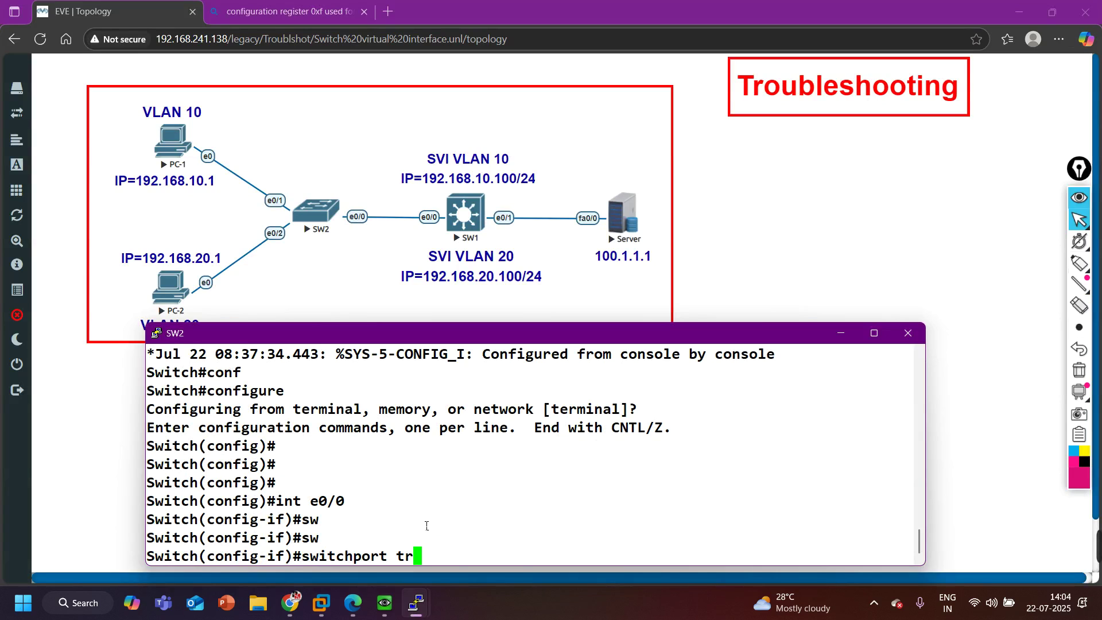
key(Tab)
text(al)
key(Tab)
text(vl)
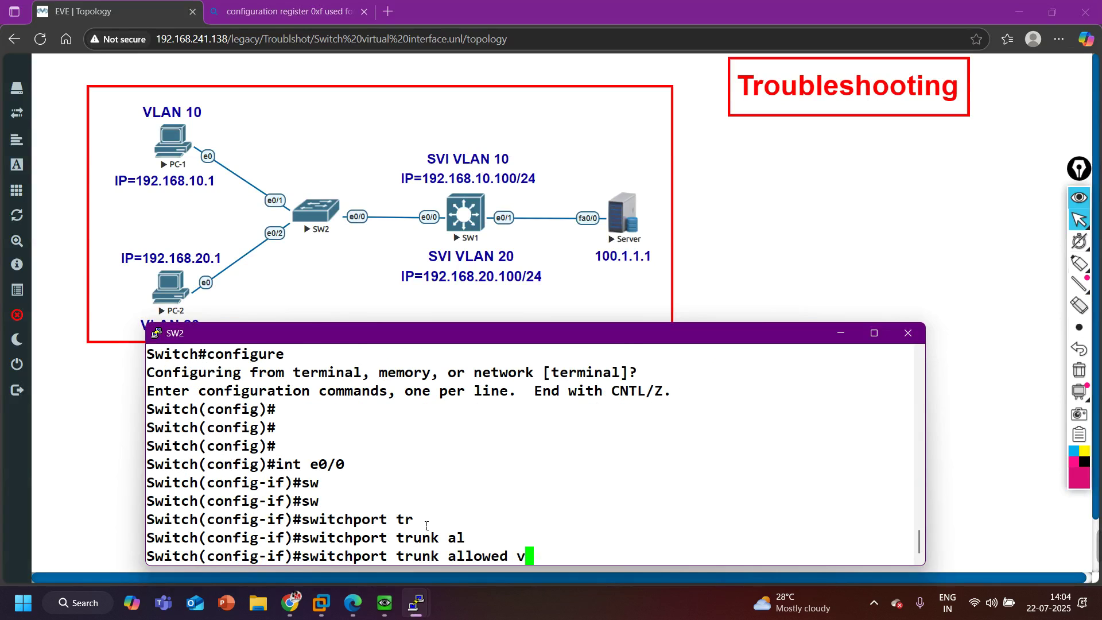
key(Tab)
text(20)
key(Return)
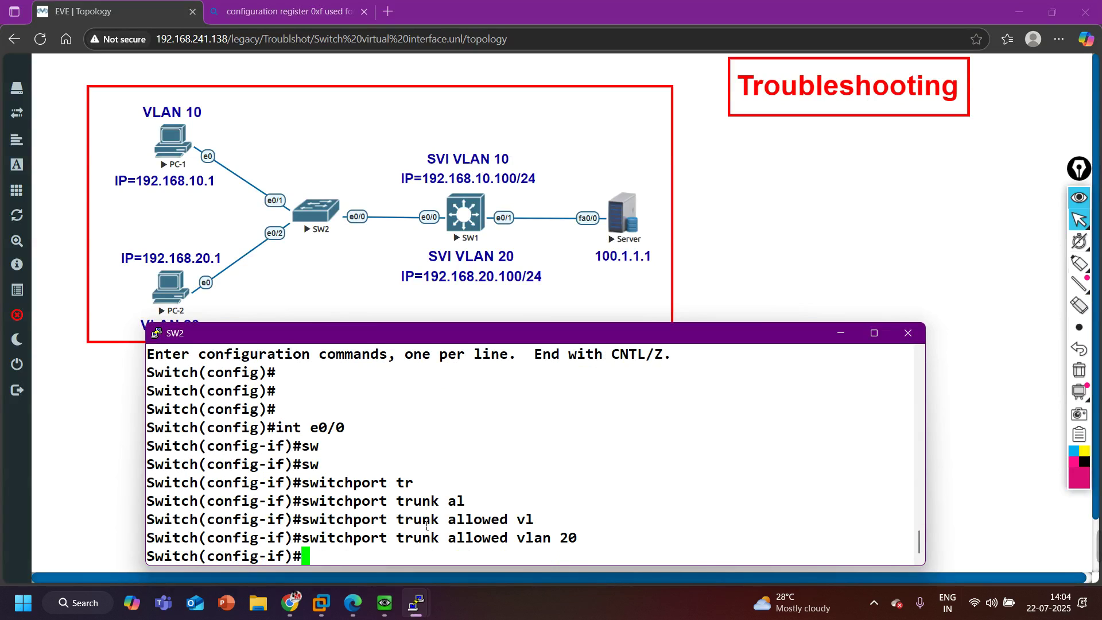
Ping 192.168.10.100 from PC-1 again and highlight the switchport trunk allowed vlan 20 command in SW2's console
click(384, 602)
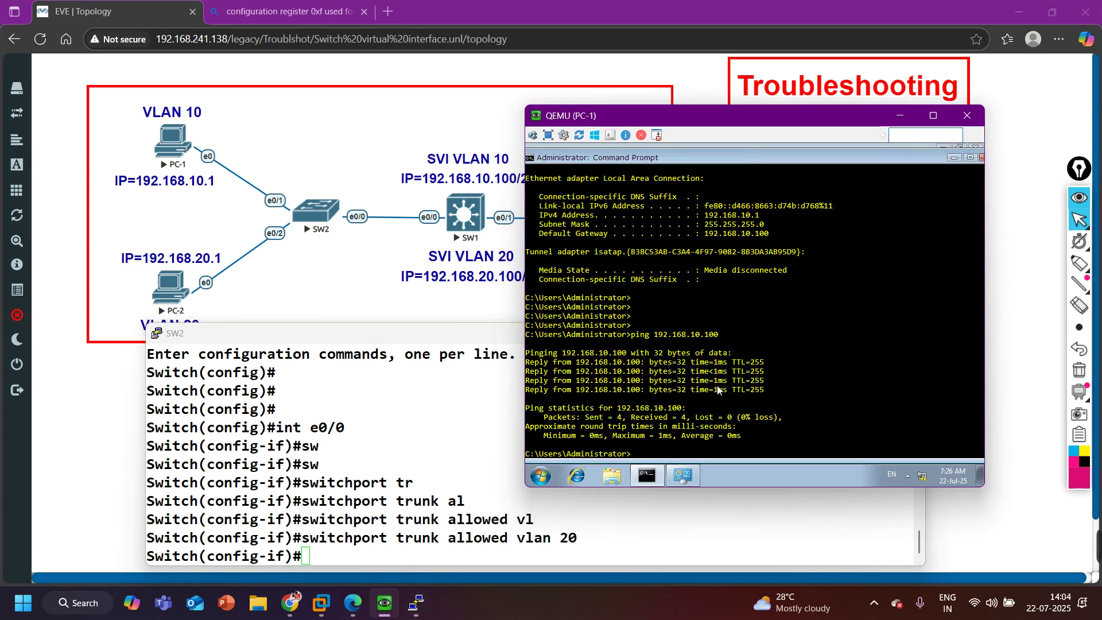
key(Up)
key(Return)
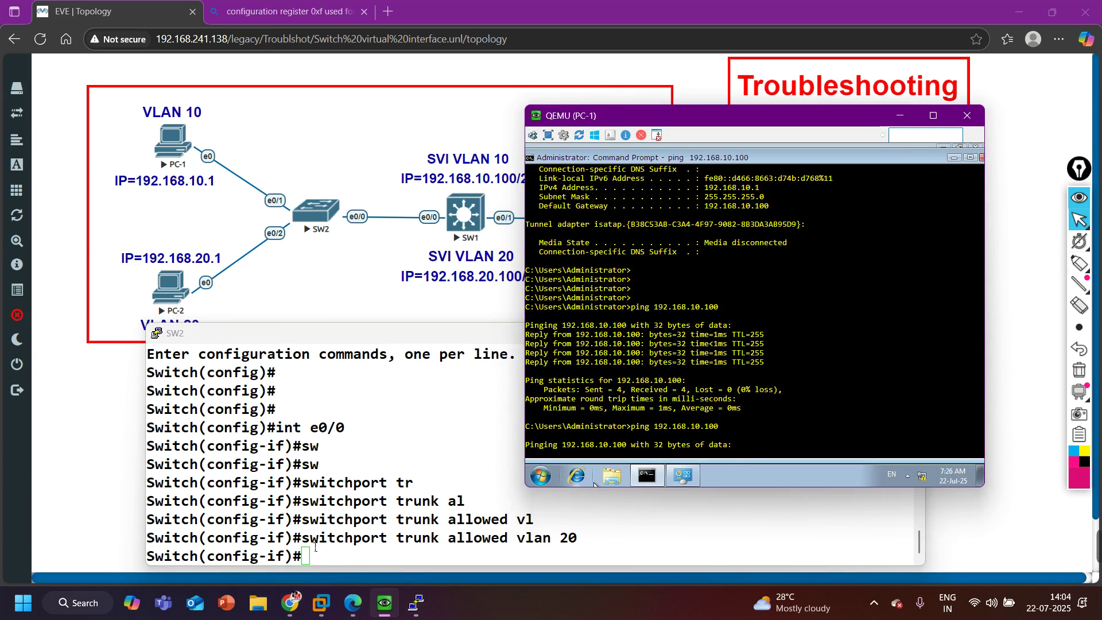
drag(310, 543, 594, 547)
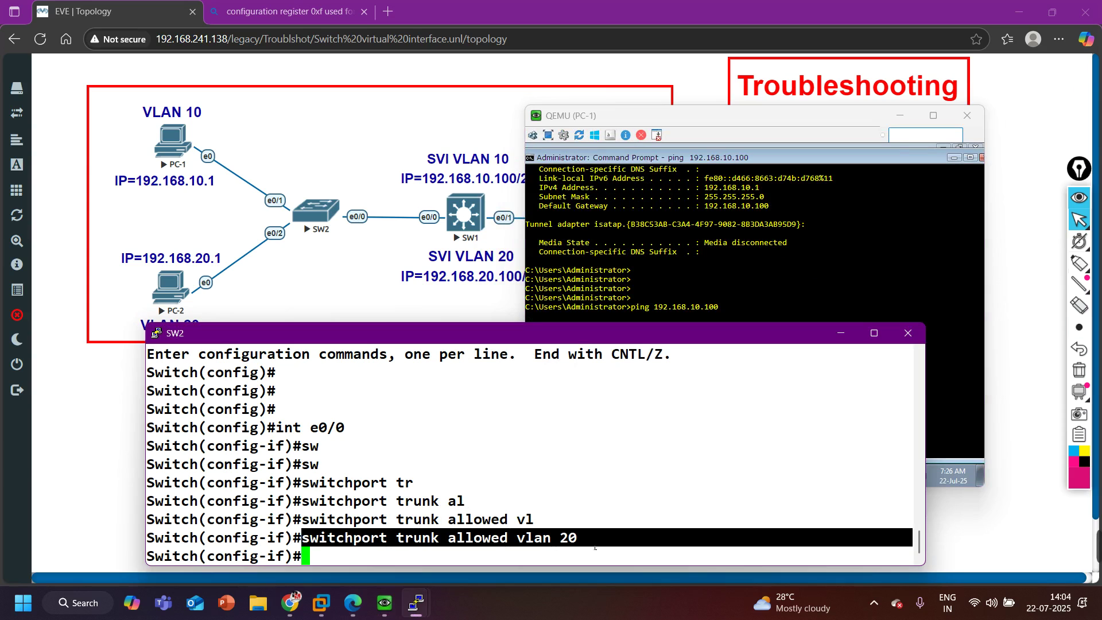
Run do show int trunk in SW2's console and highlight the Et0/0 entry under the VLANs allowed on trunk
drag(595, 546, 494, 544)
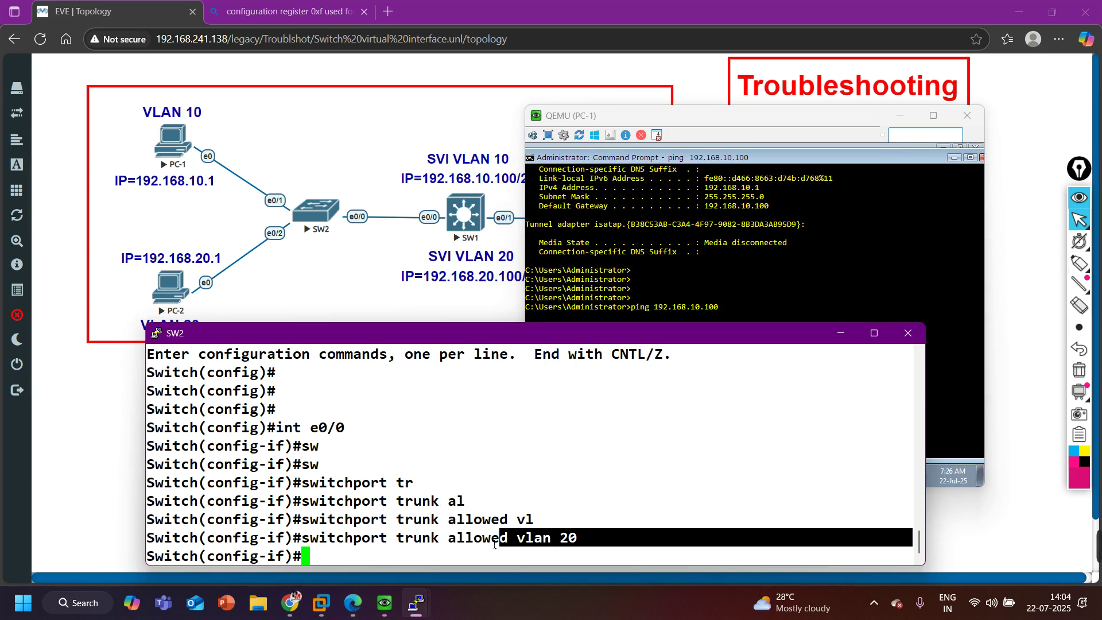
text(do sho)
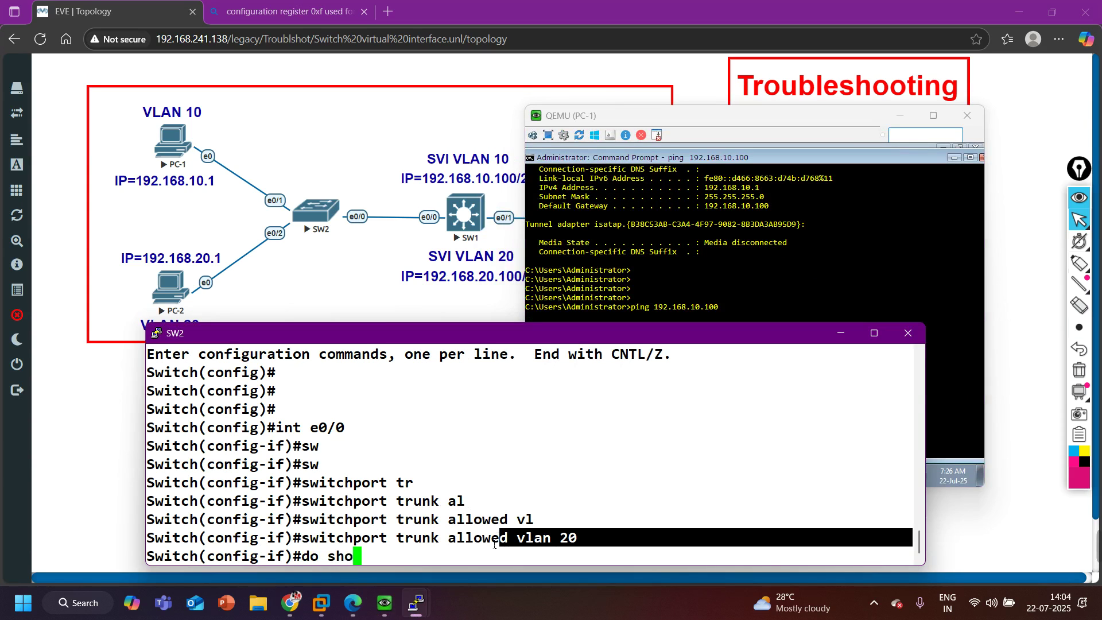
text(w int trunk)
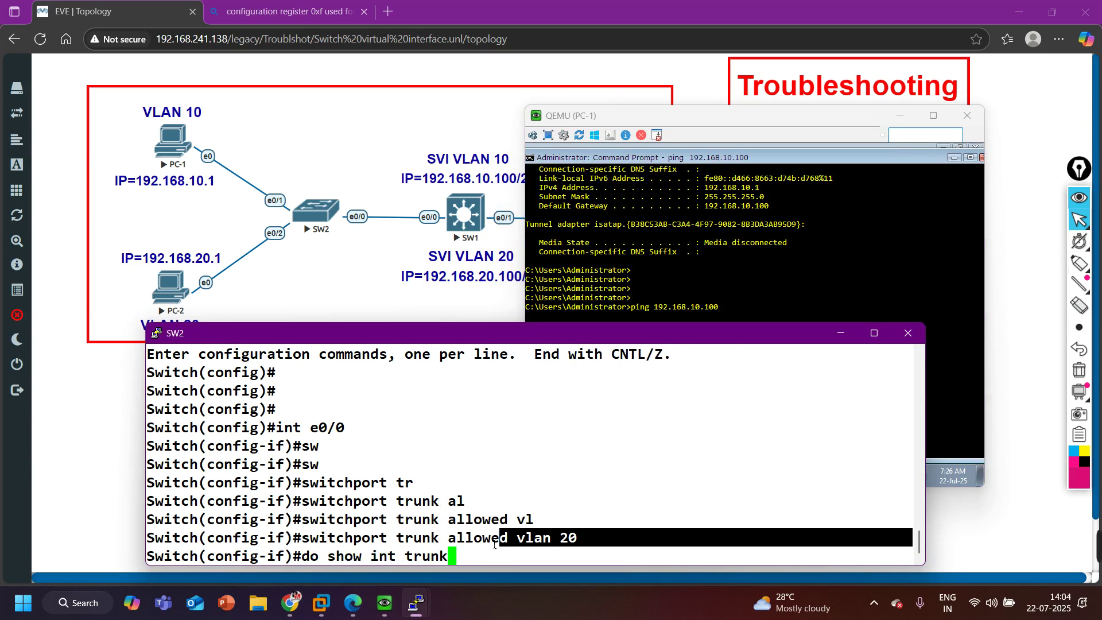
key(Return)
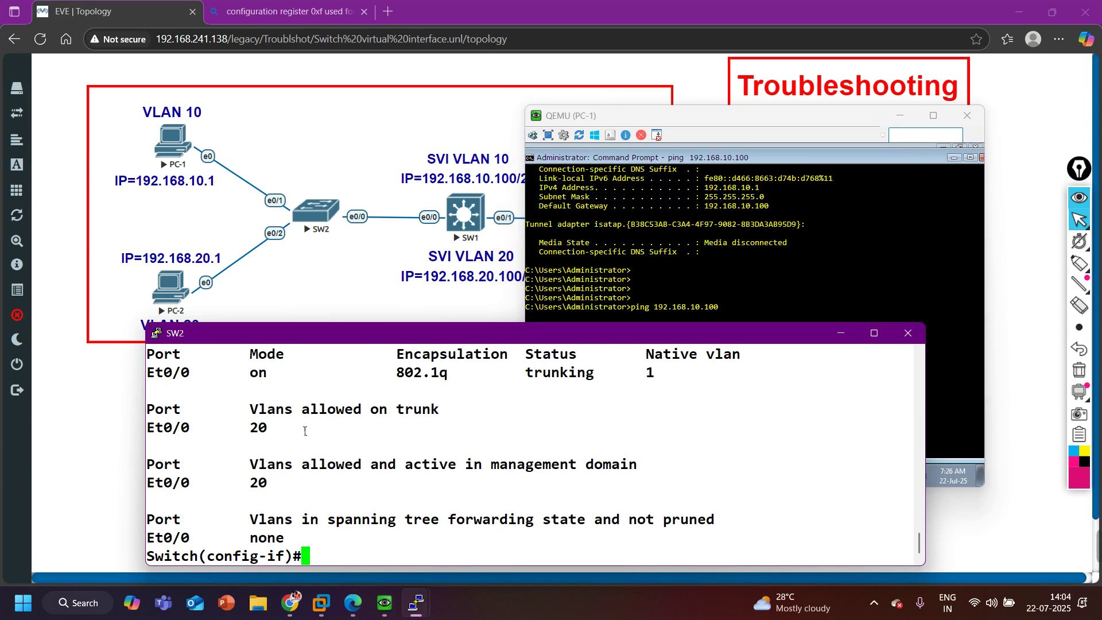
drag(305, 431, 168, 440)
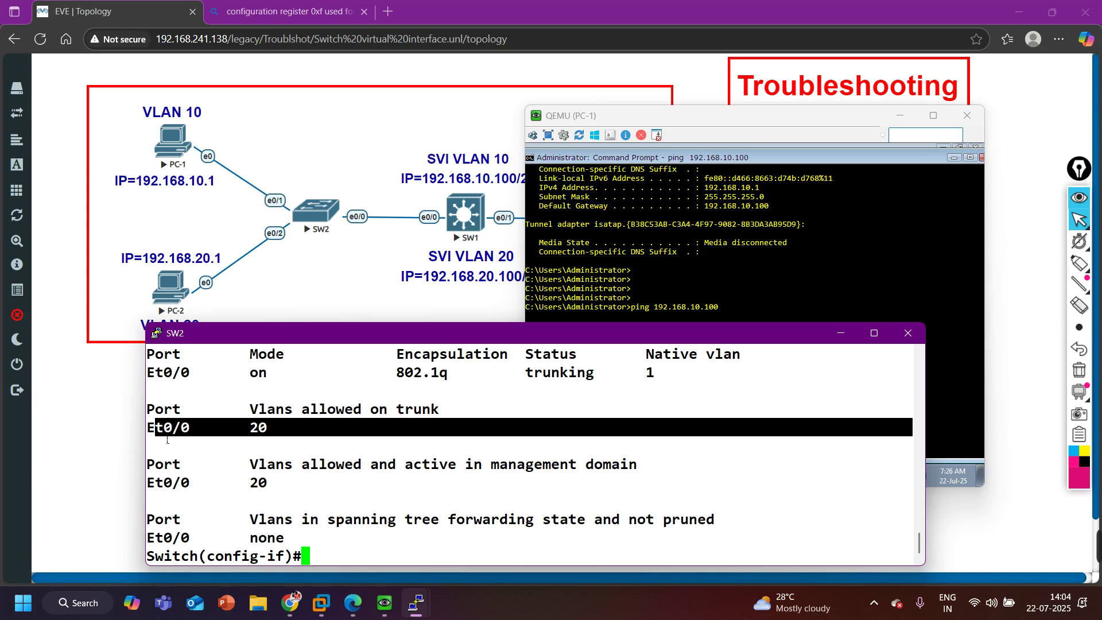
key(Return)
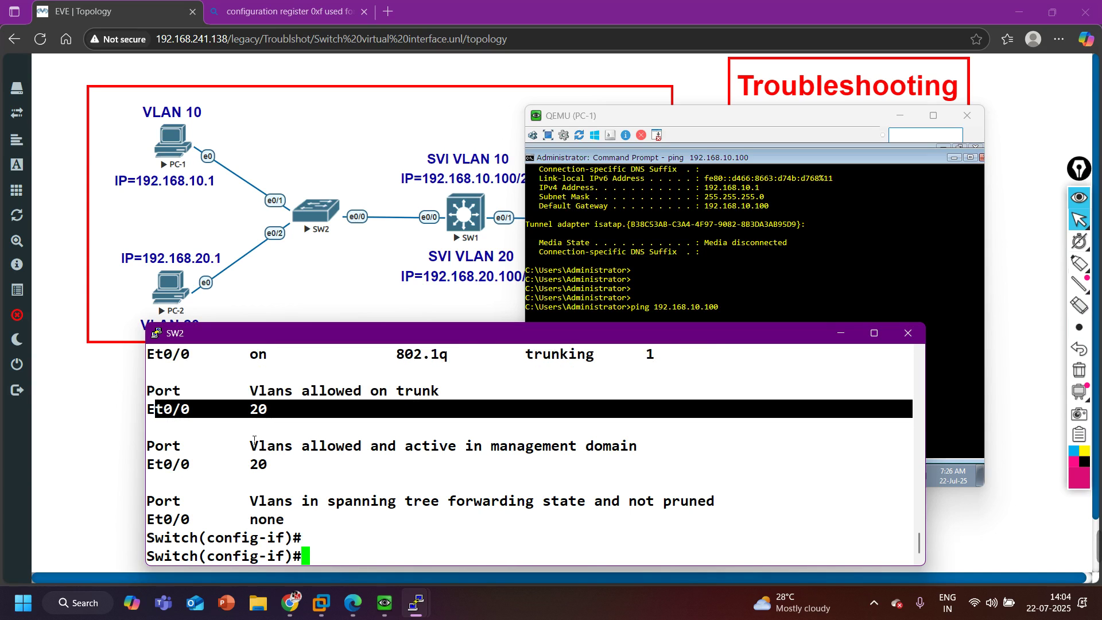
key(Up)
key(BackSpace)
key(Up)
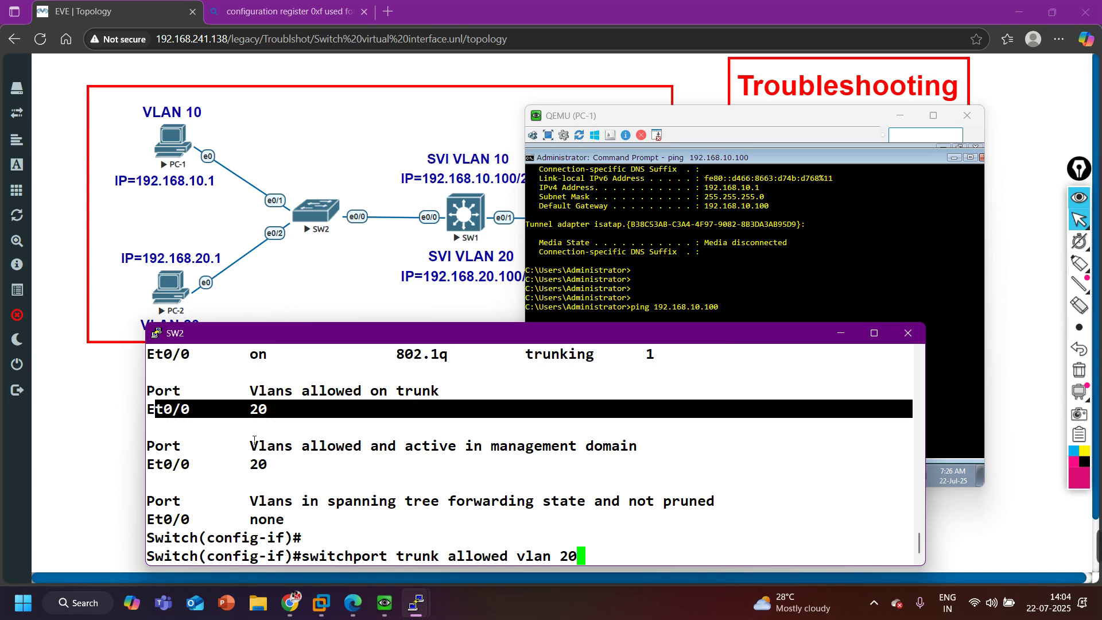
key(Down)
key(BackSpace)
key(BackSpace)
key(BackSpace)
key(BackSpace)
key(BackSpace)
key(BackSpace)
key(BackSpace)
key(BackSpace)
key(BackSpace)
key(BackSpace)
key(BackSpace)
key(BackSpace)
key(BackSpace)
key(BackSpace)
key(BackSpace)
key(BackSpace)
key(BackSpace)
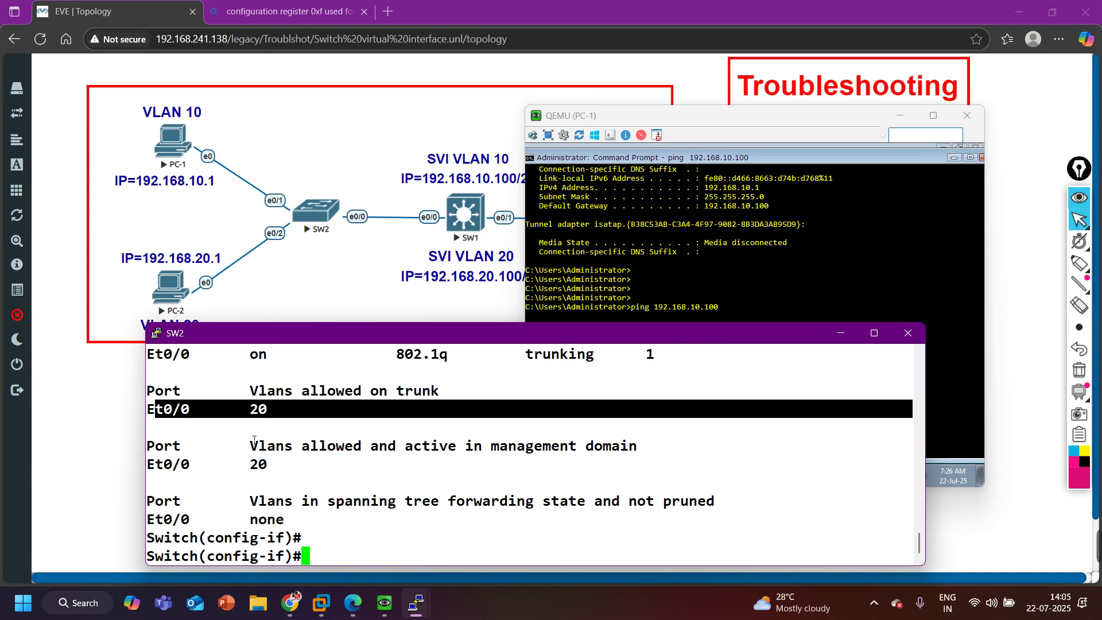
Add VLAN 10 to the VLANs allowed on SW2's e0/0 trunk with switchport trunk allowed vlan add 10
text(sw)
key(Tab)
text(tr)
key(Tab)
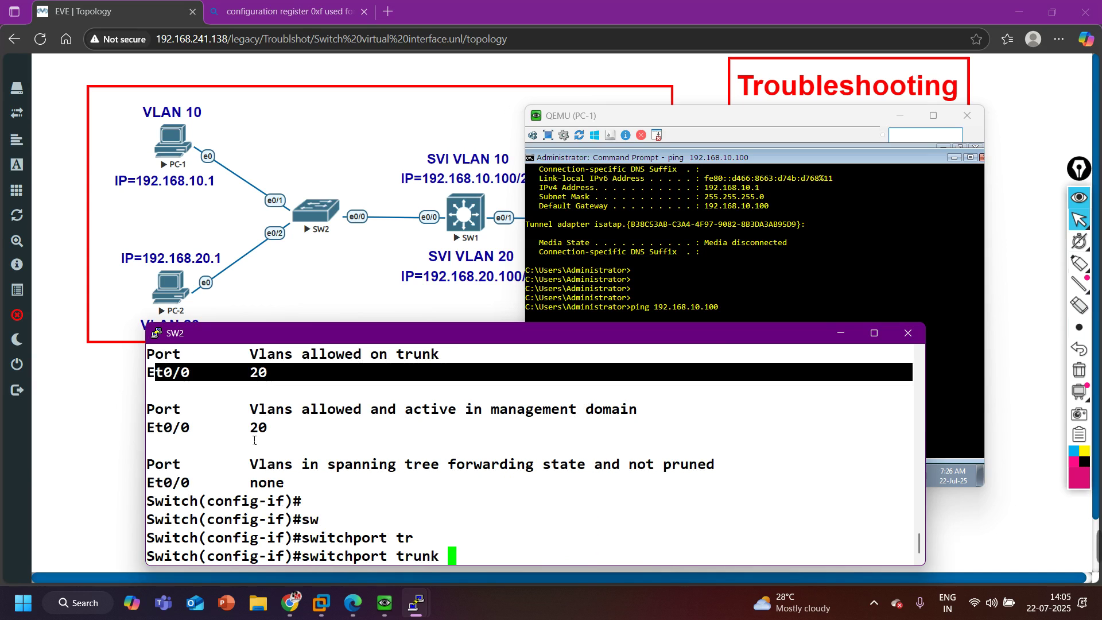
text(al)
key(Tab)
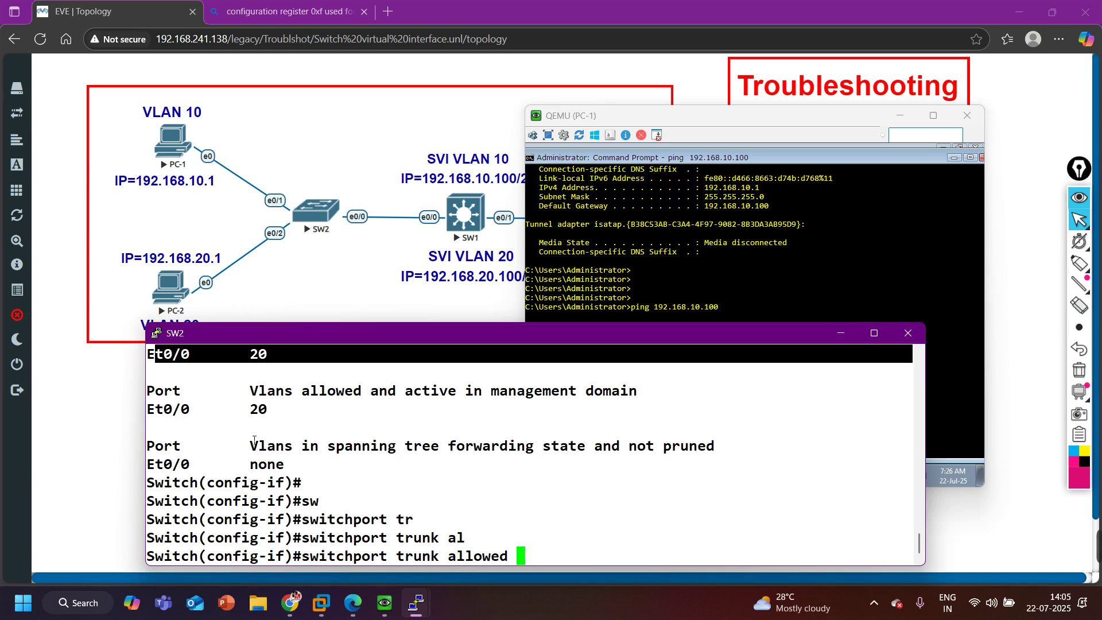
text(v)
key(Tab)
text(ad)
key(Tab)
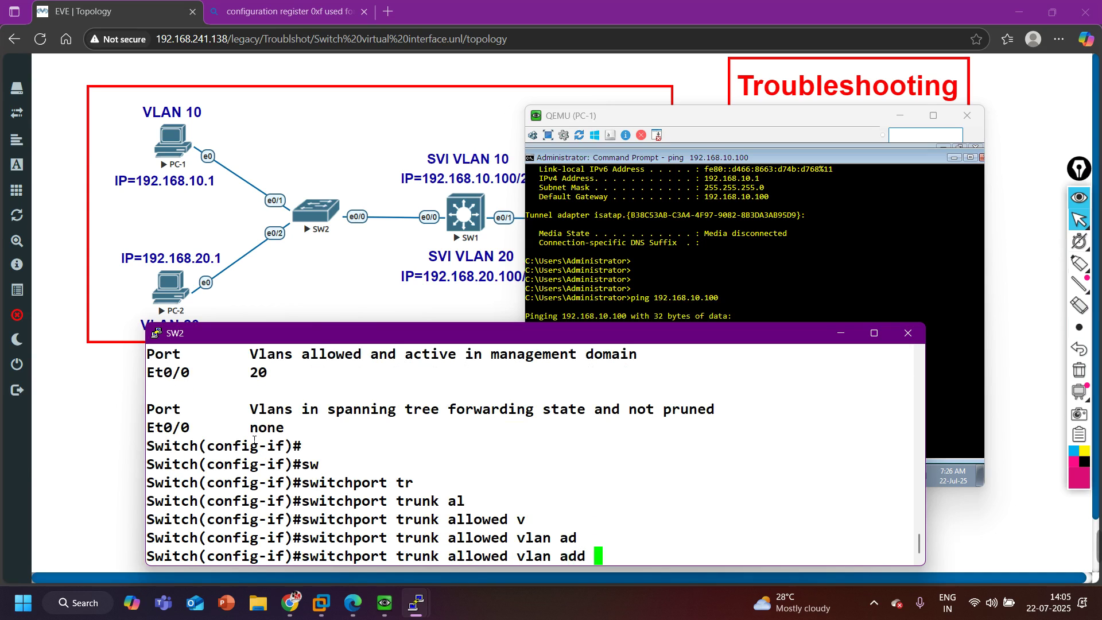
text(10)
key(Return)
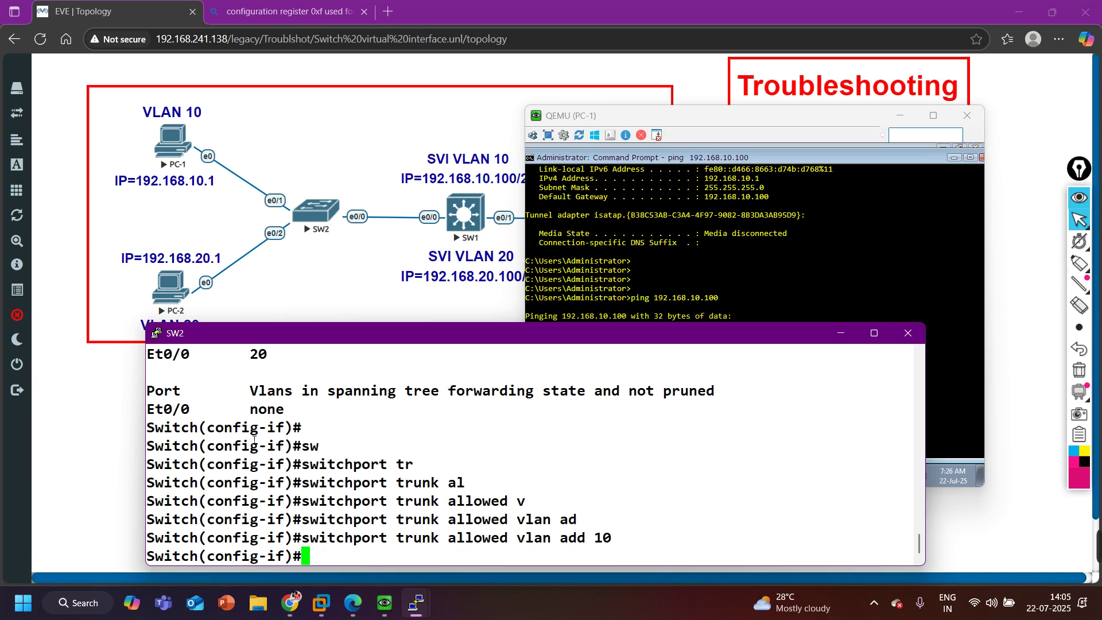
Return SW2 to privileged mode, run show int trunk and highlight the VLANs allowed on the Et0/0 trunk
key(ctrl+z)
key(Return)
key(Return)
key(Return)
key(Return)
key(Return)
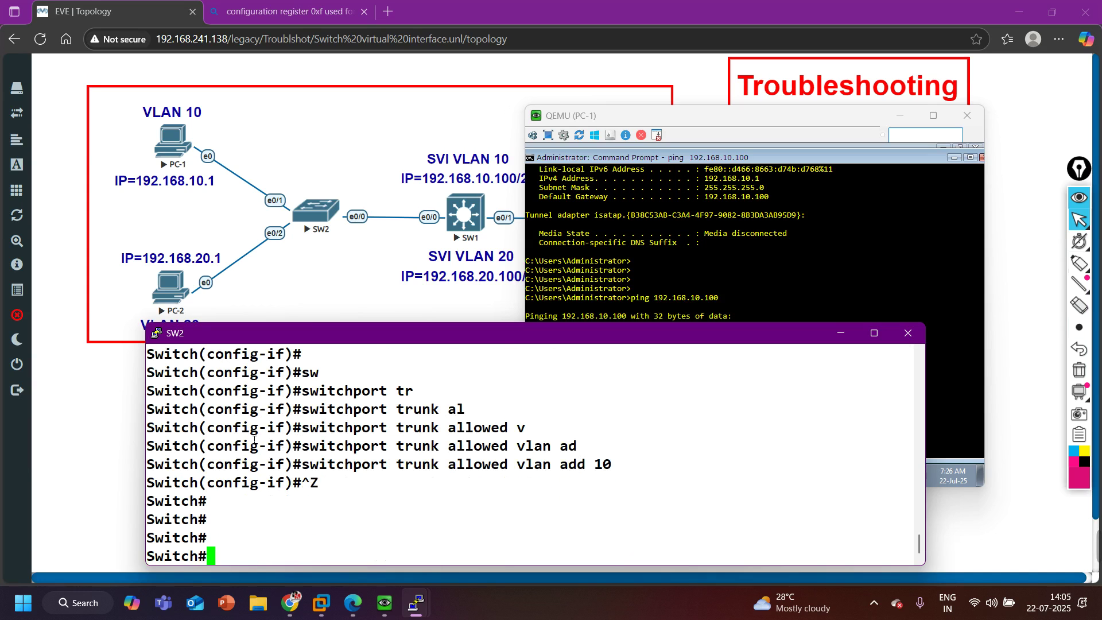
text(sh)
key(Tab)
text(int tru)
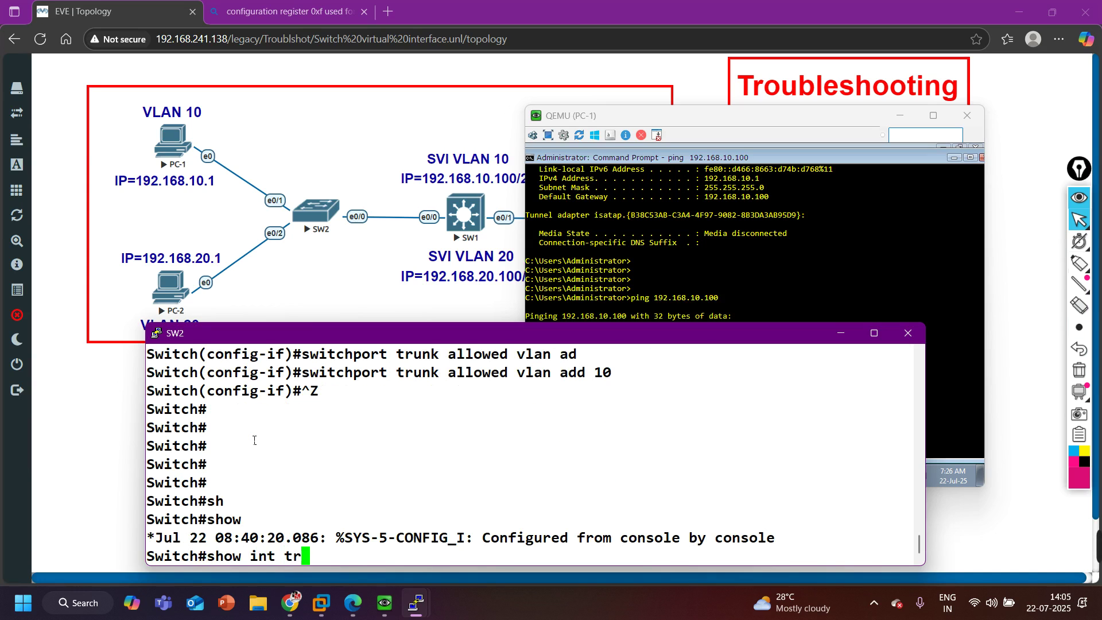
key(Tab)
key(Return)
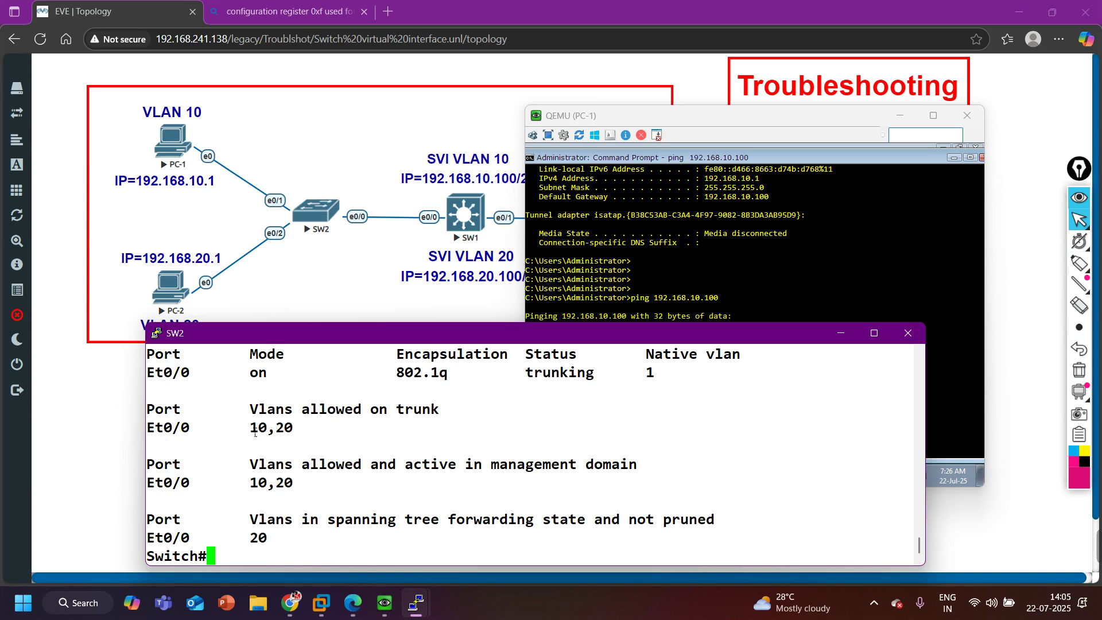
drag(255, 434, 902, 431)
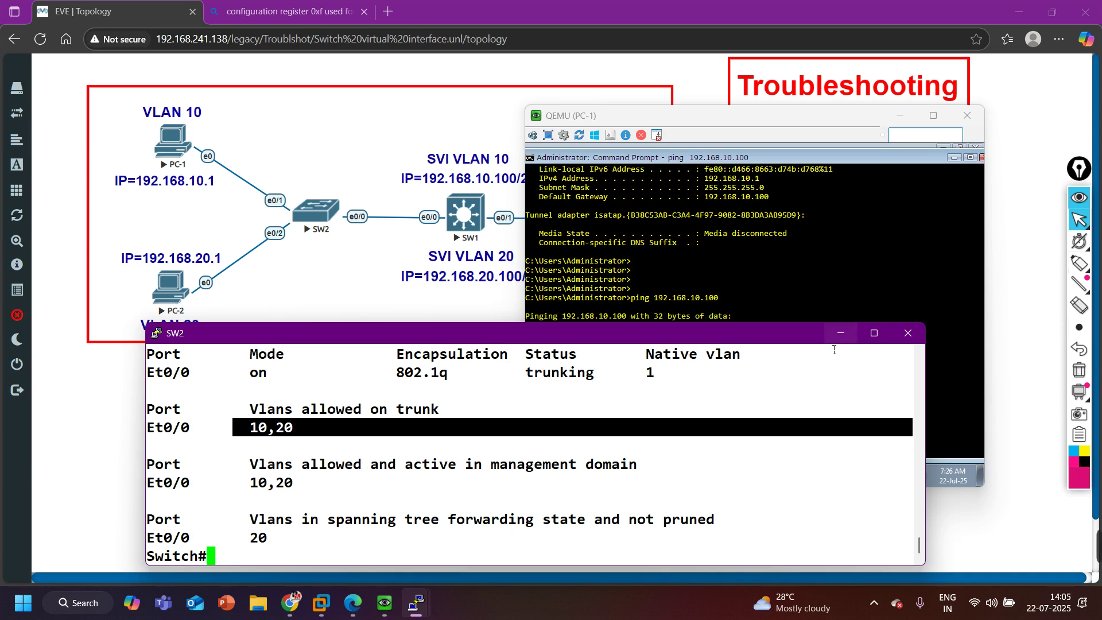
Minimize SW2's console and check the ping output for 192.168.10.100 on PC-1
click(839, 333)
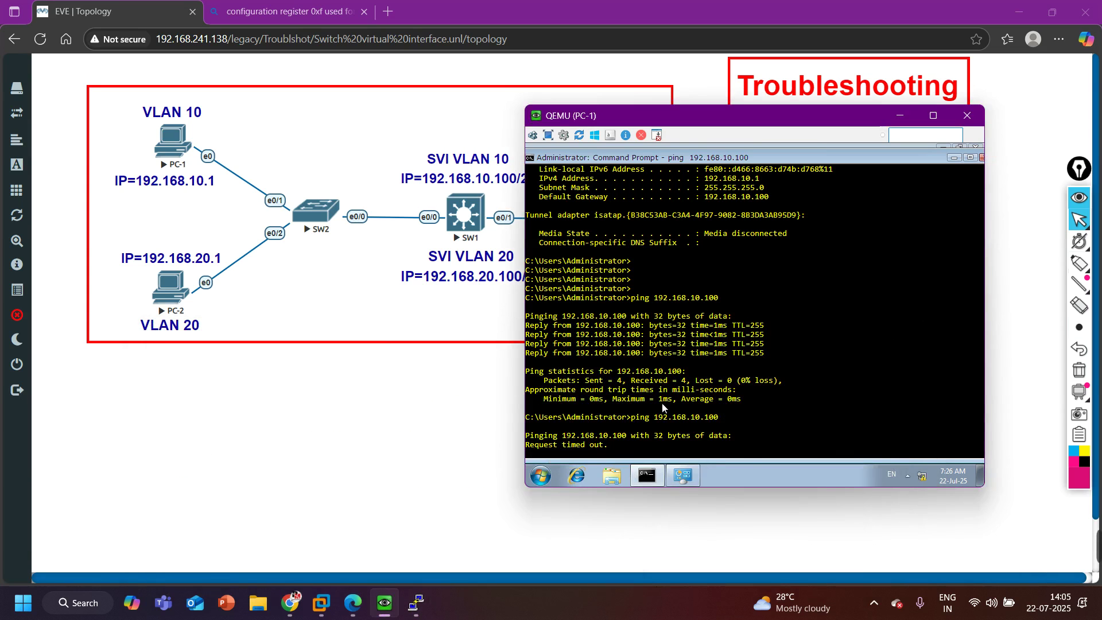
scroll(653, 367, down, 8)
scroll(654, 368, up, 3)
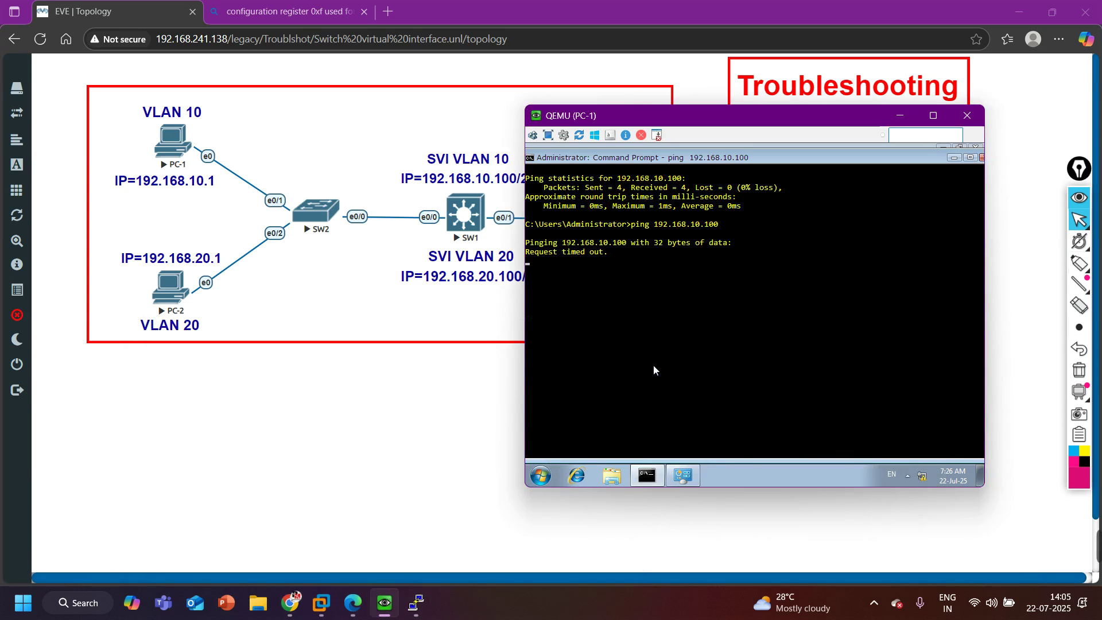
Open PC-2's console, trusting the unauthenticated VNC server, and launch its Network Connections with ncpa.cpl
click(174, 298)
click(174, 298)
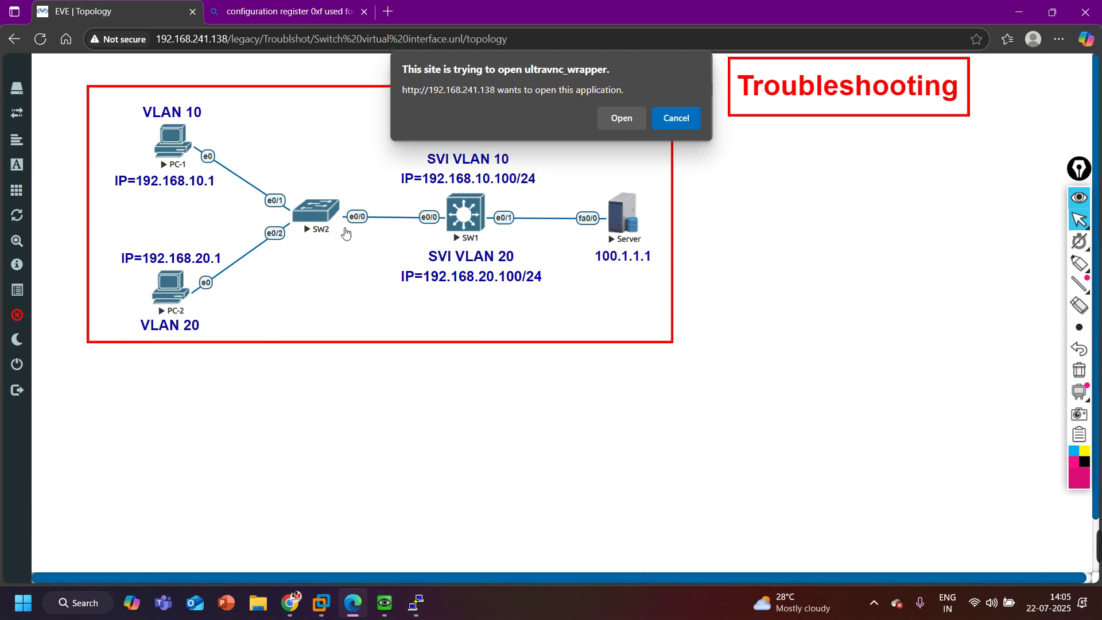
click(622, 109)
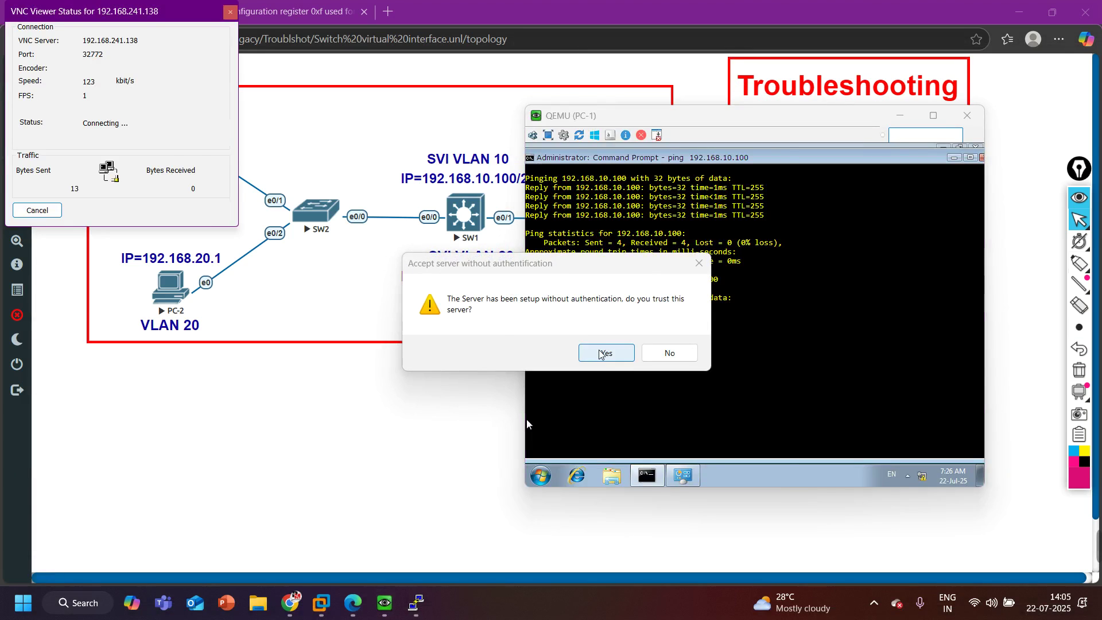
click(601, 351)
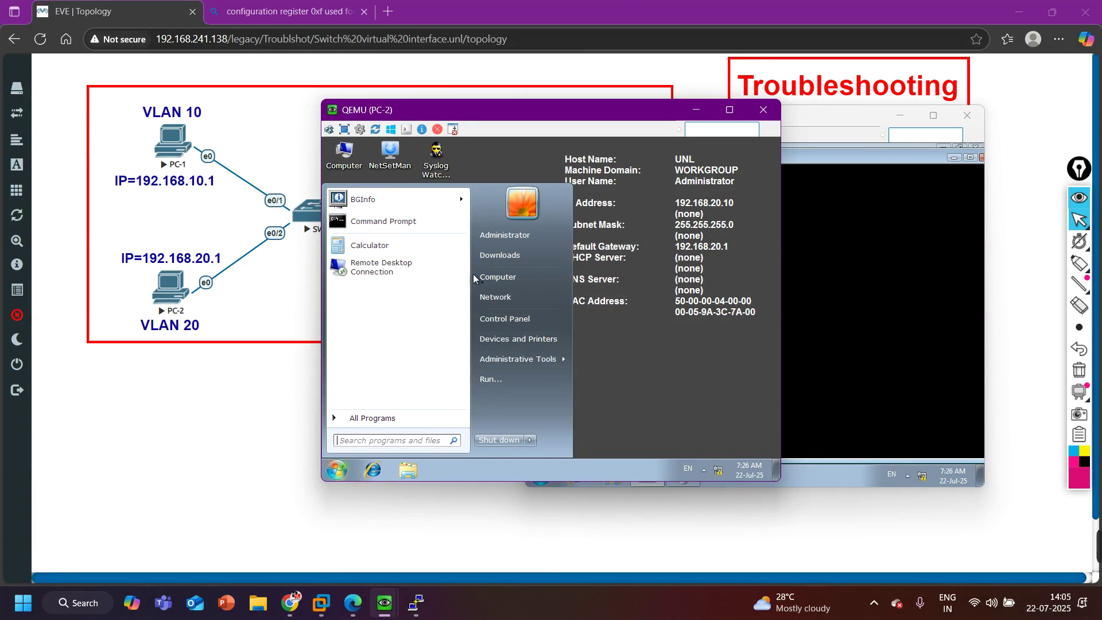
click(381, 443)
text(ncpa.cpl)
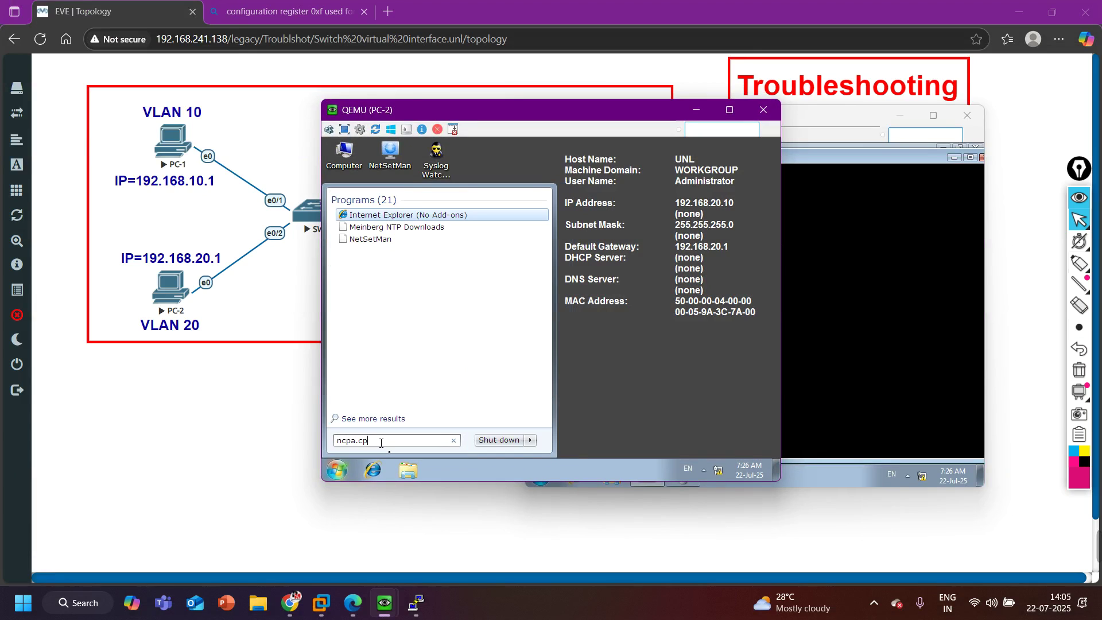
key(Return)
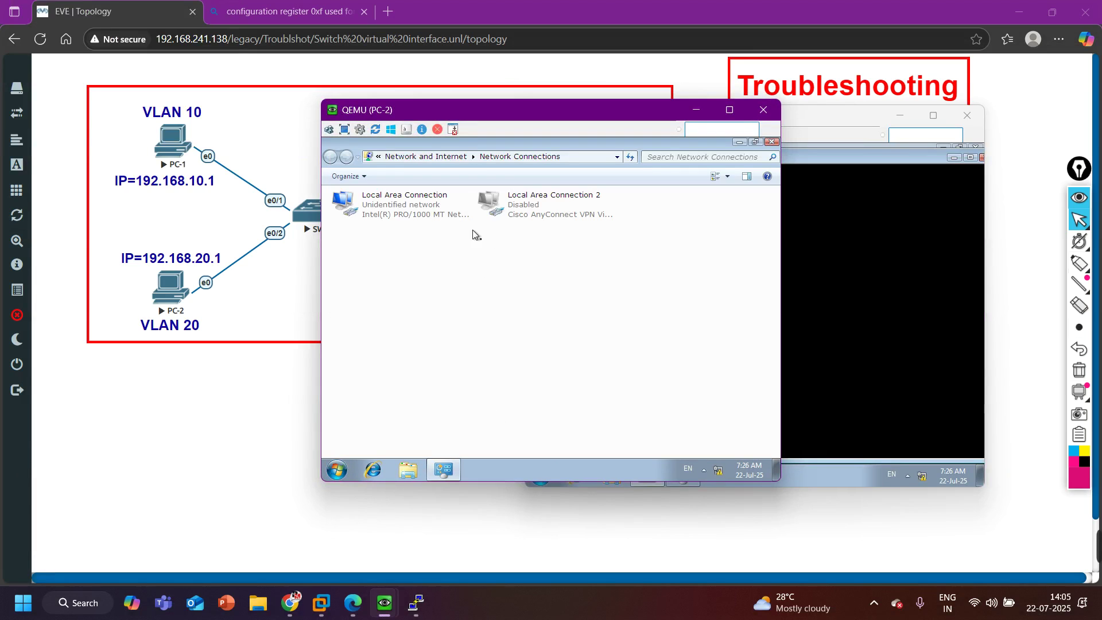
Set IPv4 on PC-2's Local Area Connection to obtain an IP address automatically and apply the connection properties
right_click(413, 209)
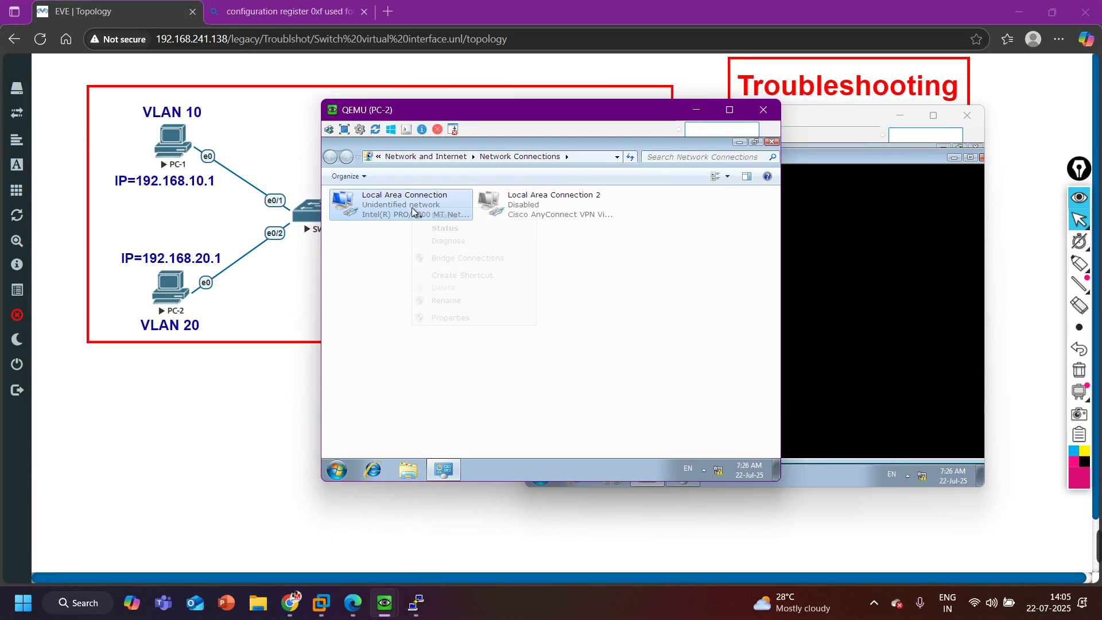
click(454, 319)
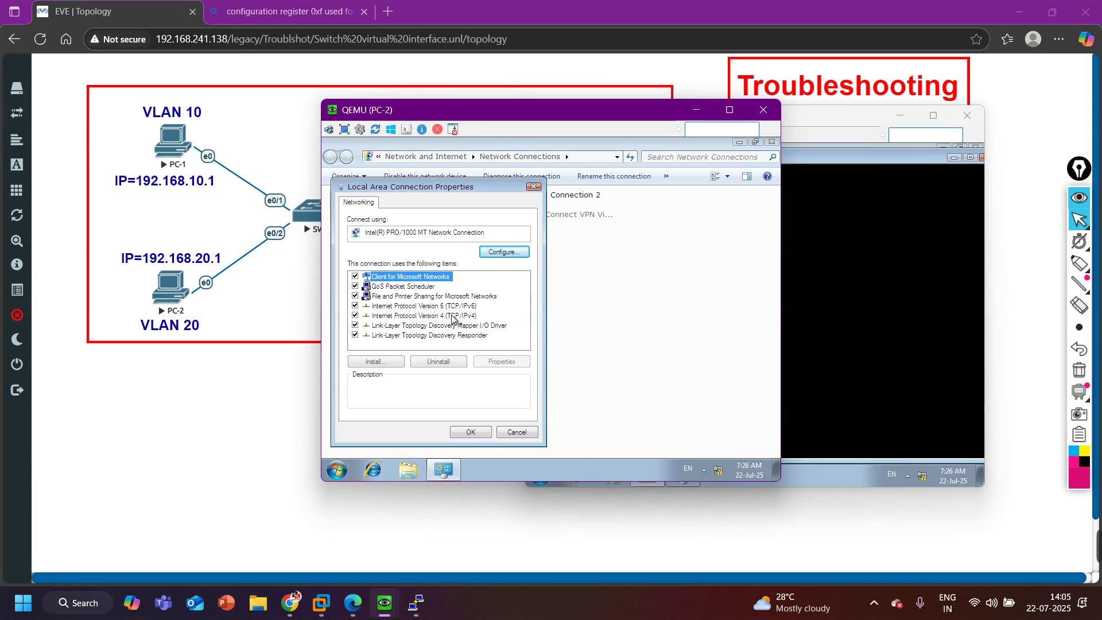
double_click(453, 317)
click(376, 271)
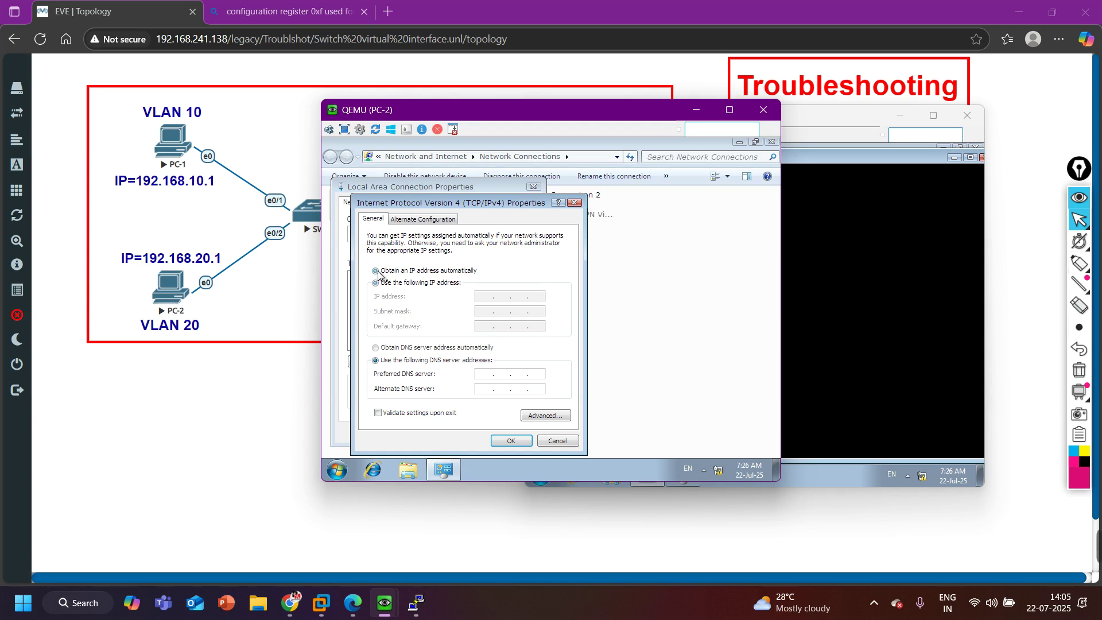
click(504, 442)
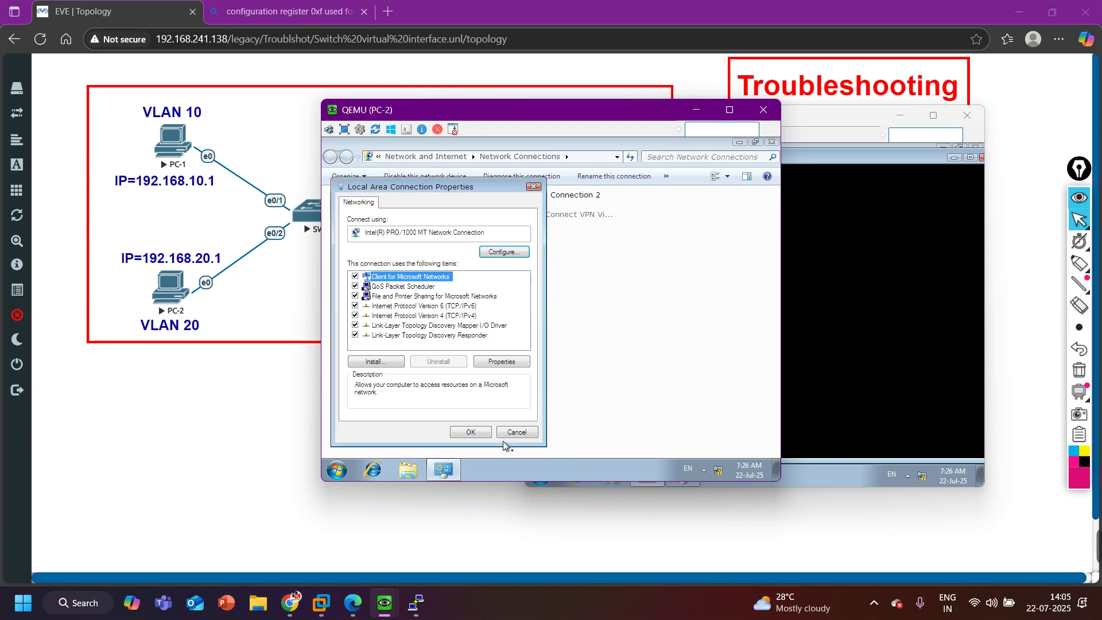
click(471, 432)
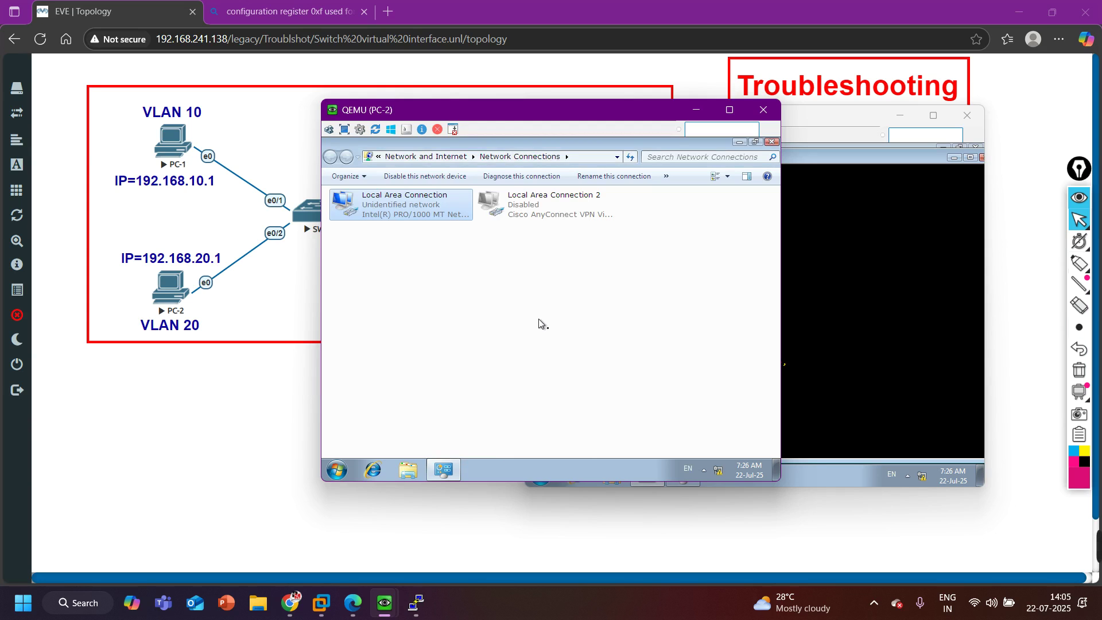
Open a Command Prompt on PC-2 and run ipconfig to check its IP address and default gateway
mouse_move(779, 550)
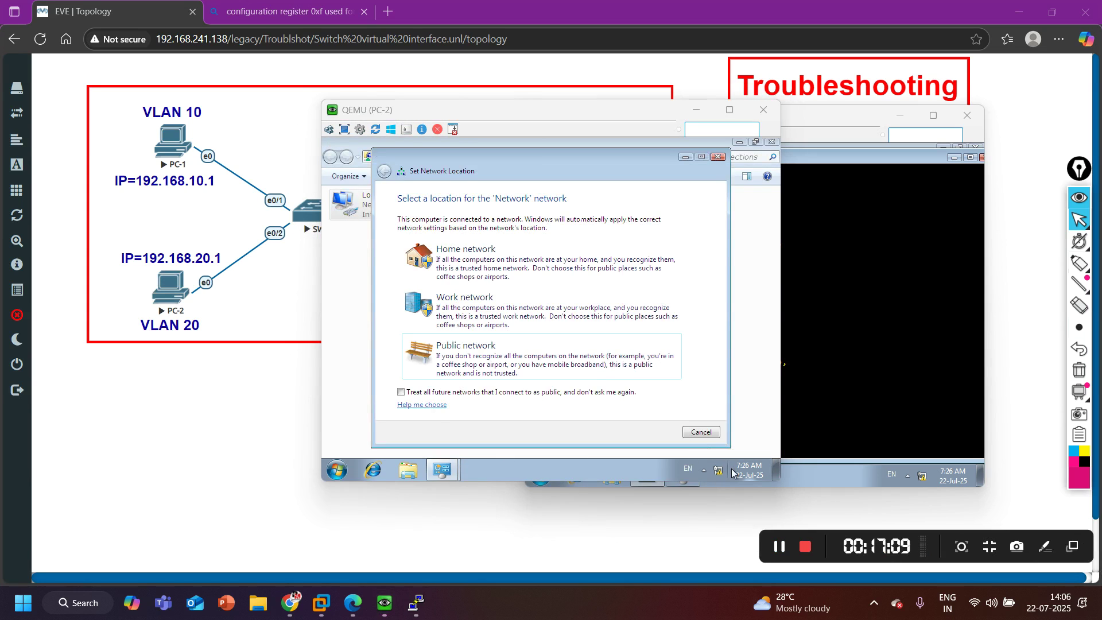
click(337, 470)
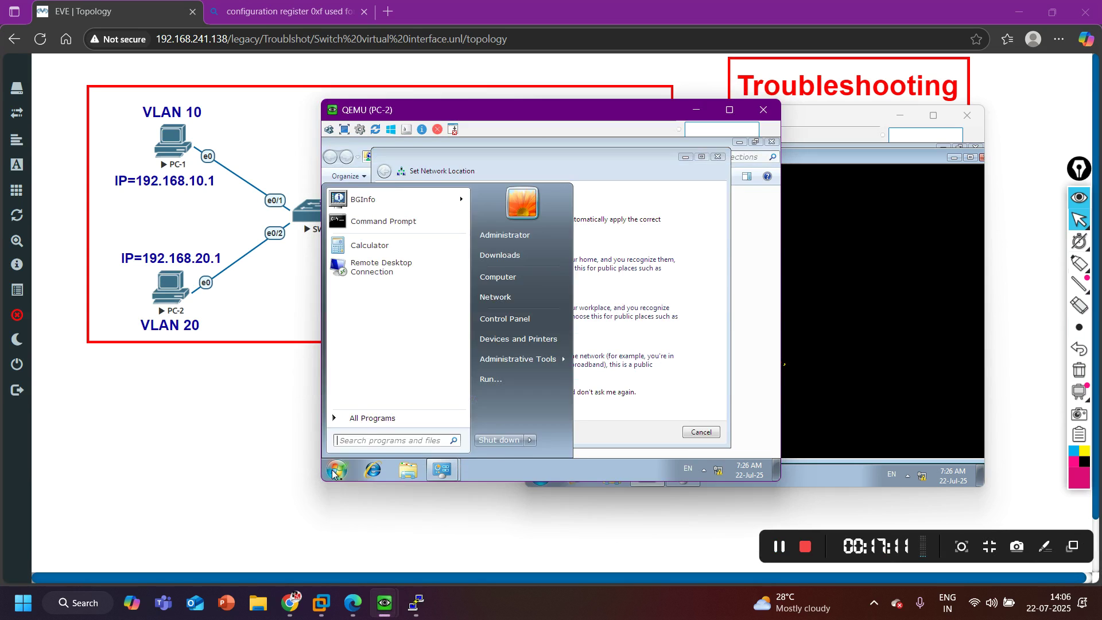
click(379, 221)
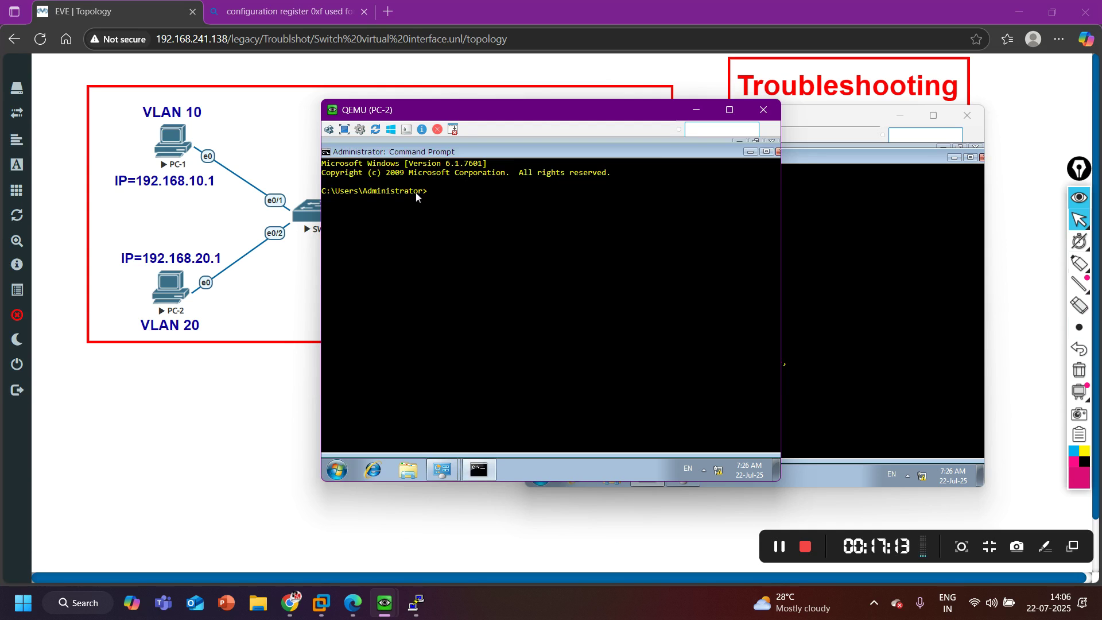
text(ipconf)
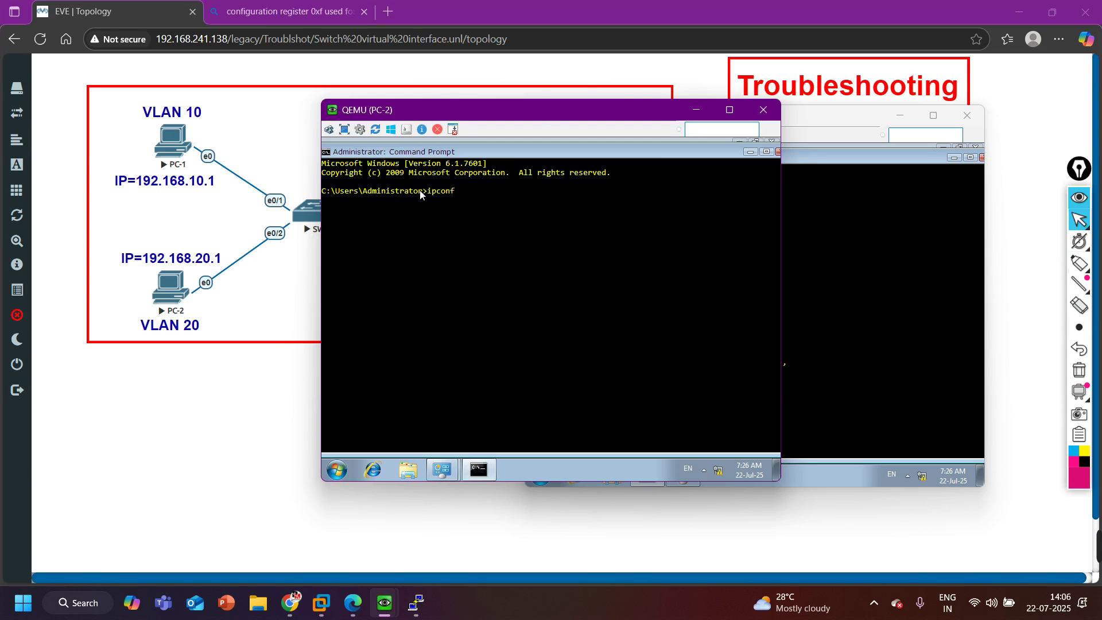
text(ig)
key(Return)
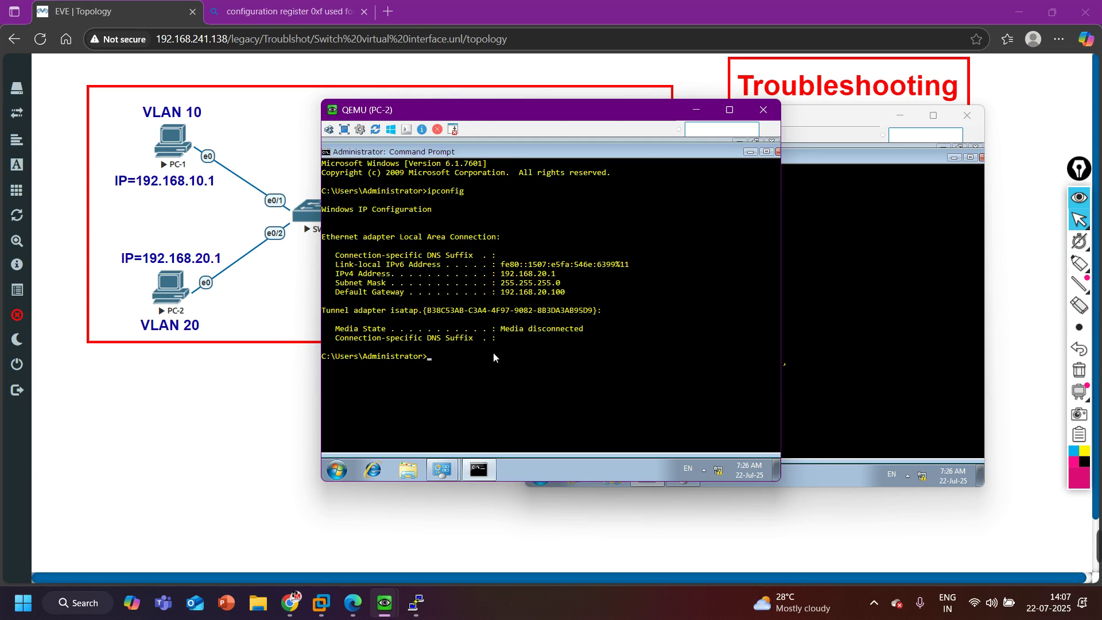
Ping the gateway 192.168.20.100 from PC-2, and minimize the PC-2 and PC-1 console windows
text(ping 192.168.20.100)
key(Return)
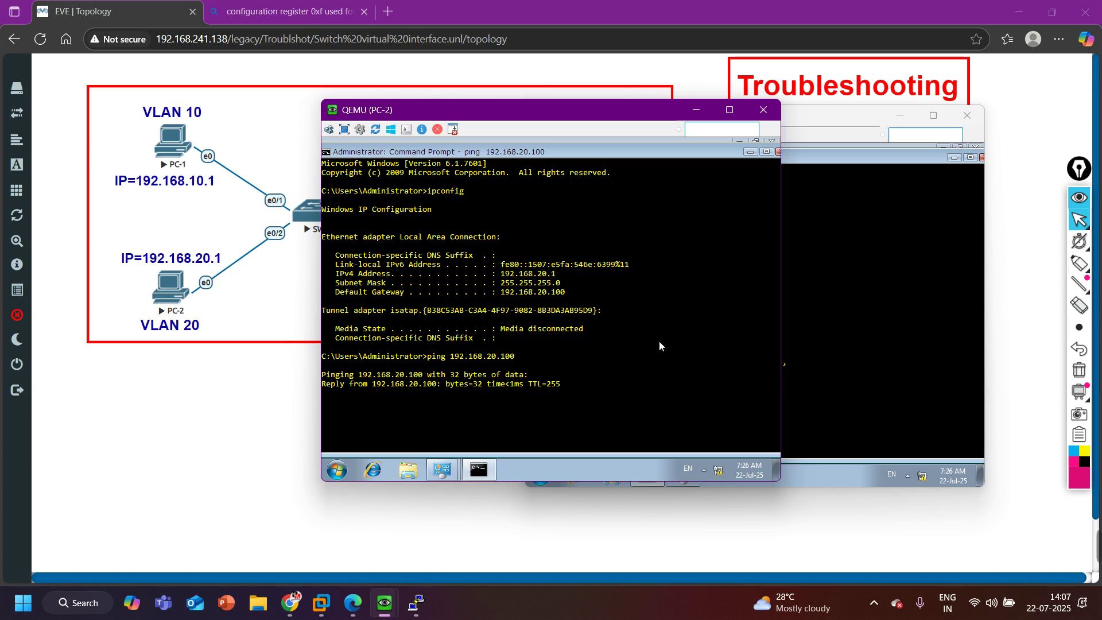
click(699, 111)
click(900, 116)
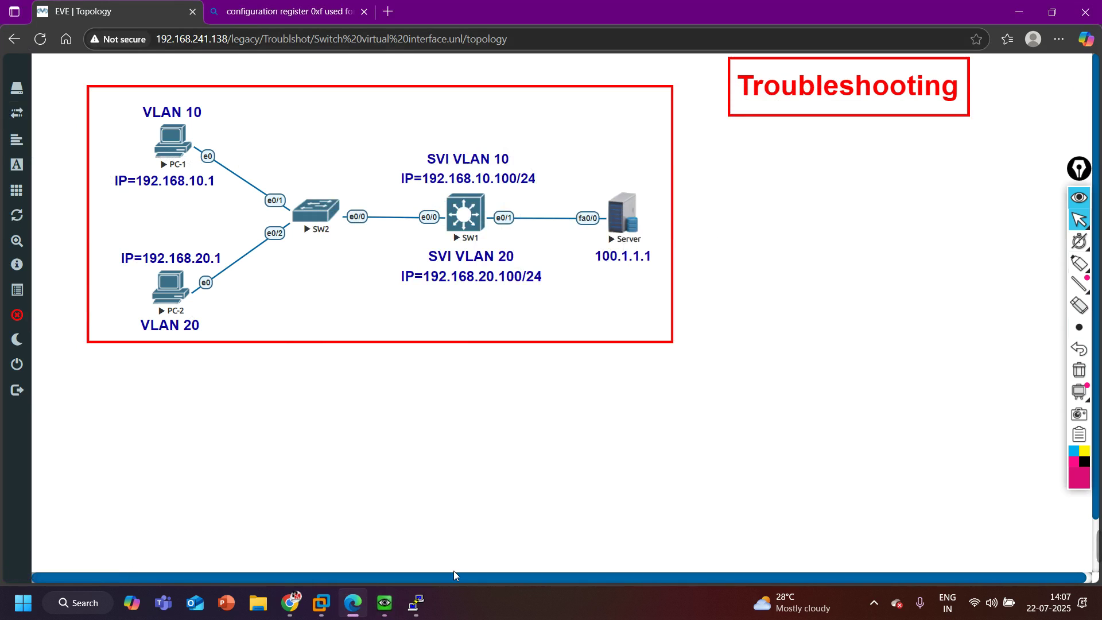
Ping PC-2's address 192.168.20.1 from PC-1's Command Prompt and minimize the PC-1 console
mouse_move(385, 602)
click(322, 519)
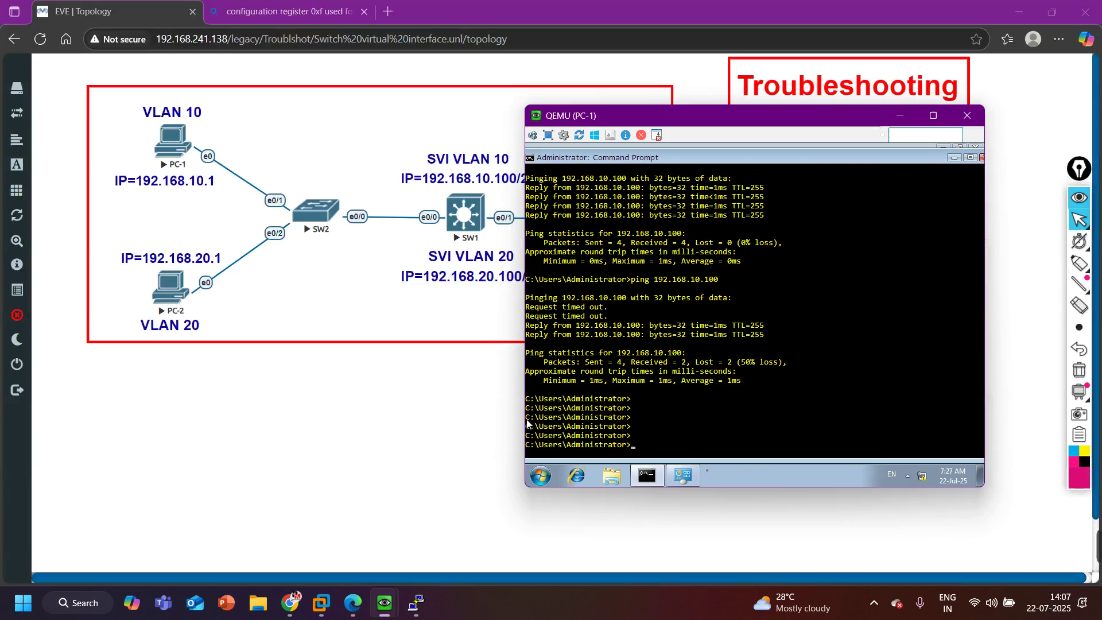
text(ping 192.)
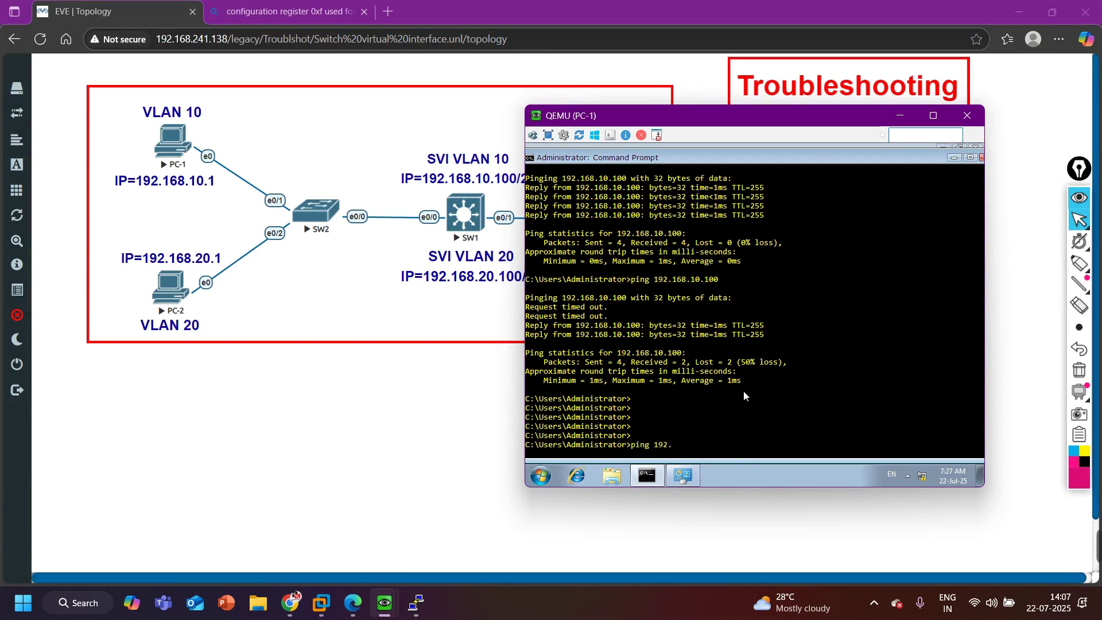
text(168.20.1)
key(Return)
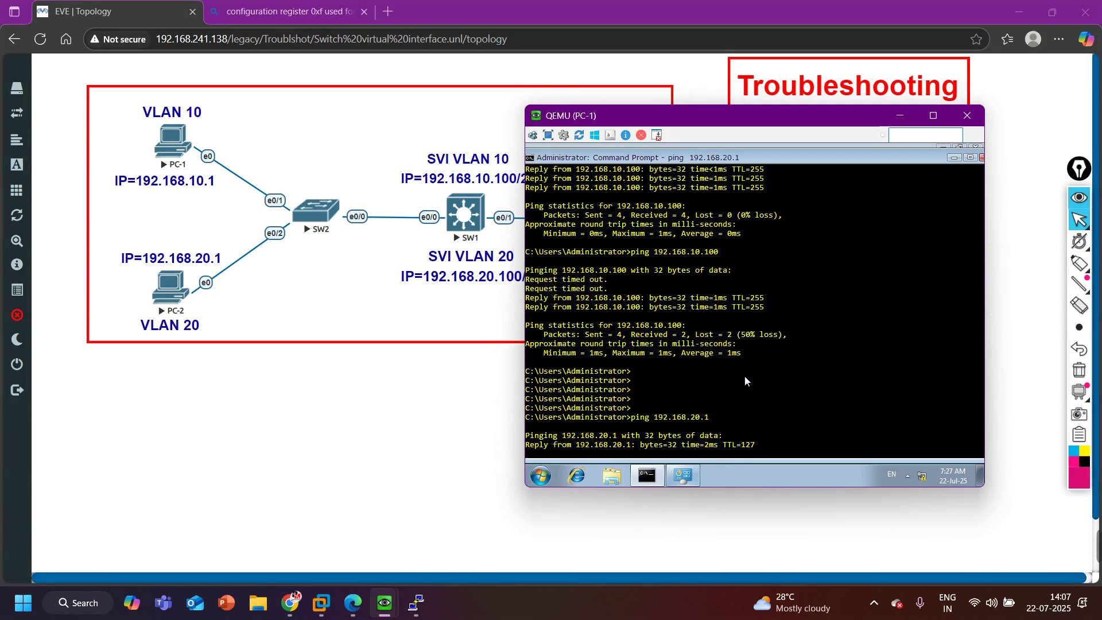
click(901, 117)
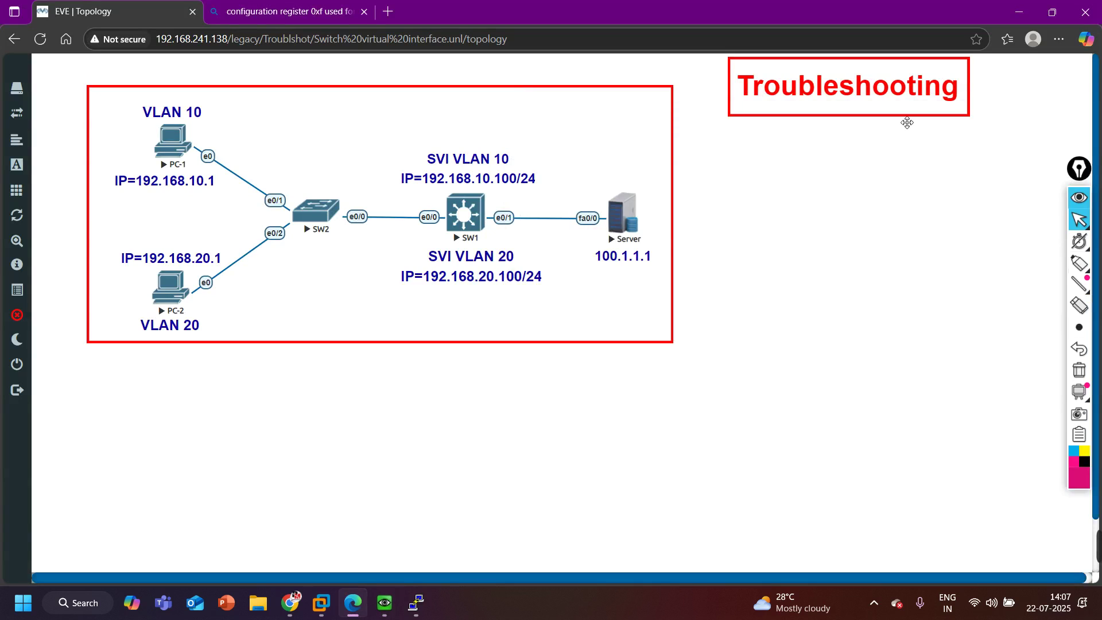
Draw the traffic path from PC-1 through SW1 to PC-2 on the topology, mark both PCs, and clear the annotations
click(1079, 263)
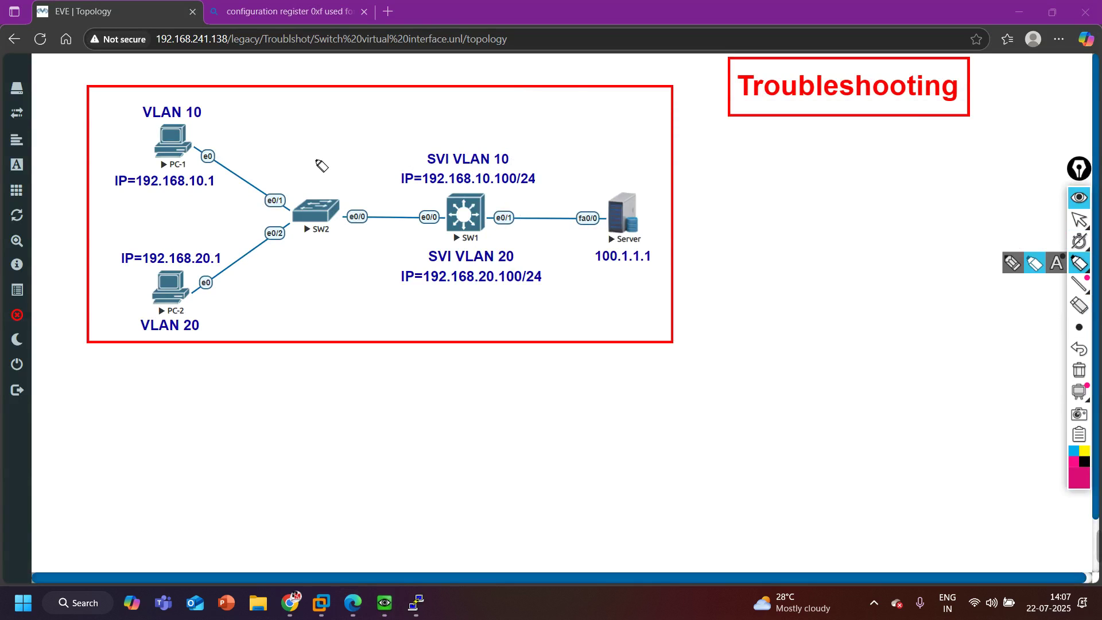
mouse_move(202, 129)
mouse_down()
mouse_move(239, 159)
mouse_move(408, 186)
mouse_move(451, 207)
mouse_move(424, 236)
mouse_move(331, 246)
mouse_move(182, 305)
mouse_up()
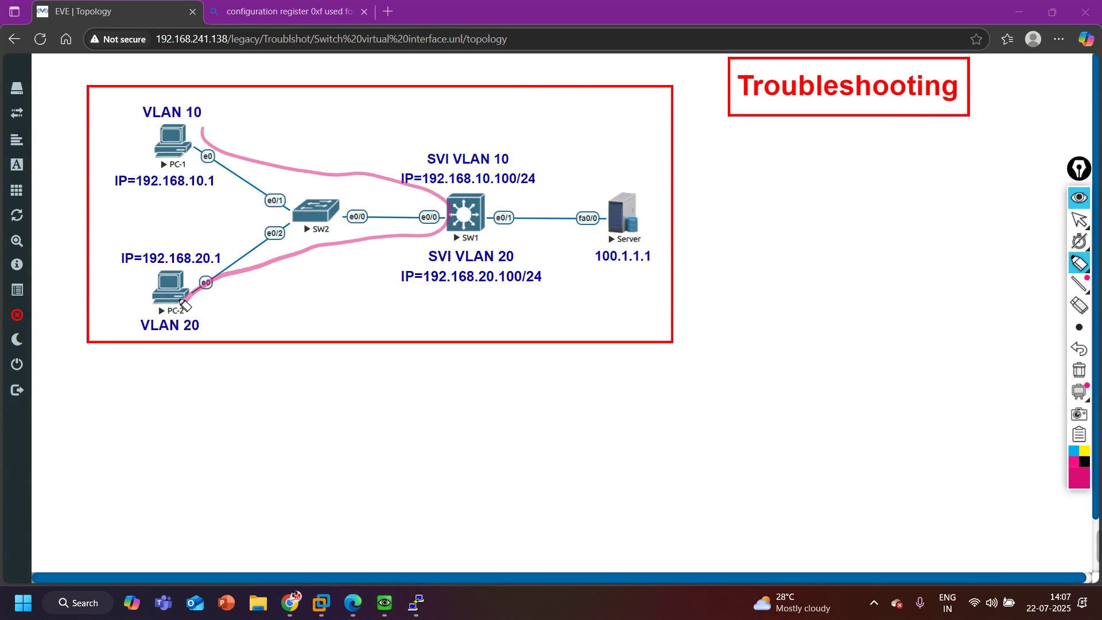
drag(184, 168, 145, 171)
drag(173, 325, 127, 319)
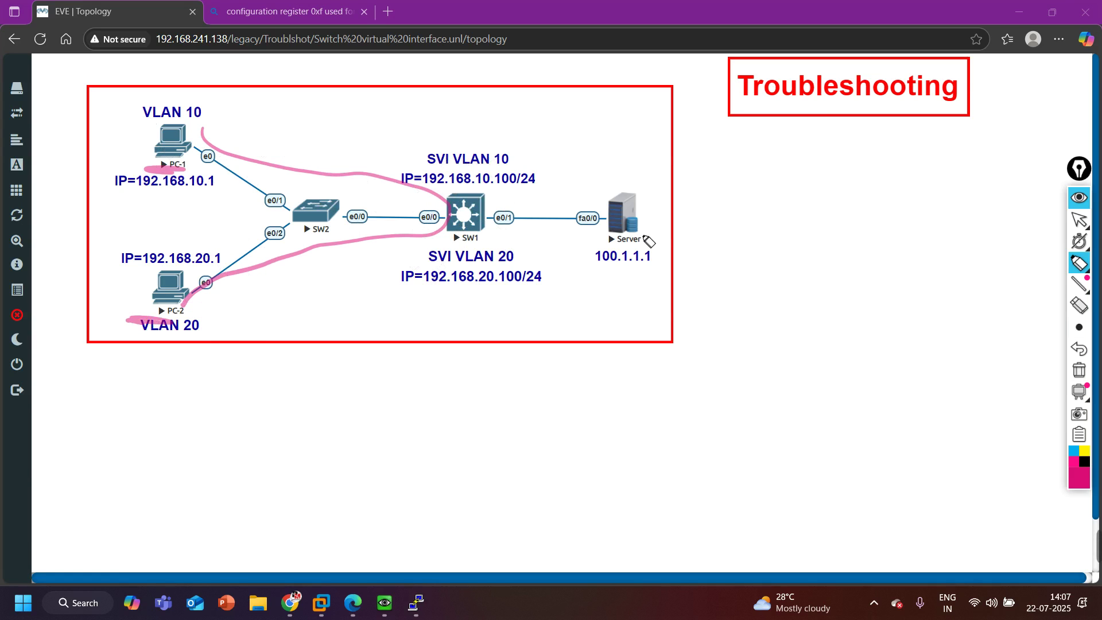
click(1079, 370)
click(1077, 221)
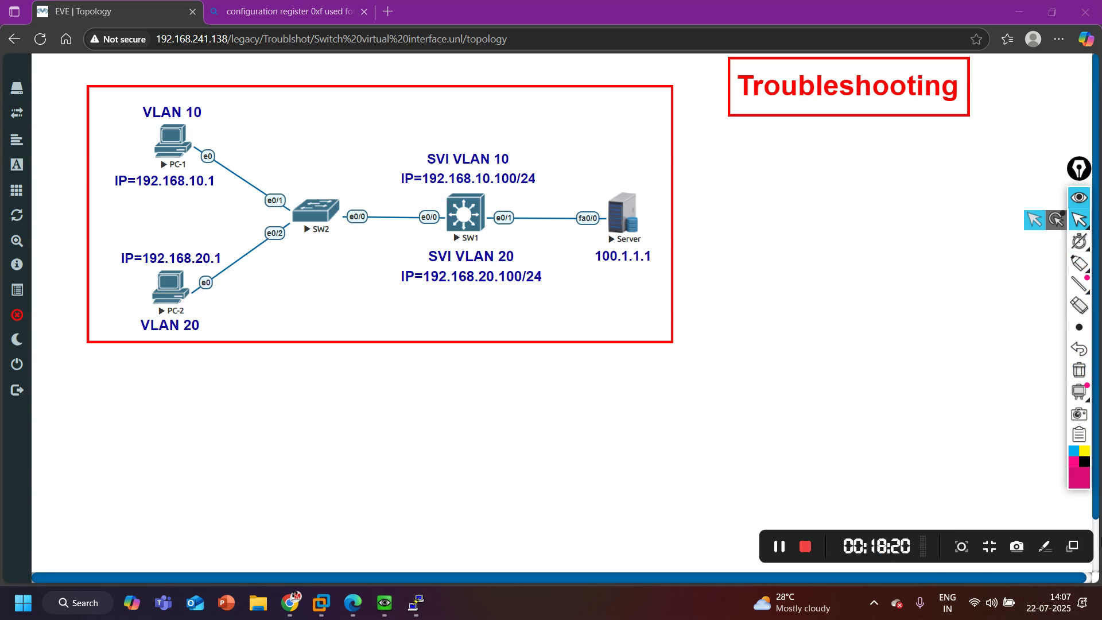
Replace PC-1's open Command Prompt with a fresh one and ping the server at 100.1.1.1
mouse_move(384, 607)
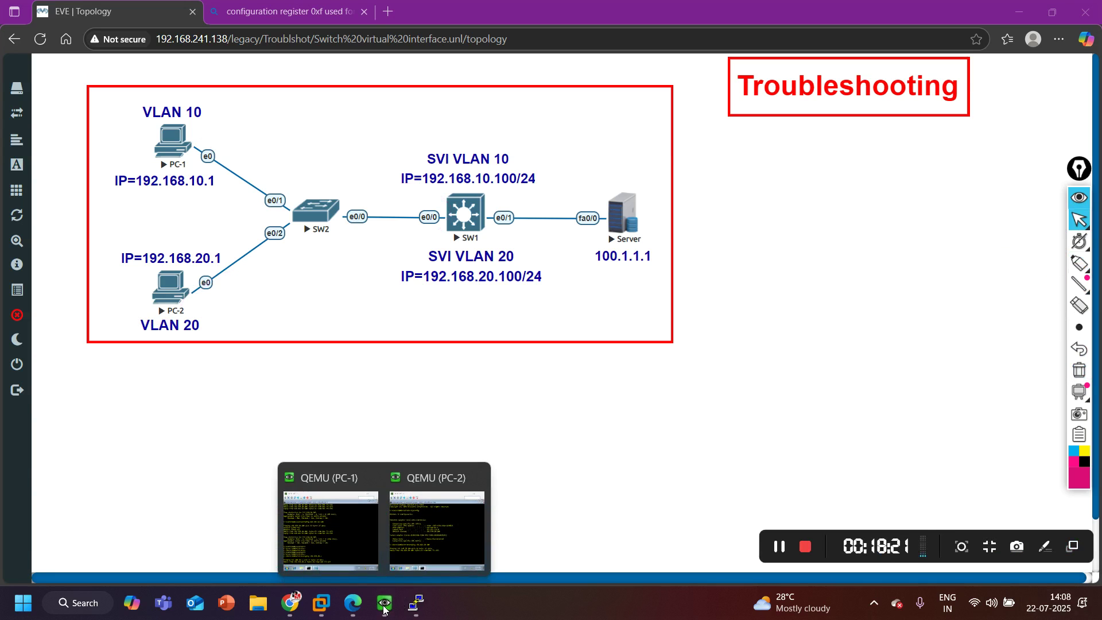
click(331, 550)
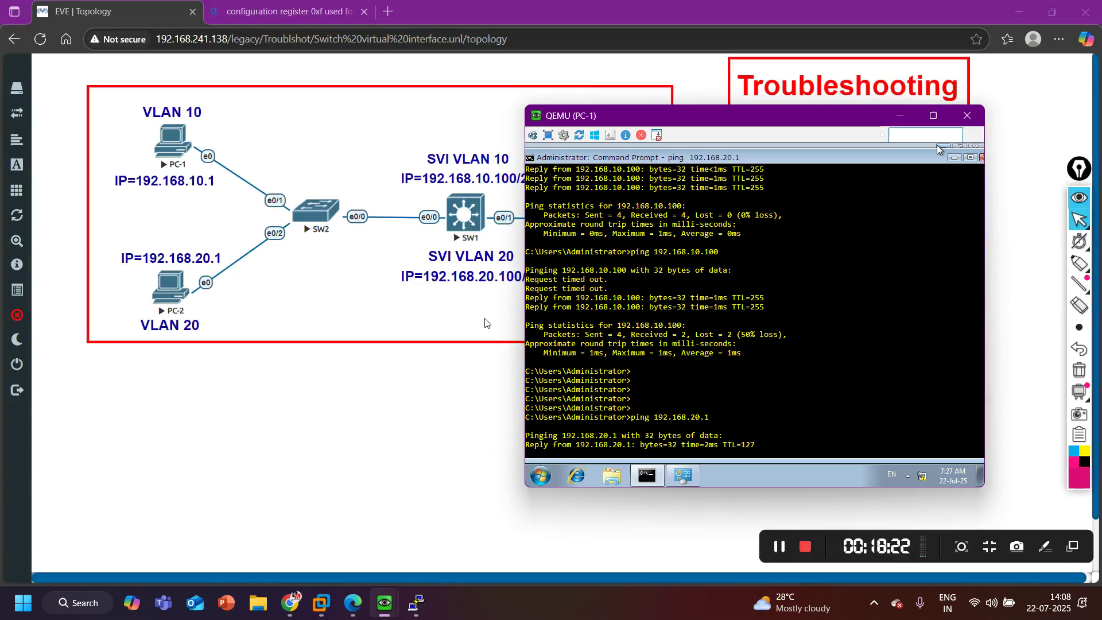
click(983, 158)
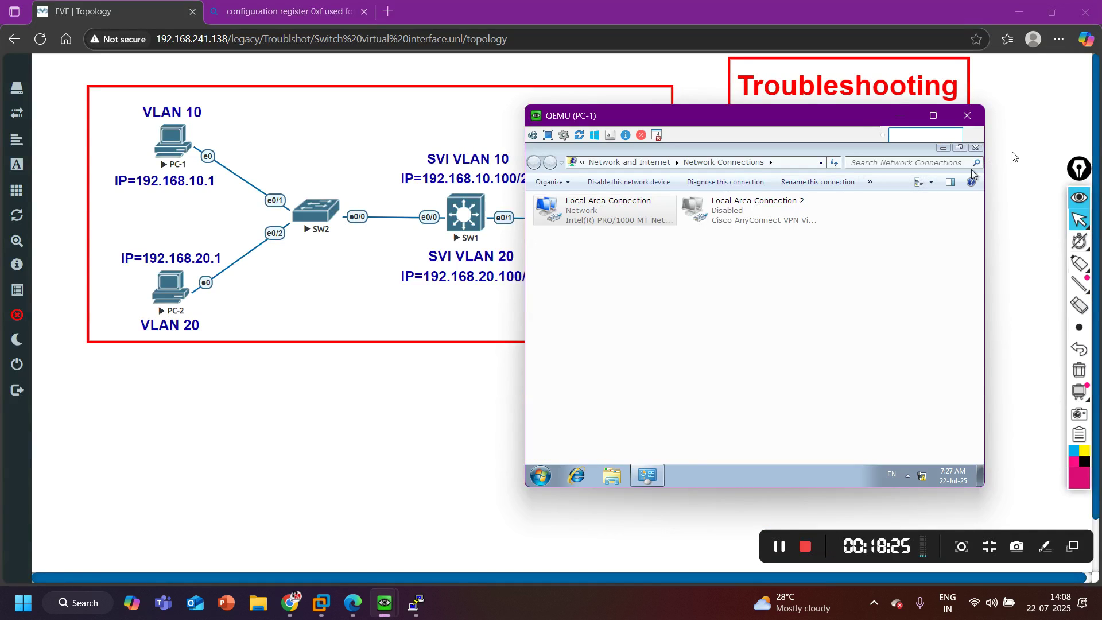
click(944, 148)
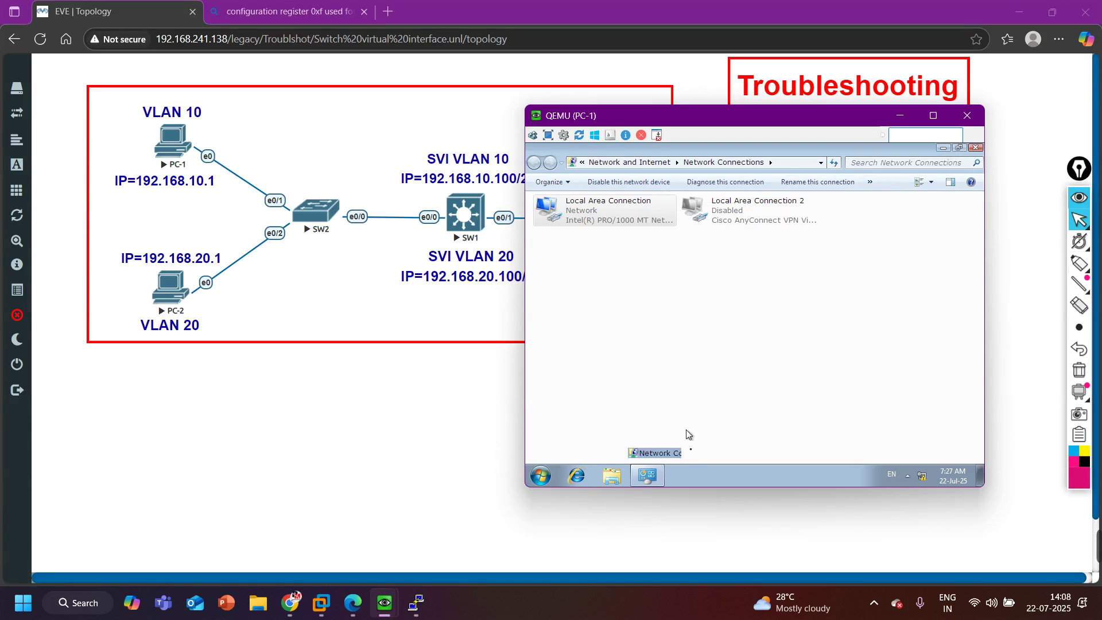
click(541, 476)
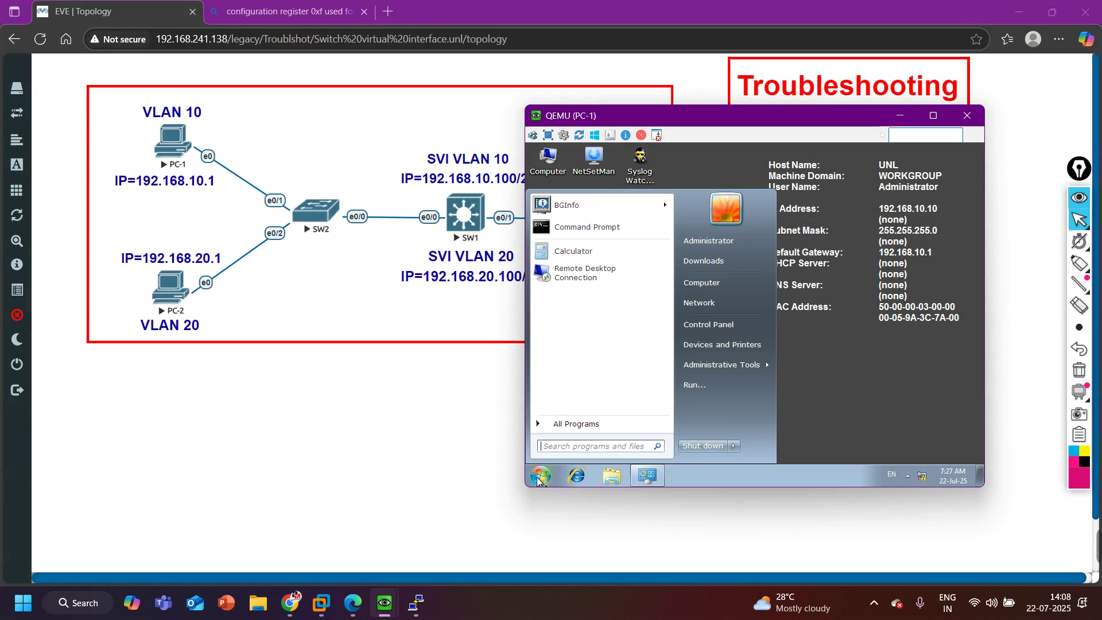
click(573, 228)
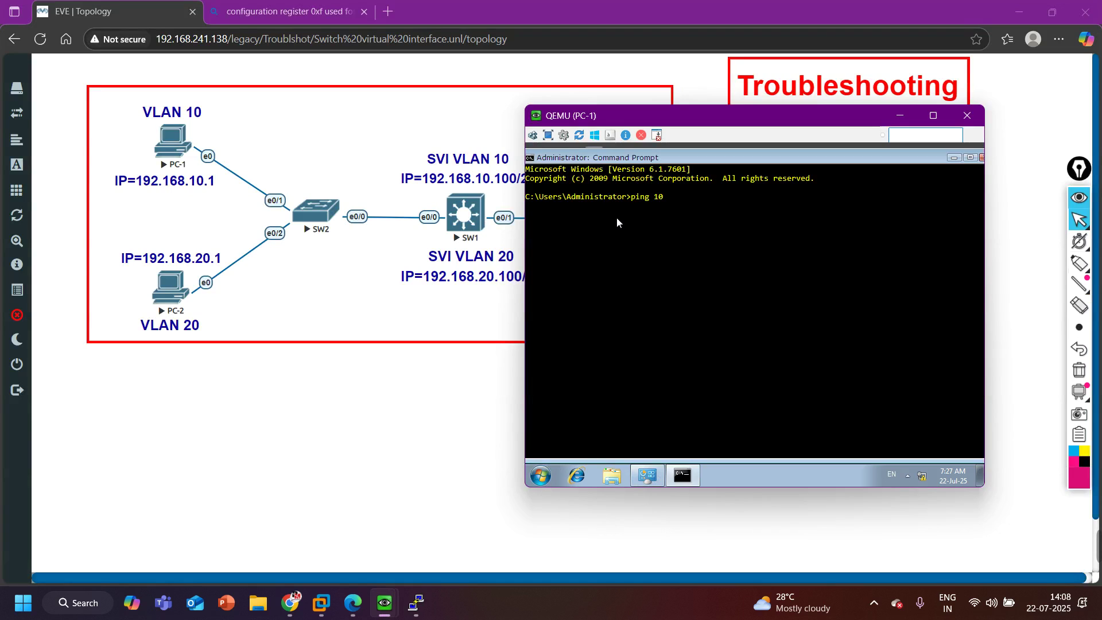
text(ping 100.1.1.1)
key(Return)
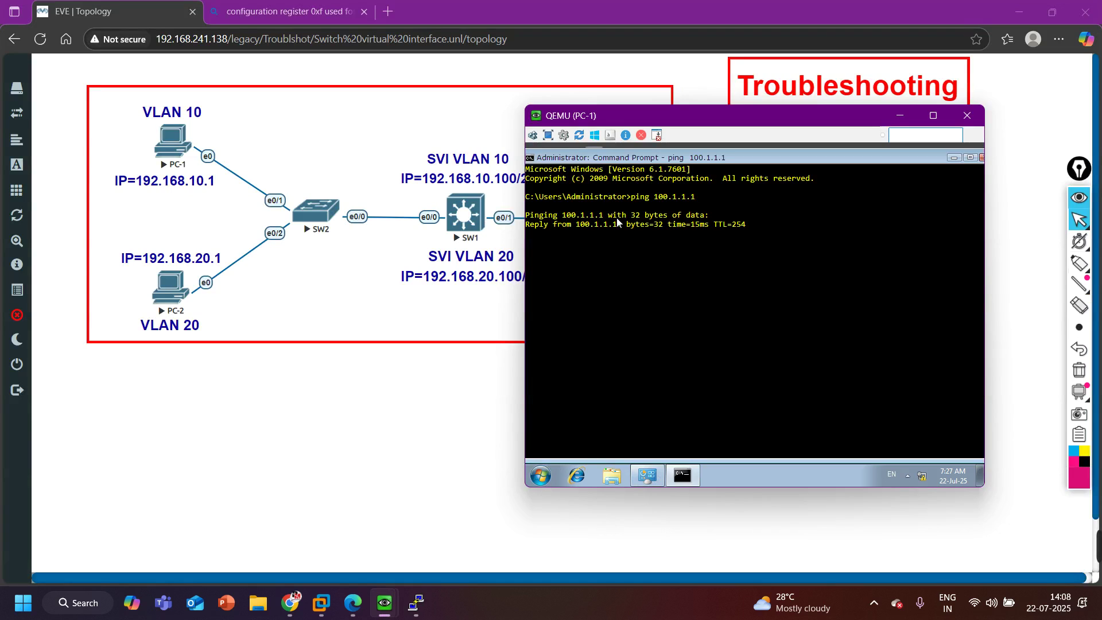
click(953, 157)
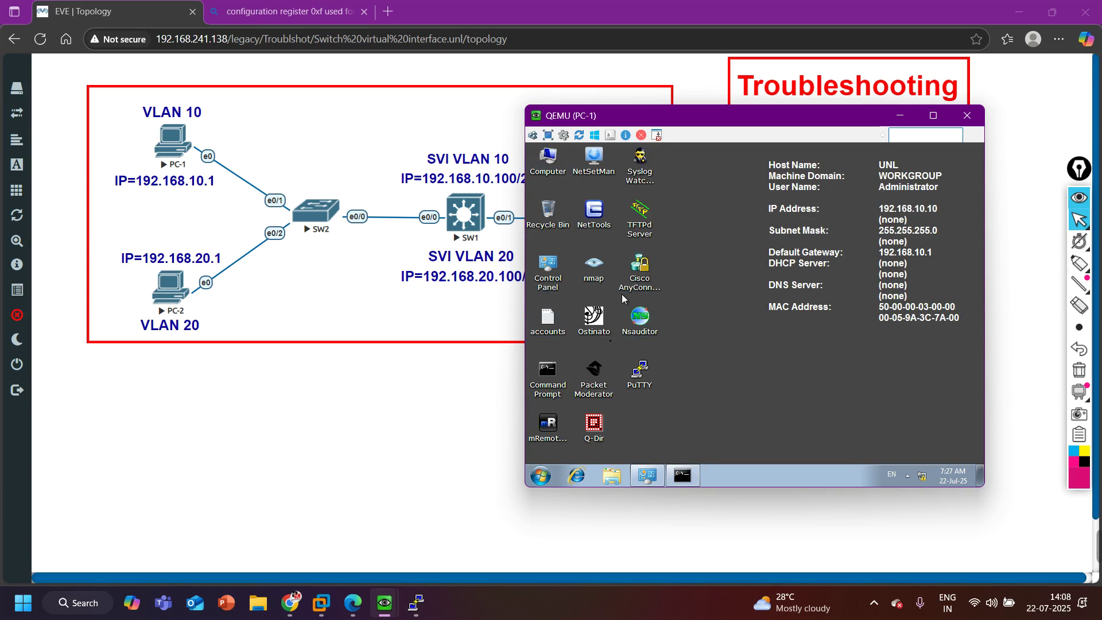
Browse to the server at 100.1.1.1 in Internet Explorer on PC-1, and minimize the PC-1 console
click(578, 478)
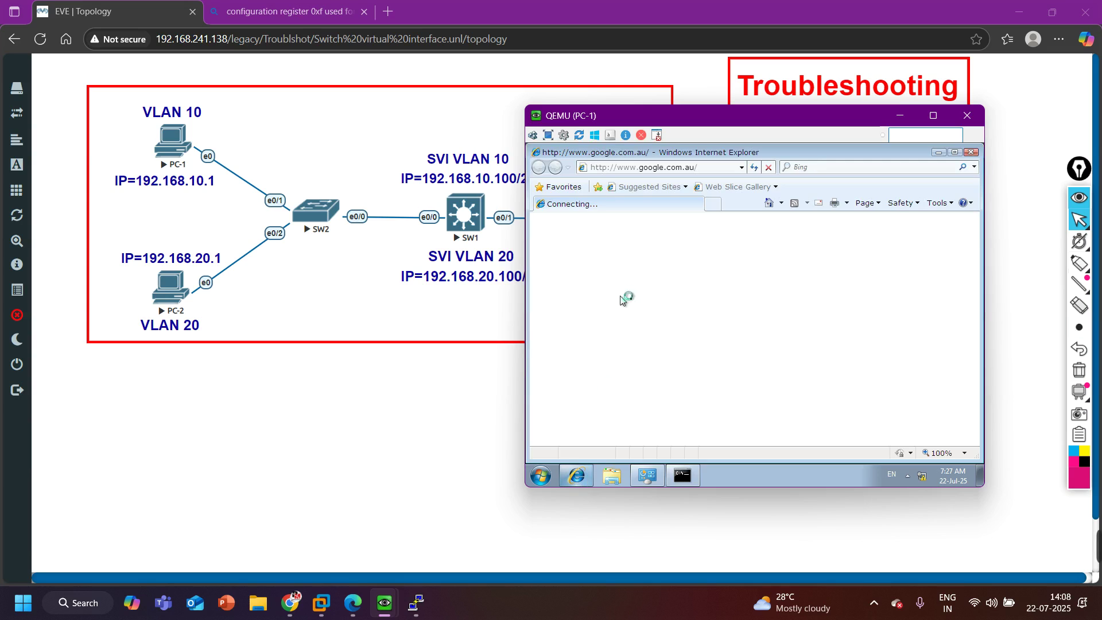
click(636, 167)
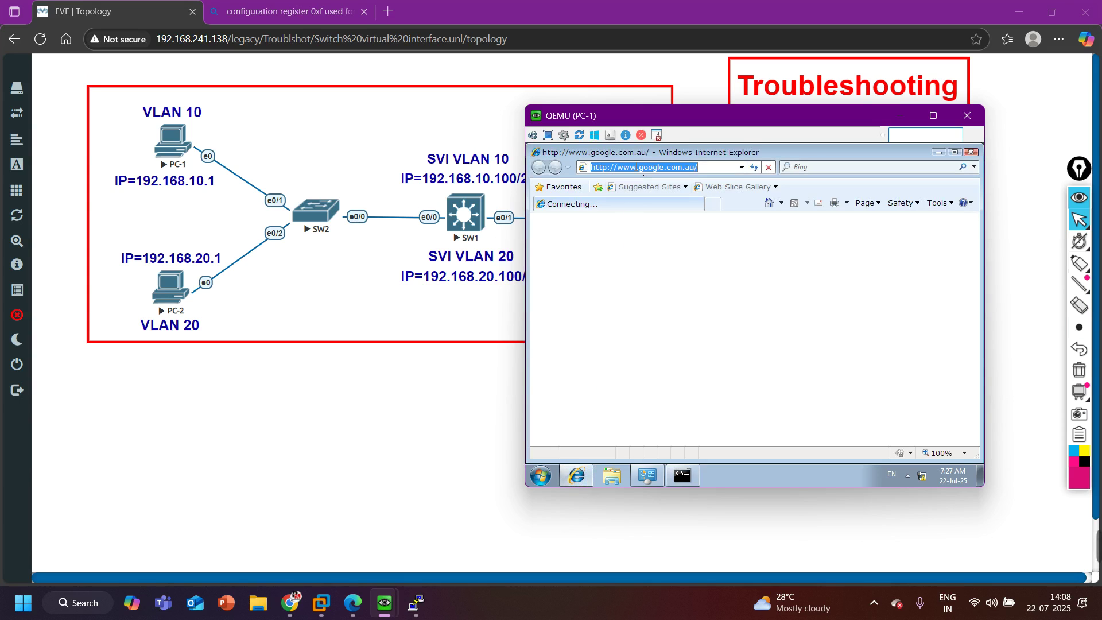
text(100.1.1.1)
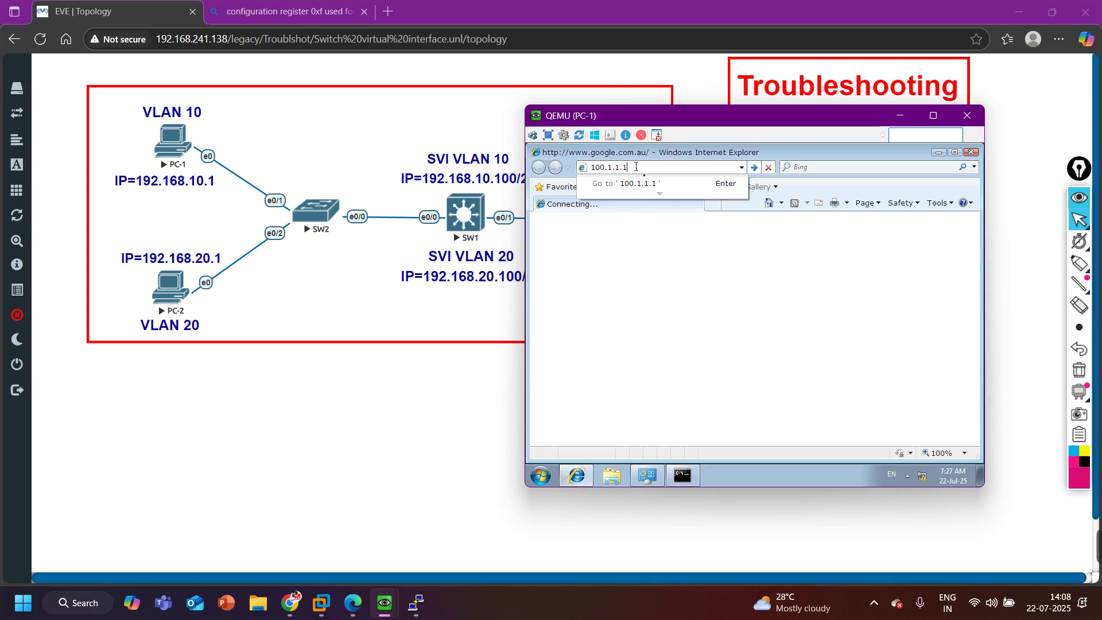
key(Return)
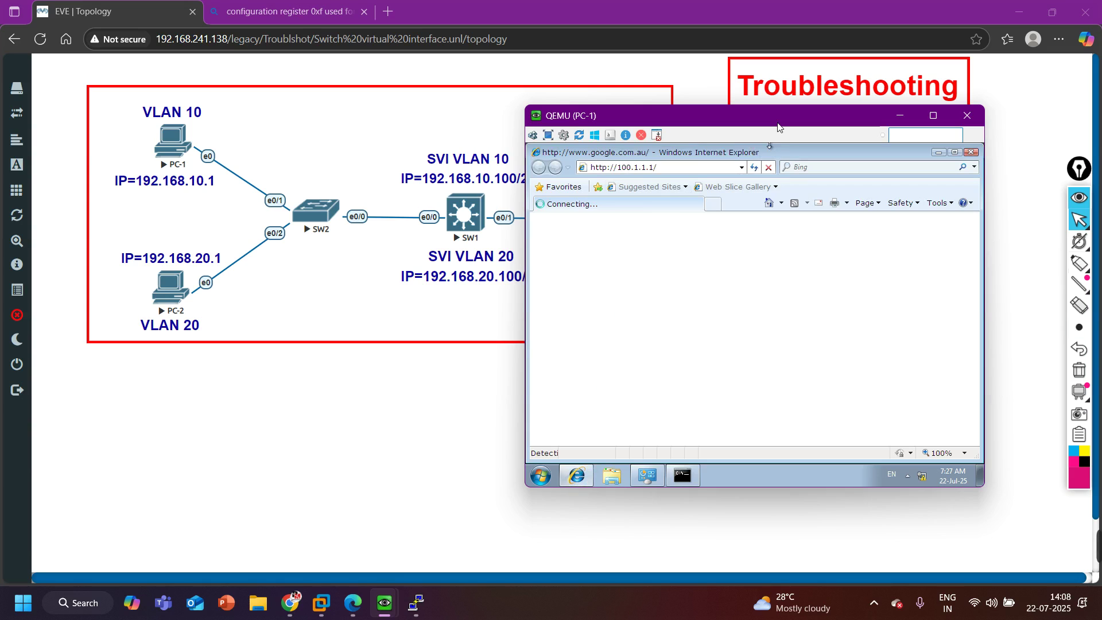
drag(778, 127, 774, 122)
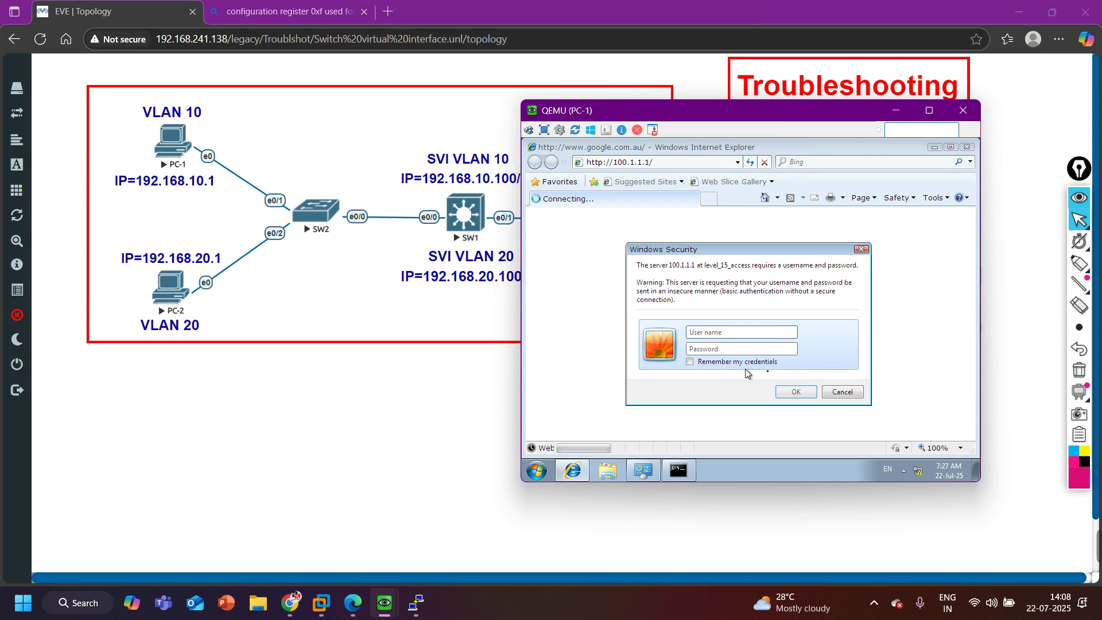
click(896, 113)
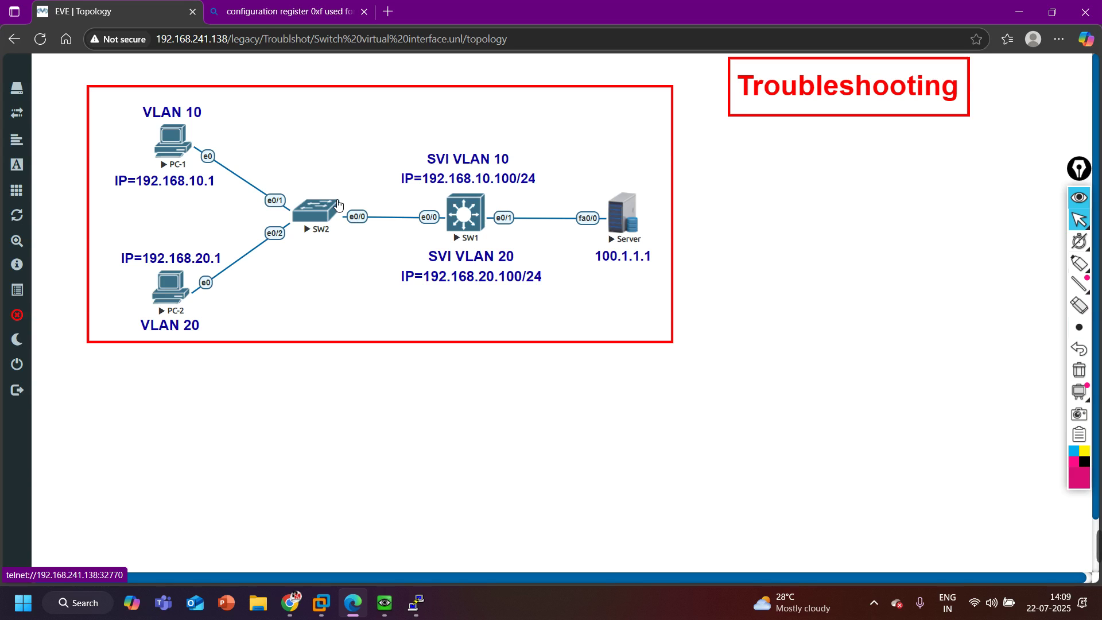
mouse_move(1095, 589)
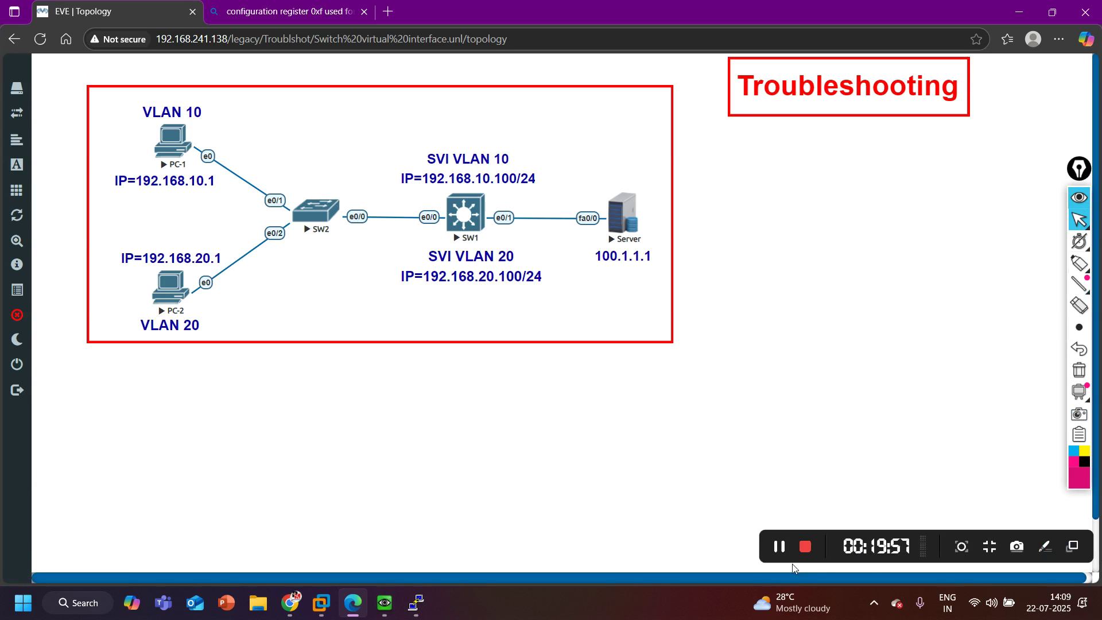